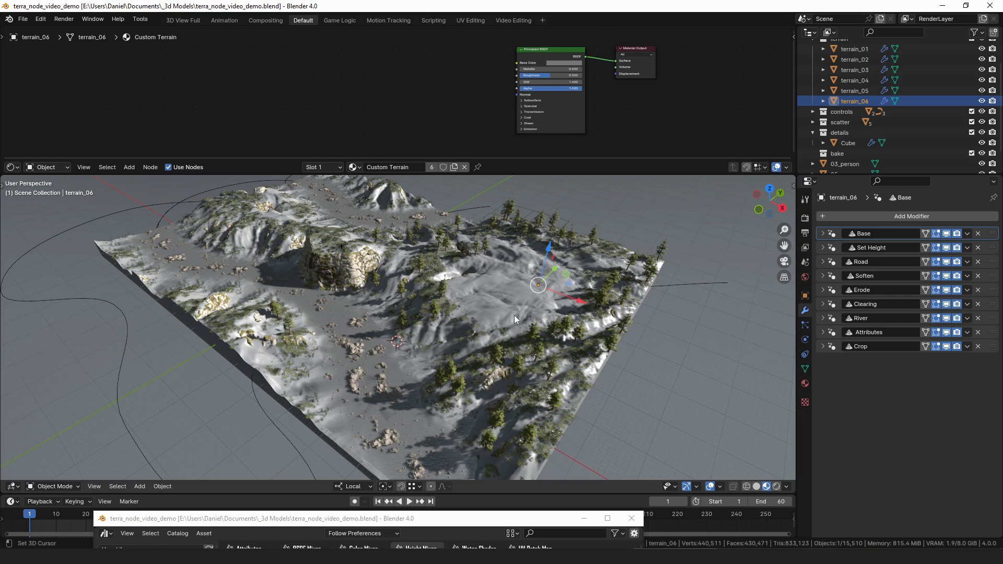
Shift the Principled BSDF node slightly towards the Material Output in the Custom Terrain material.
{"action": "middle_click_drag", "start_coordinate": [446, 279], "coordinate": [465, 280]}
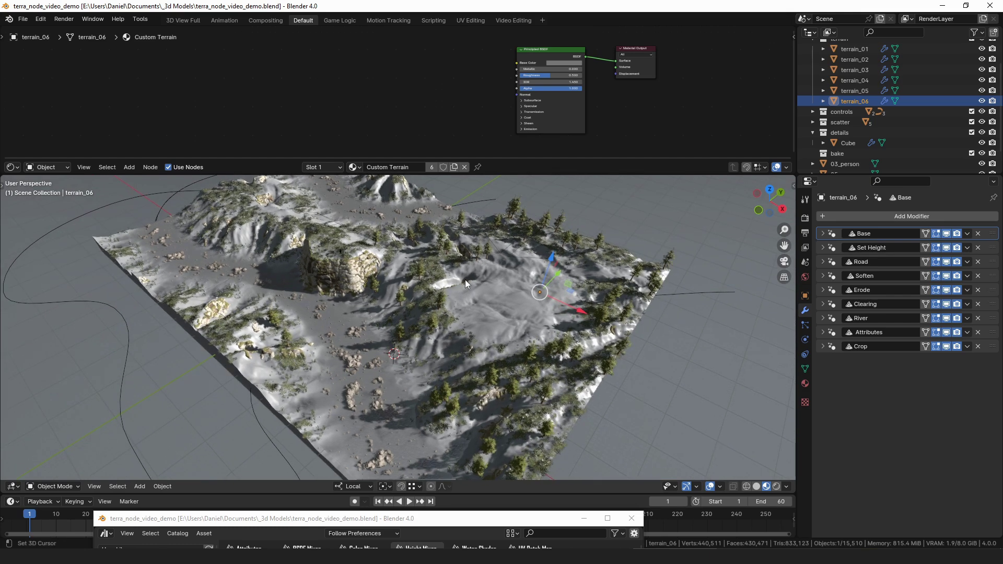
{"action": "middle_click_drag", "start_coordinate": [474, 105], "coordinate": [458, 109]}
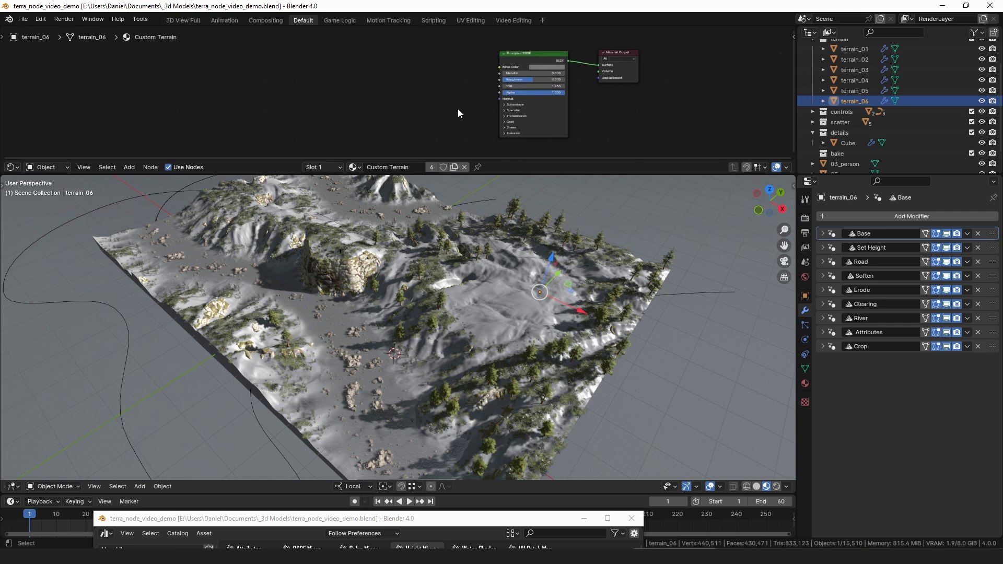
{"action": "left_click", "coordinate": [531, 58]}
{"action": "scroll", "coordinate": [522, 64], "scroll_direction": "up", "scroll_amount": 2}
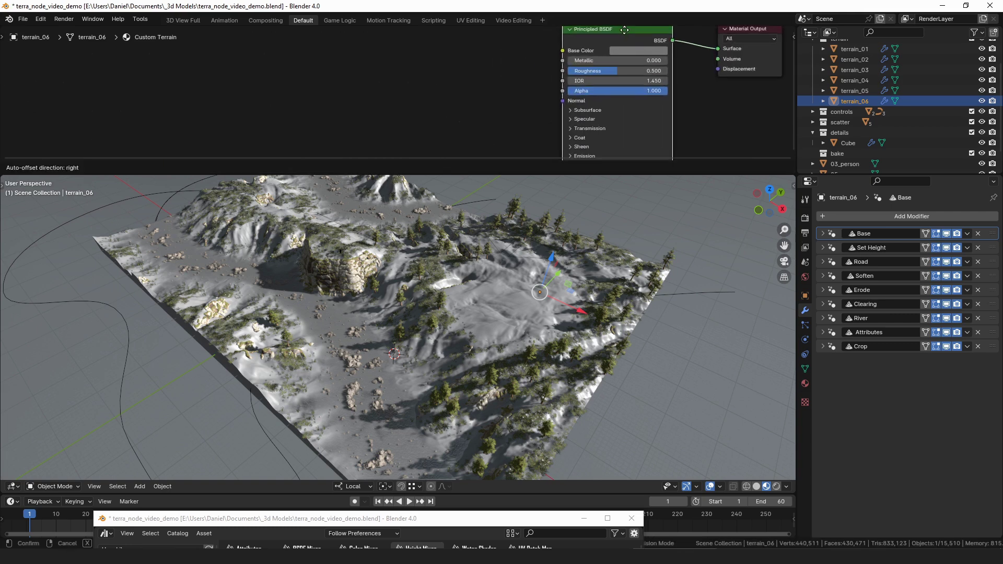
{"action": "scroll", "coordinate": [555, 67], "scroll_direction": "down", "scroll_amount": 2}
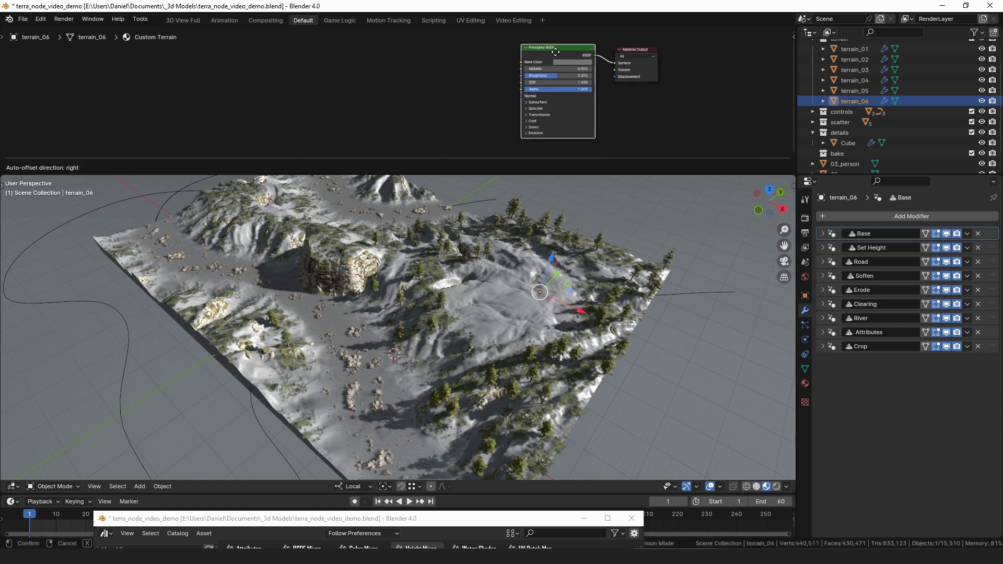
{"action": "left_click_drag", "start_coordinate": [552, 54], "coordinate": [558, 54]}
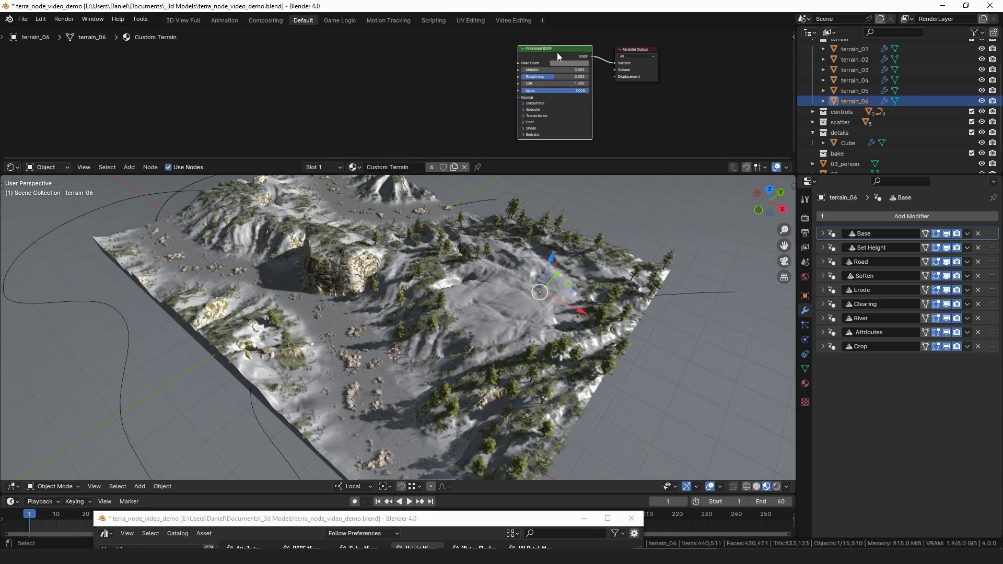
Add the Color Mixer node group from the asset library and connect its Result to the Principled BSDF's Base Color.
{"action": "left_click_drag", "start_coordinate": [461, 521], "coordinate": [477, 235]}
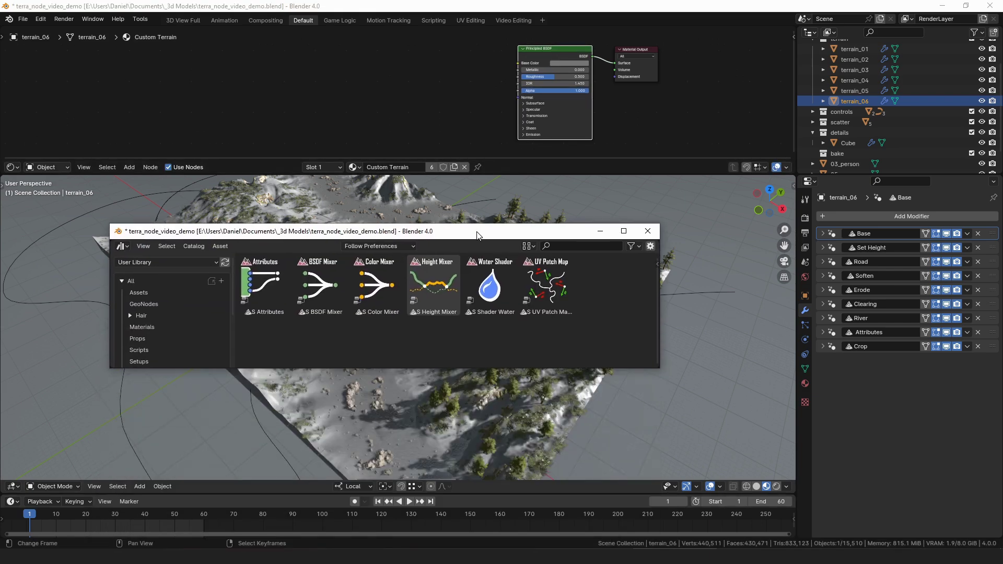
{"action": "left_click", "coordinate": [365, 293]}
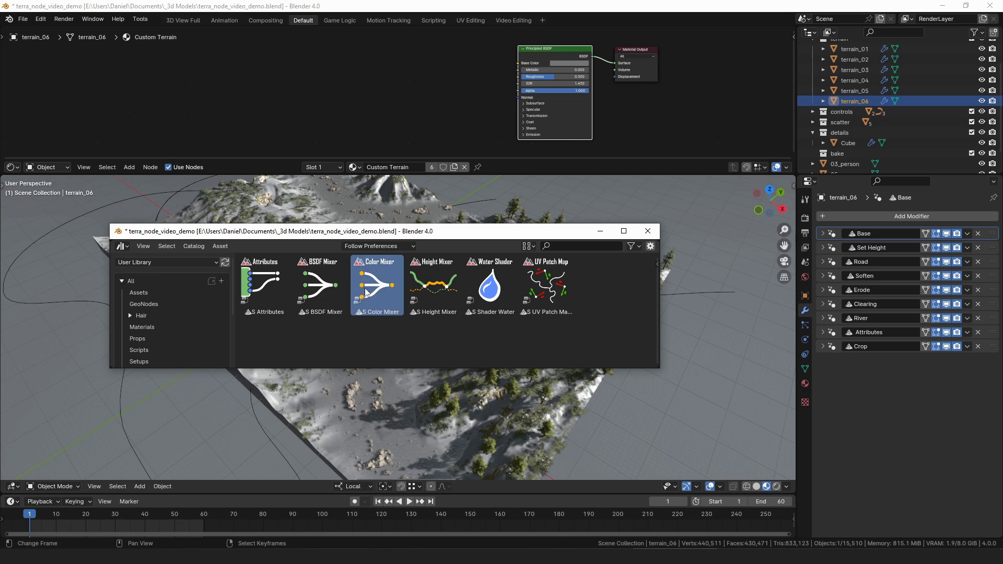
{"action": "left_click_drag", "start_coordinate": [366, 292], "coordinate": [517, 63]}
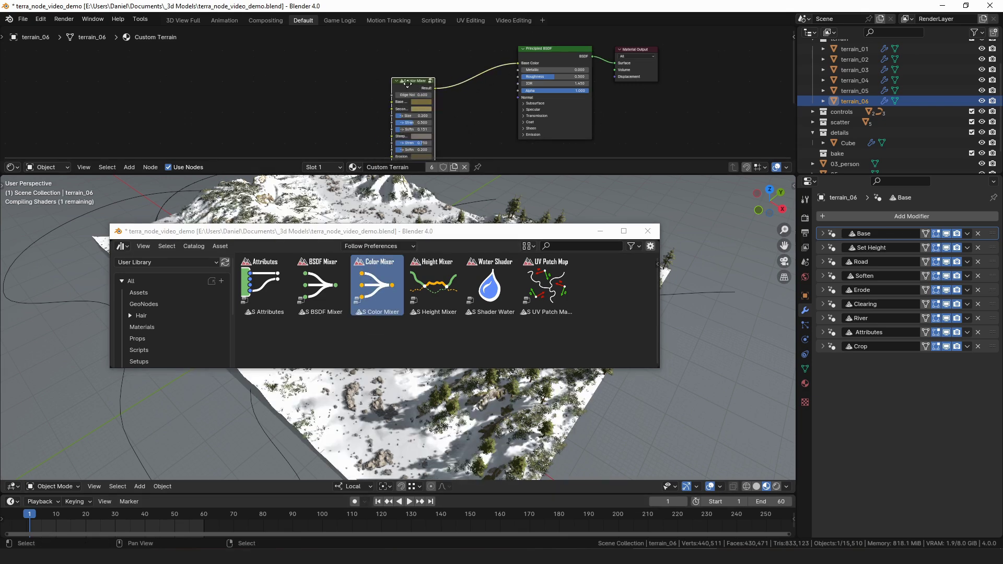
{"action": "left_click_drag", "start_coordinate": [408, 84], "coordinate": [442, 54]}
{"action": "left_click", "coordinate": [648, 230]}
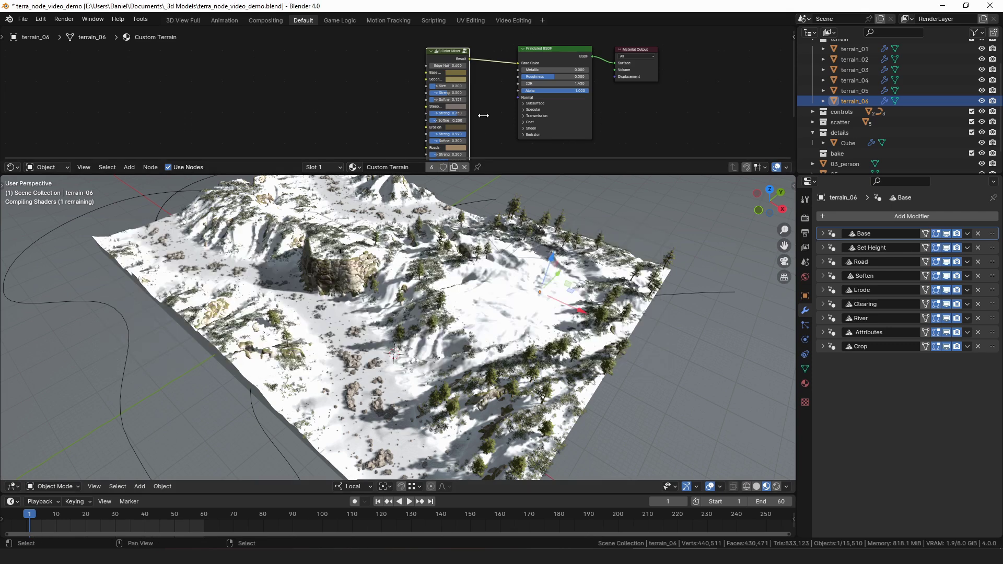
{"action": "middle_click_drag", "start_coordinate": [483, 116], "coordinate": [491, 51]}
{"action": "middle_click_drag", "start_coordinate": [499, 98], "coordinate": [472, 85]}
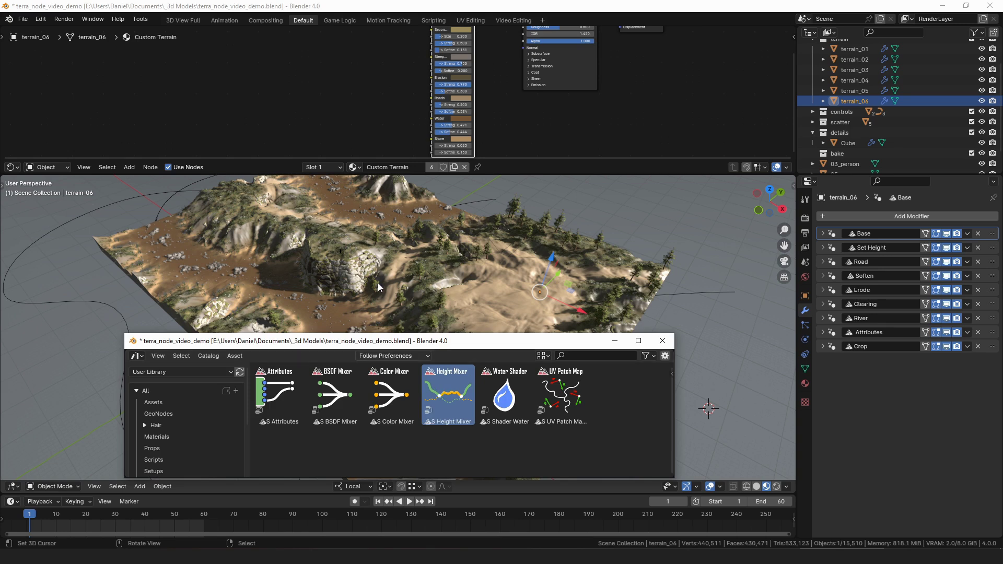
Add the Attributes and Height Mixer node groups from the asset library to the Custom Terrain material.
{"action": "left_click", "coordinate": [433, 447]}
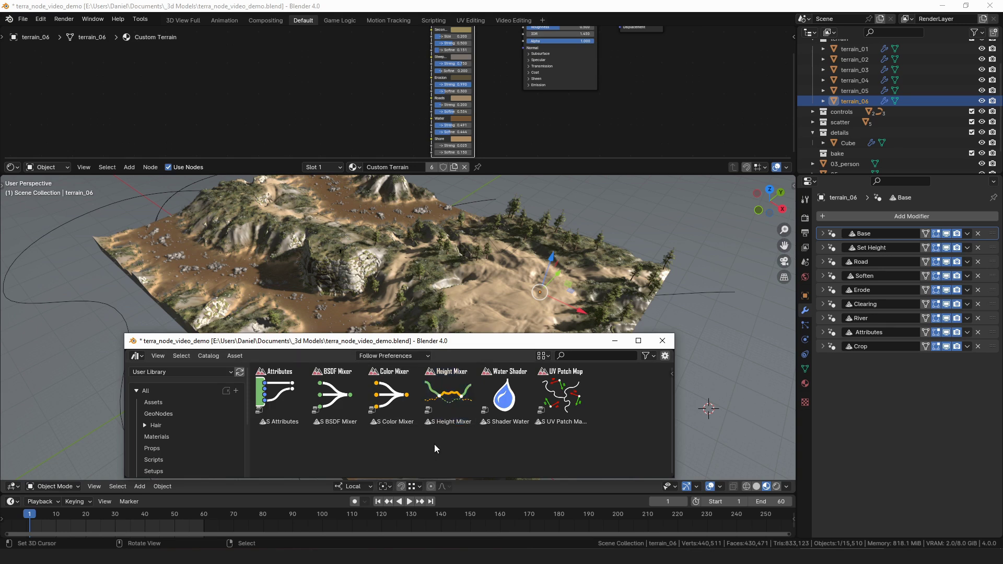
{"action": "left_click", "coordinate": [283, 400]}
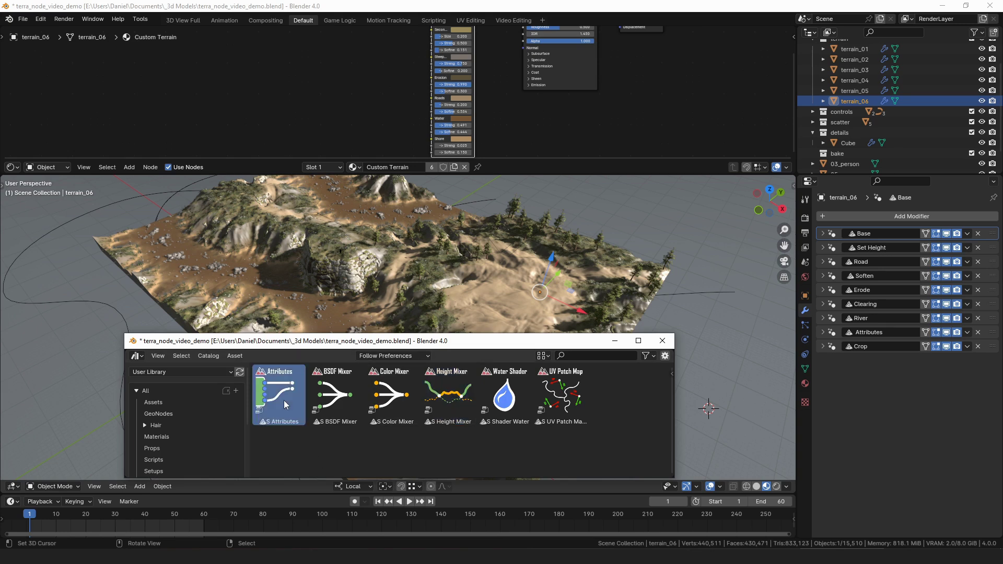
{"action": "left_click", "coordinate": [464, 395]}
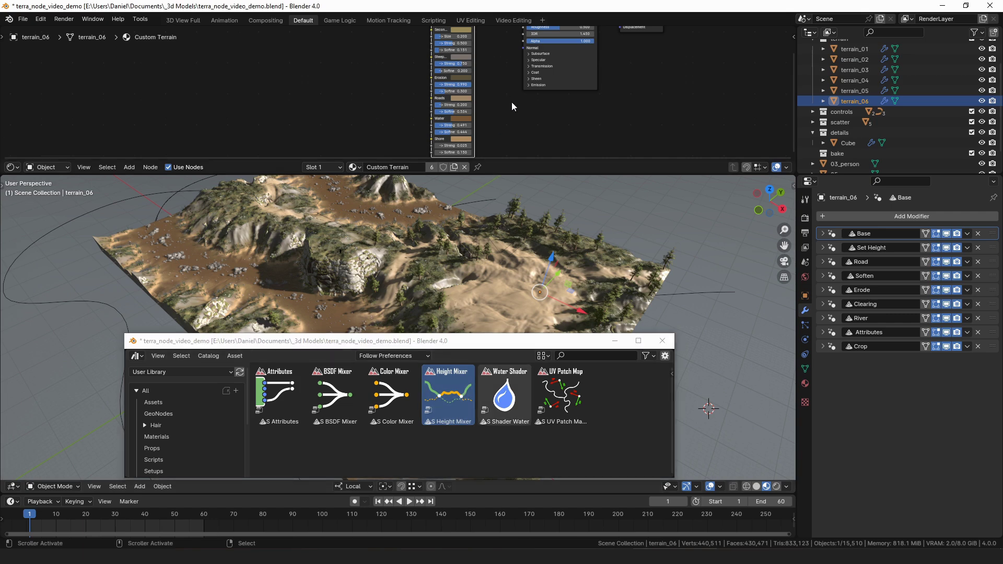
{"action": "middle_click_drag", "start_coordinate": [515, 96], "coordinate": [512, 124]}
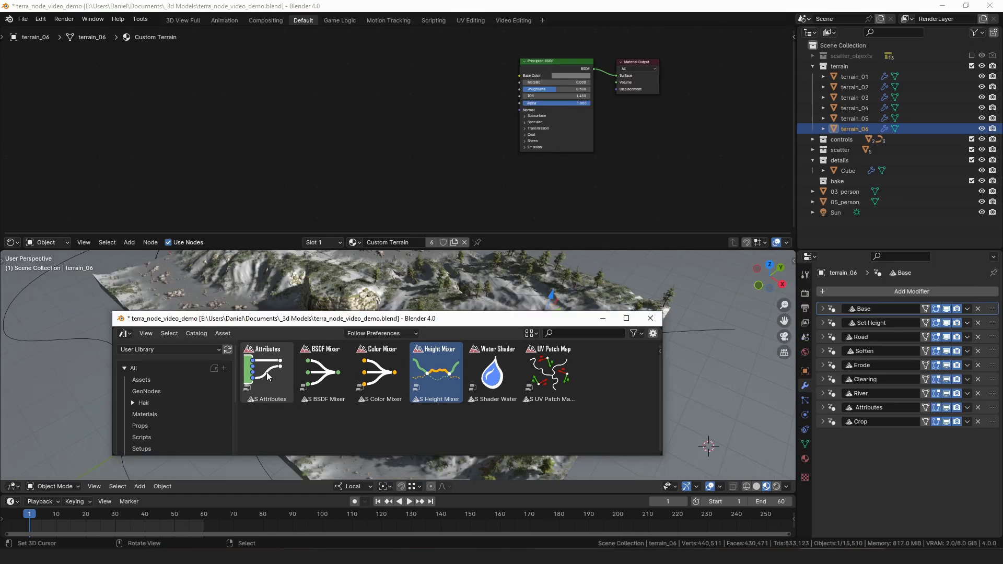
{"action": "left_click_drag", "start_coordinate": [268, 376], "coordinate": [334, 104]}
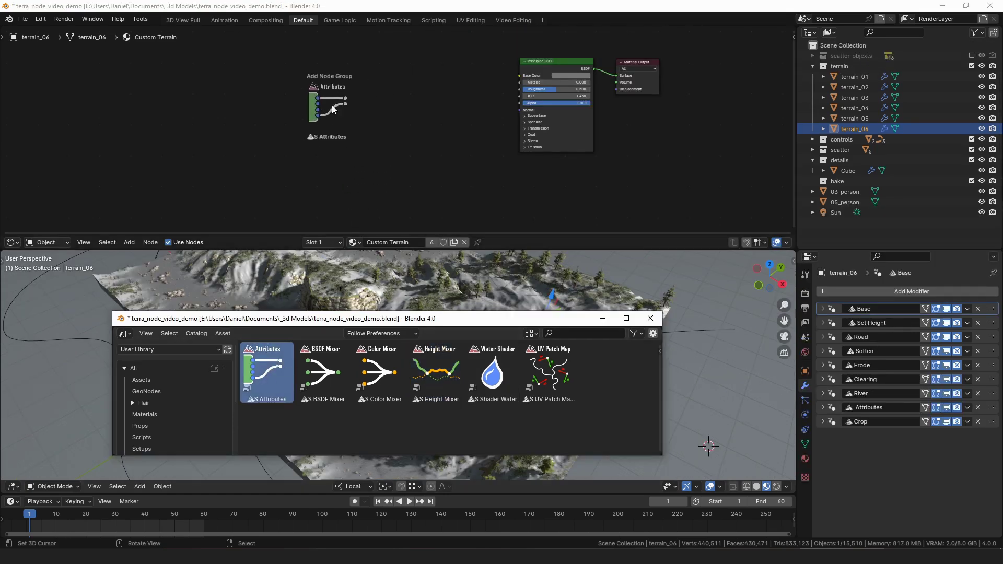
{"action": "left_click_drag", "start_coordinate": [431, 373], "coordinate": [412, 120]}
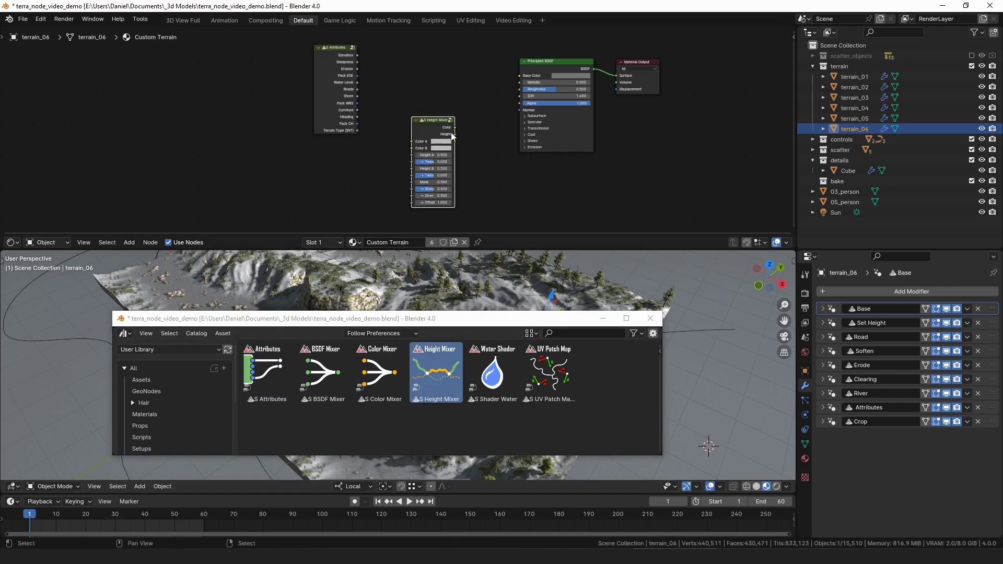
{"action": "left_click", "coordinate": [649, 318]}
{"action": "scroll", "coordinate": [365, 79], "scroll_direction": "up", "scroll_amount": 3}
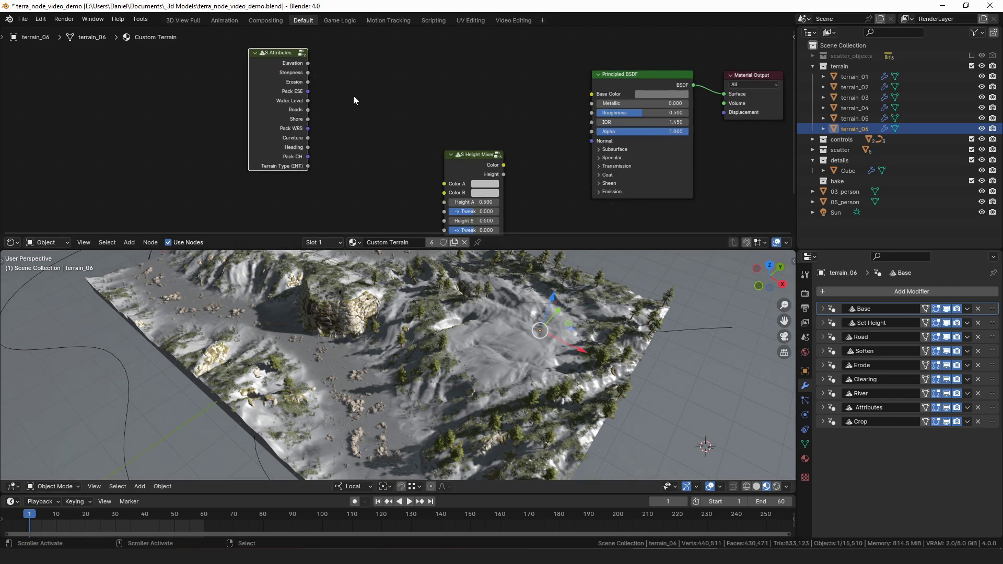
Shift the Attributes node slightly and preview its Elevation output on the terrain.
{"action": "left_click_drag", "start_coordinate": [269, 56], "coordinate": [286, 58]}
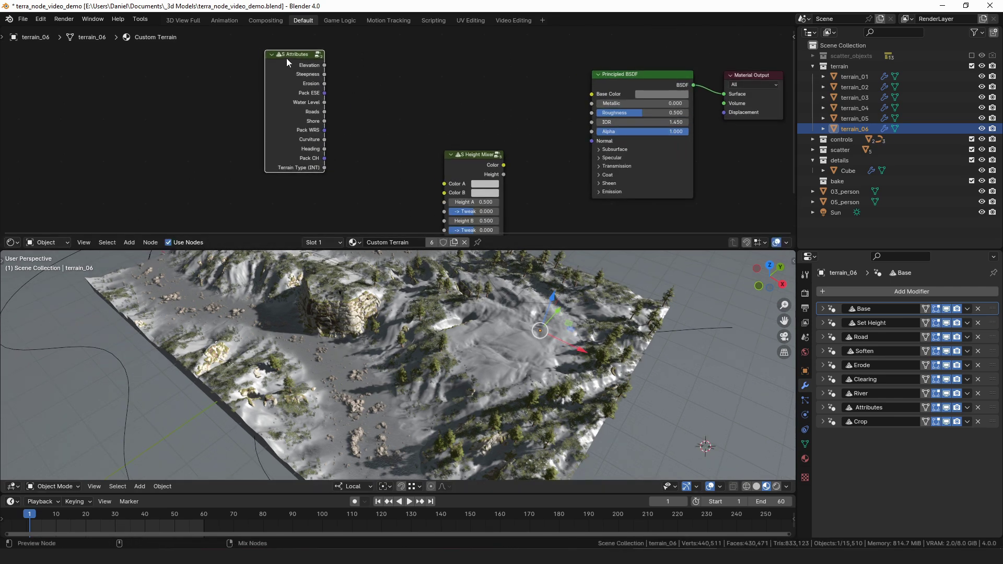
{"action": "left_click", "coordinate": [286, 58], "text": "ctrl+shift"}
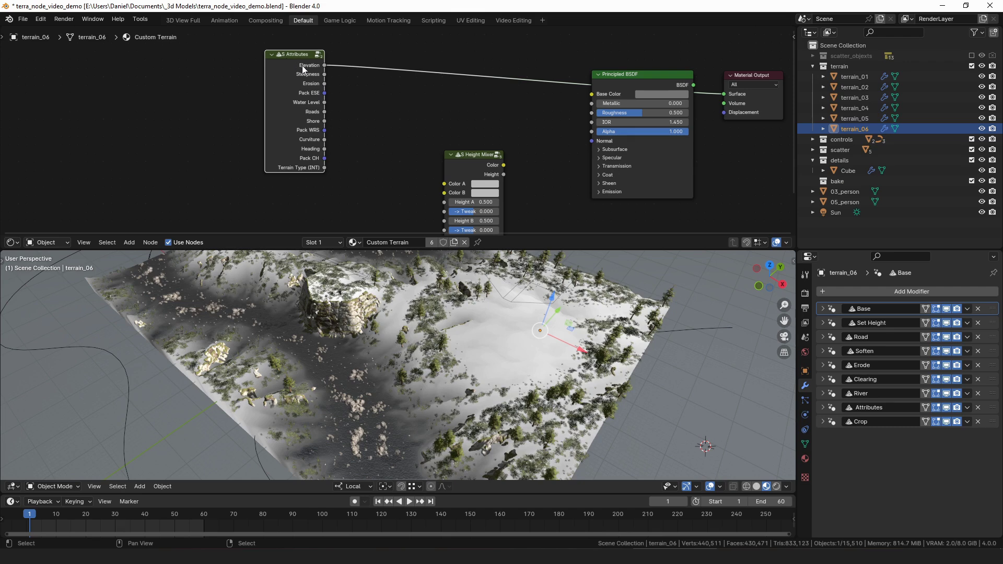
Test an Elevation Max of 5 m in the terrain's Attributes modifier and set it back to 10 m.
{"action": "left_click", "coordinate": [822, 408]}
{"action": "scroll", "coordinate": [832, 418], "scroll_direction": "down", "scroll_amount": 2}
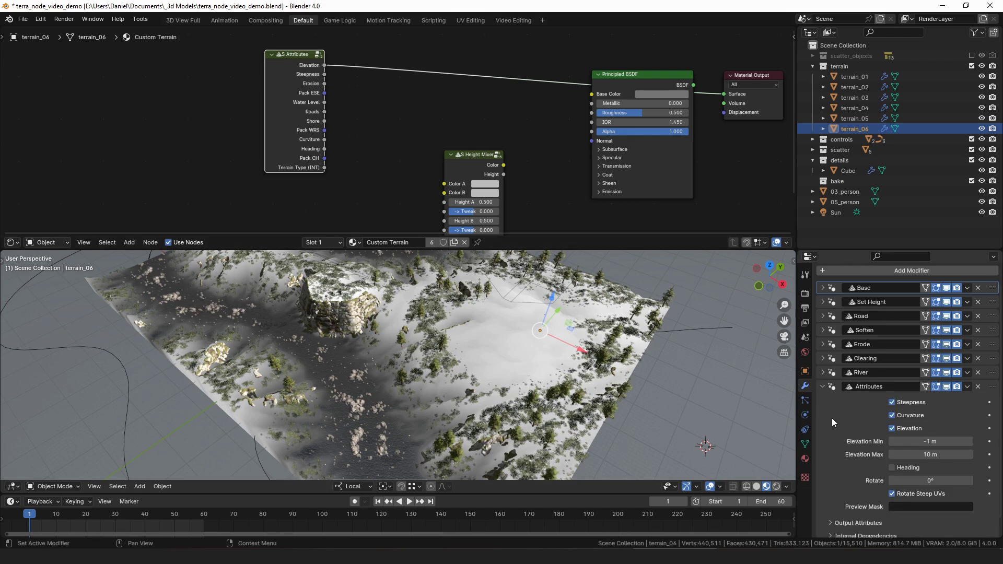
{"action": "scroll", "coordinate": [831, 418], "scroll_direction": "down", "scroll_amount": 1}
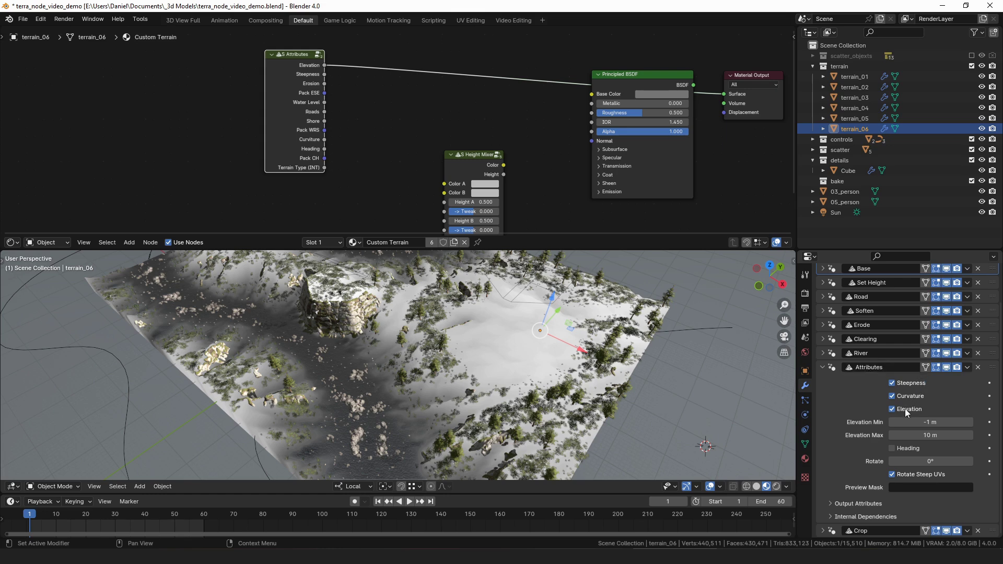
{"action": "left_click", "coordinate": [924, 435]}
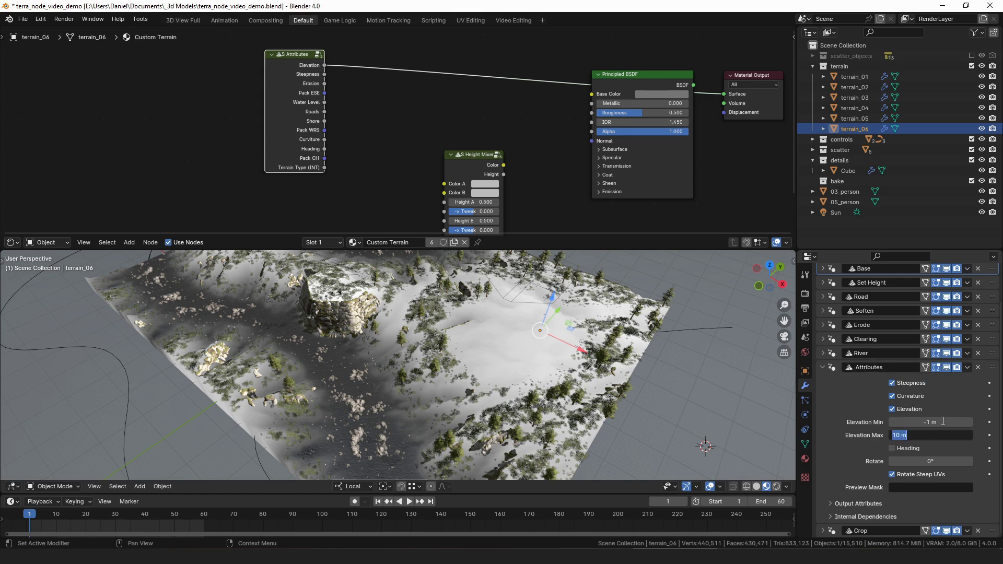
{"action": "type", "text": "5"}
{"action": "key", "text": "Return"}
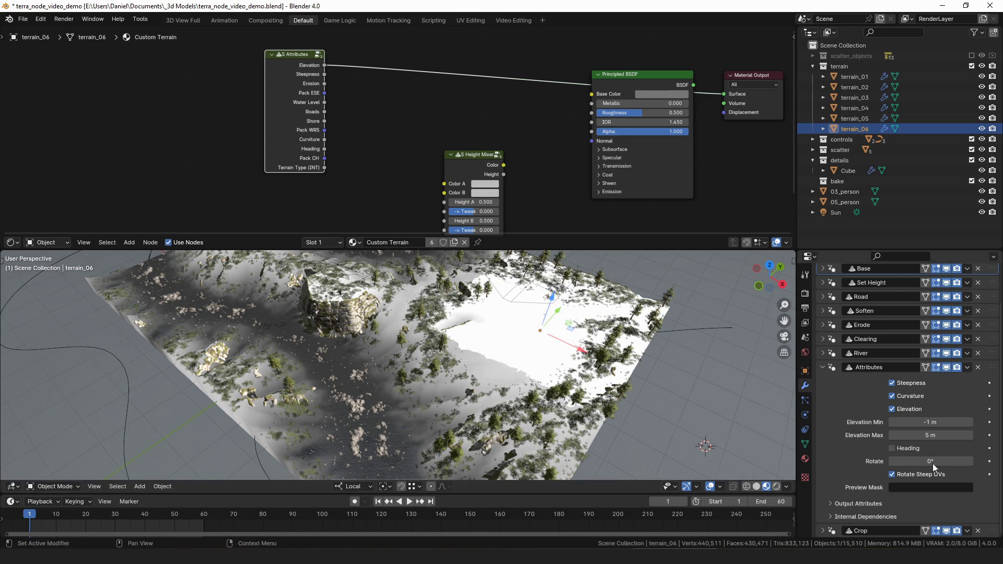
{"action": "left_click", "coordinate": [930, 436]}
{"action": "type", "text": "10"}
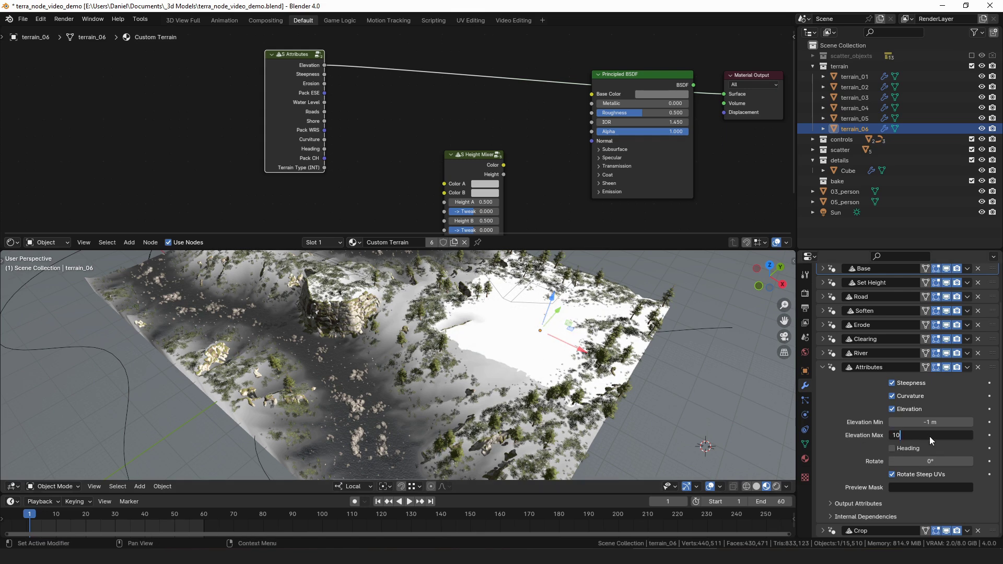
{"action": "key", "text": "Return"}
Preview the Attributes node's Steepness output on the terrain and cycle on to its next output.
{"action": "mouse_move", "coordinate": [297, 60]}
{"action": "left_mouse_down"}
{"action": "mouse_move", "coordinate": [285, 81]}
{"action": "mouse_move", "coordinate": [289, 62]}
{"action": "mouse_move", "coordinate": [307, 62]}
{"action": "left_mouse_up"}
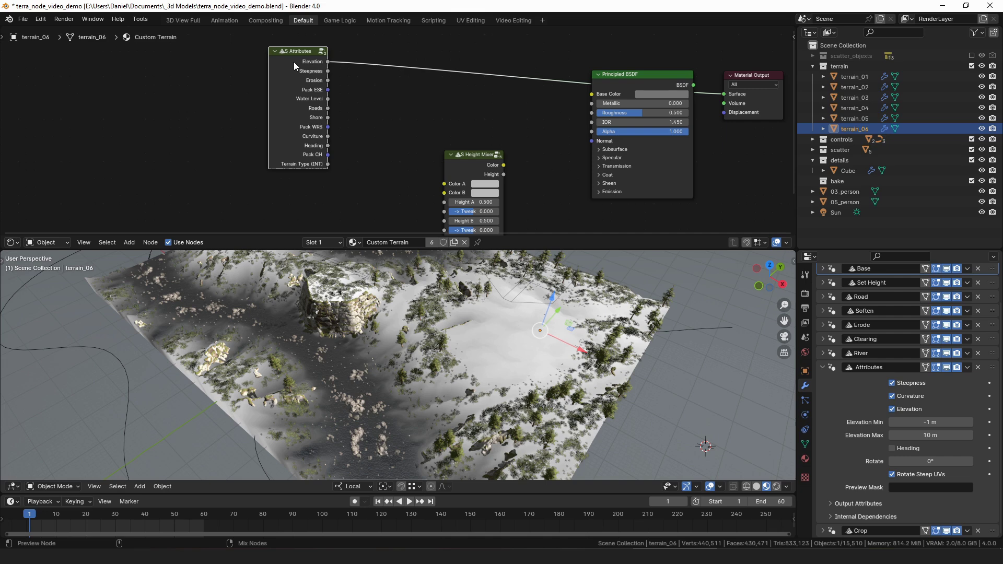
{"action": "left_click", "coordinate": [301, 58], "text": "ctrl+shift"}
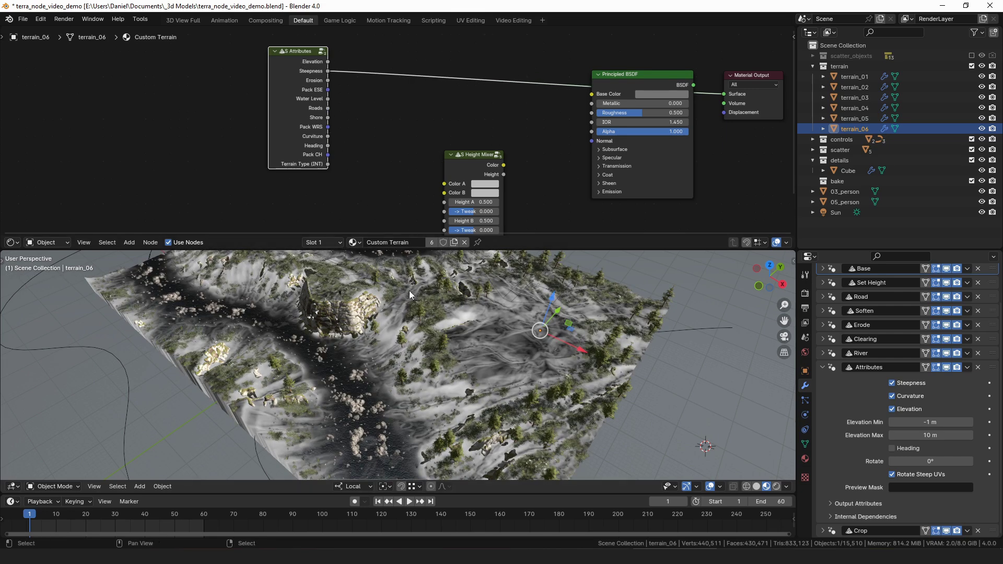
{"action": "left_click", "coordinate": [292, 77], "text": "ctrl+shift"}
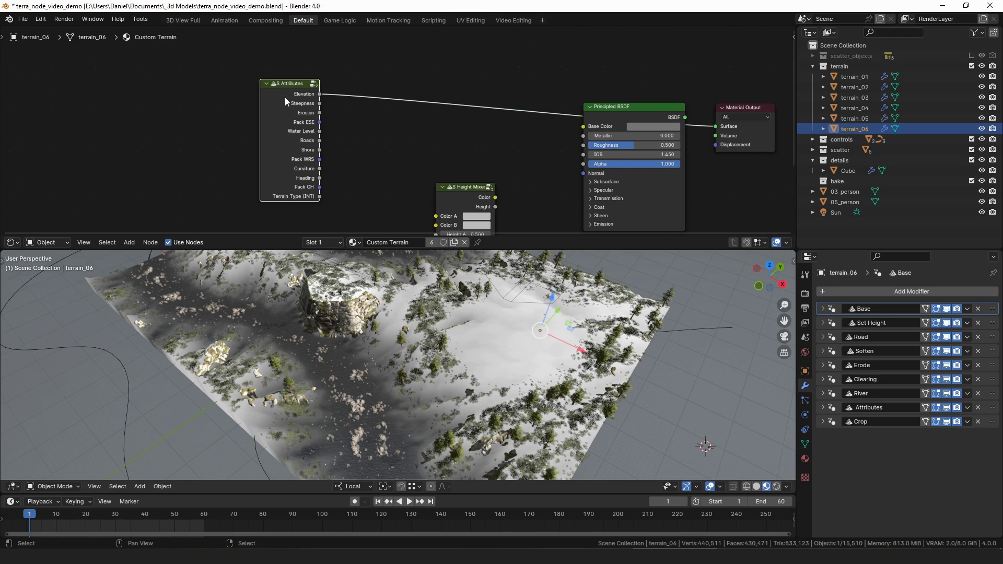
Add a Float Curve node fed by the Attributes node's Elevation output and move both curve ends inward for a steep mask transition.
{"action": "scroll", "coordinate": [441, 135], "scroll_direction": "down", "scroll_amount": 2}
{"action": "left_click_drag", "start_coordinate": [357, 53], "coordinate": [459, 127]}
{"action": "type", "text": "floa"}
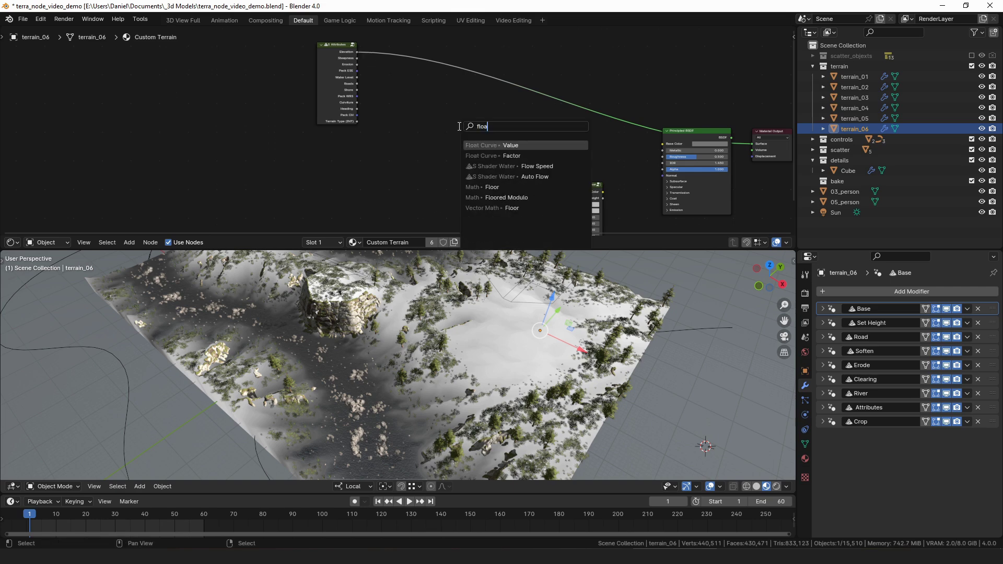
{"action": "key", "text": "Return"}
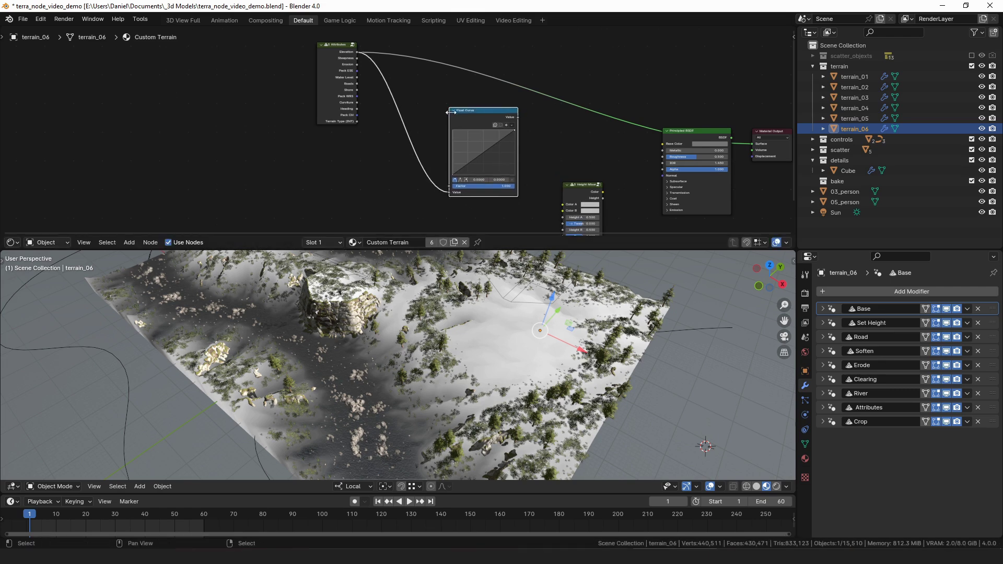
{"action": "left_click", "coordinate": [474, 117]}
{"action": "left_click_drag", "start_coordinate": [453, 173], "coordinate": [483, 174]}
{"action": "left_click_drag", "start_coordinate": [514, 131], "coordinate": [490, 132]}
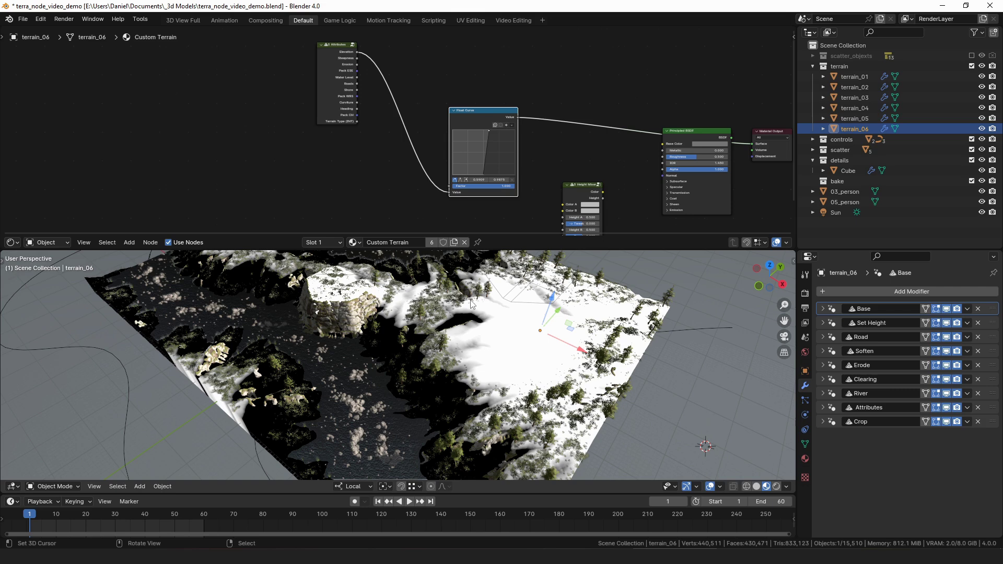
Rearrange the Float Curve, Height Mixer and Attributes nodes into a compact row before the Principled BSDF.
{"action": "left_click_drag", "start_coordinate": [496, 116], "coordinate": [446, 66]}
{"action": "left_click_drag", "start_coordinate": [567, 181], "coordinate": [538, 98]}
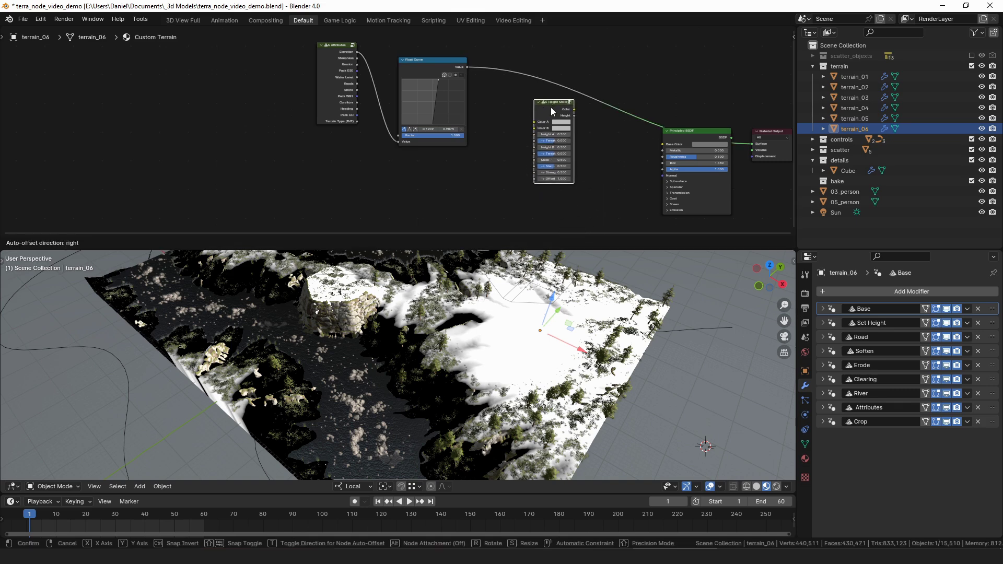
{"action": "left_click_drag", "start_coordinate": [340, 46], "coordinate": [305, 65]}
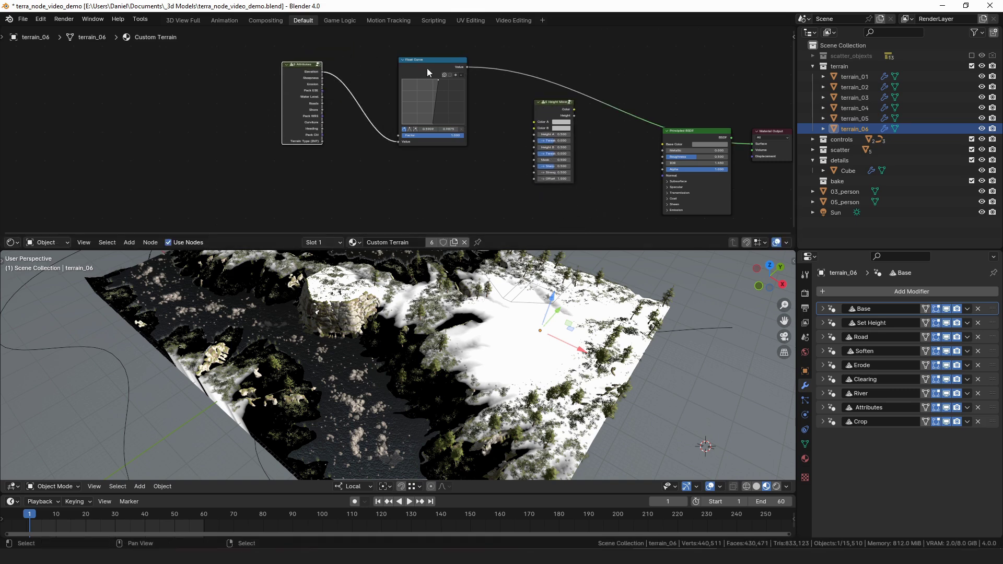
{"action": "left_click_drag", "start_coordinate": [428, 68], "coordinate": [377, 72]}
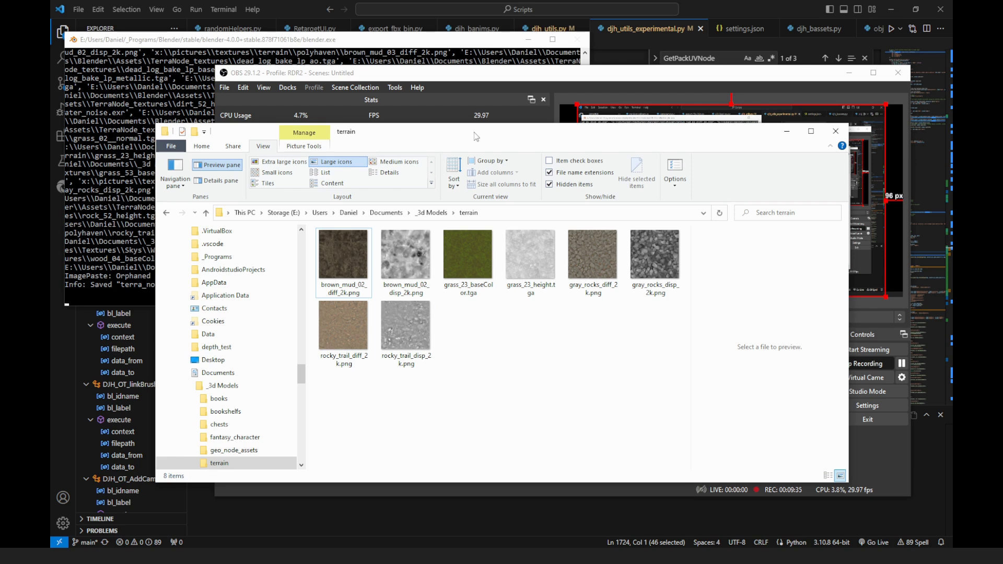
Switch to File Explorer and look over the texture images in the terrain folder.
{"action": "left_click_drag", "start_coordinate": [475, 138], "coordinate": [463, 136]}
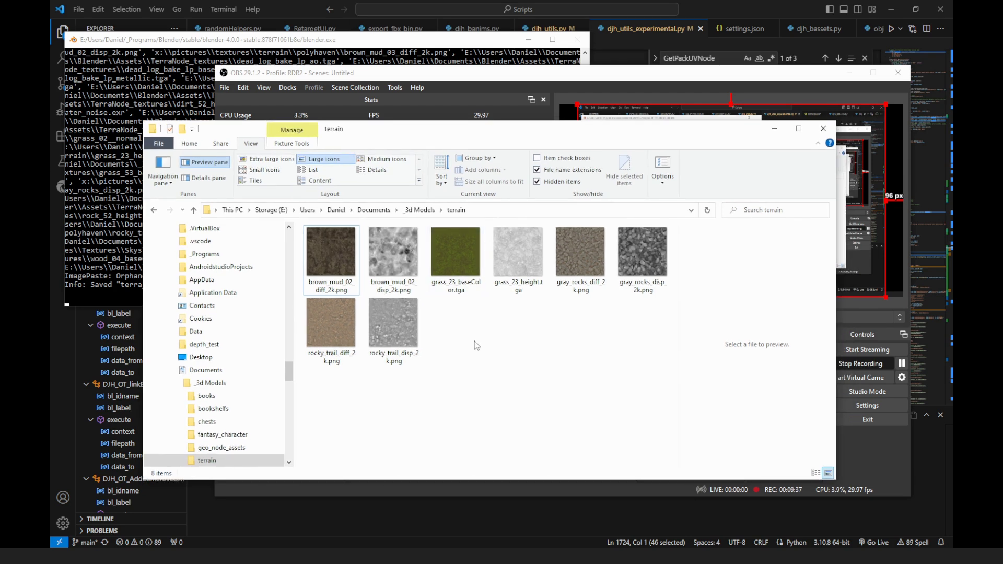
{"action": "left_click", "coordinate": [452, 263]}
{"action": "left_click", "coordinate": [494, 363]}
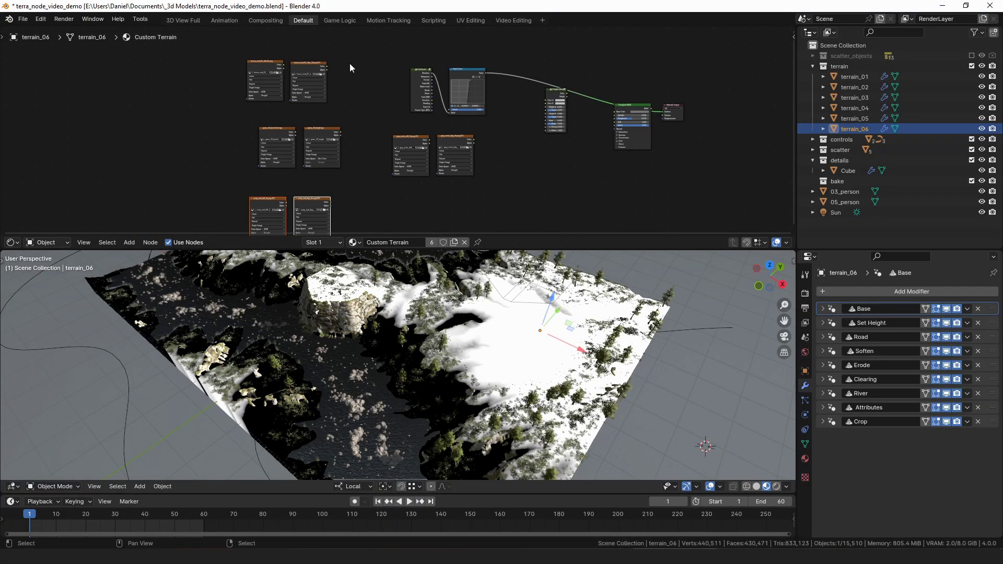
Arrange the image texture pairs in one column, placing the gray rocks pair between the grass and rocky trail pairs.
{"action": "left_click", "coordinate": [290, 57]}
{"action": "left_click", "coordinate": [547, 159]}
{"action": "left_click_drag", "start_coordinate": [507, 133], "coordinate": [401, 170]}
{"action": "key", "text": "g"}
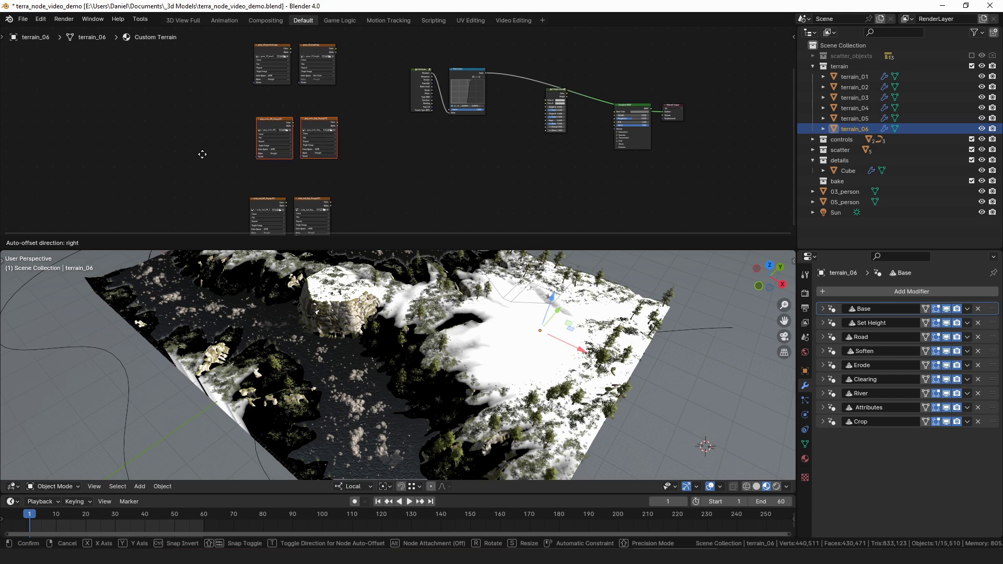
{"action": "left_click", "coordinate": [197, 156]}
{"action": "left_click", "coordinate": [305, 199]}
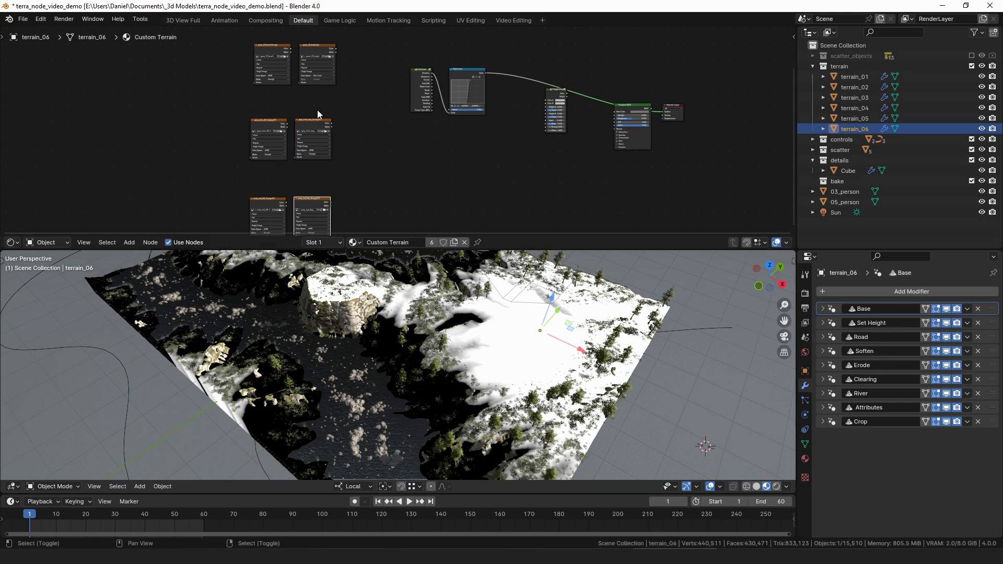
Select the displacement texture nodes and set the color space of the rocky trail displacement texture to Non-Color.
{"action": "scroll", "coordinate": [356, 41], "scroll_direction": "down", "scroll_amount": 1}
{"action": "middle_click_drag", "start_coordinate": [357, 41], "coordinate": [375, 95]}
{"action": "scroll", "coordinate": [375, 95], "scroll_direction": "down", "scroll_amount": 3}
{"action": "key", "text": "b"}
{"action": "left_click_drag", "start_coordinate": [380, 38], "coordinate": [340, 217]}
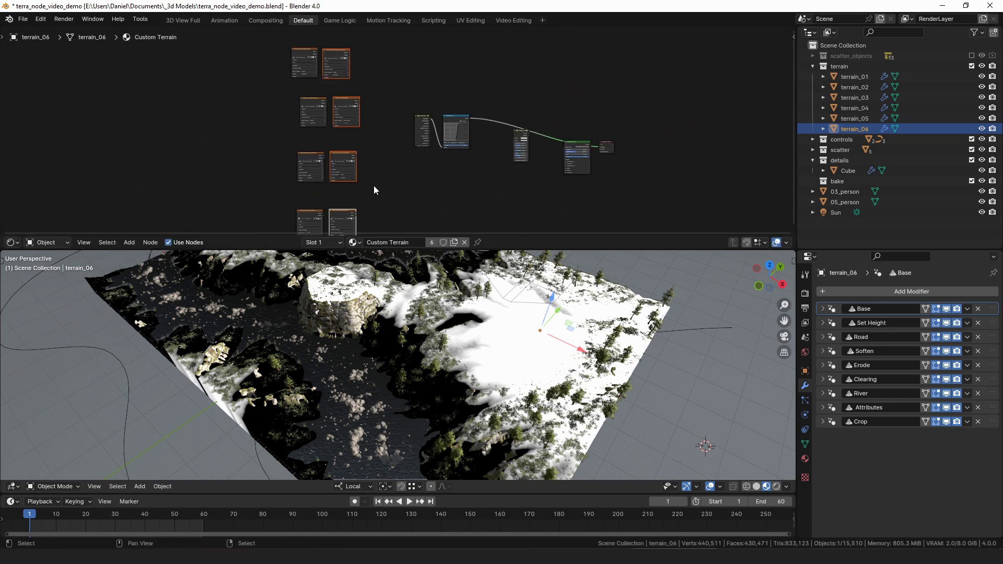
{"action": "middle_click_drag", "start_coordinate": [374, 186], "coordinate": [404, 110]}
{"action": "scroll", "coordinate": [399, 186], "scroll_direction": "up", "scroll_amount": 13}
{"action": "middle_click_drag", "start_coordinate": [363, 194], "coordinate": [371, 150]}
{"action": "scroll", "coordinate": [371, 149], "scroll_direction": "up", "scroll_amount": 4}
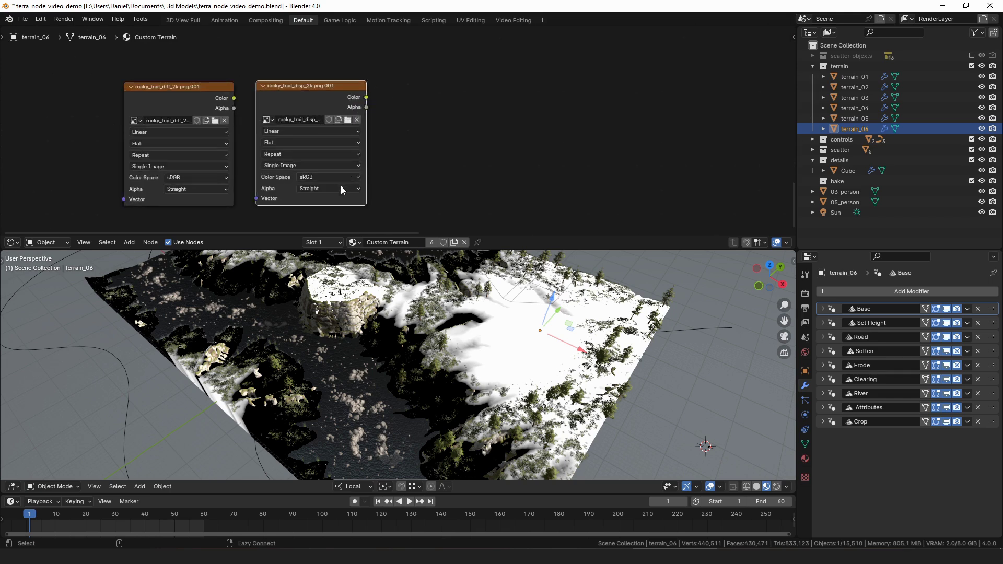
{"action": "left_click", "coordinate": [336, 178]}
{"action": "left_click", "coordinate": [325, 178]}
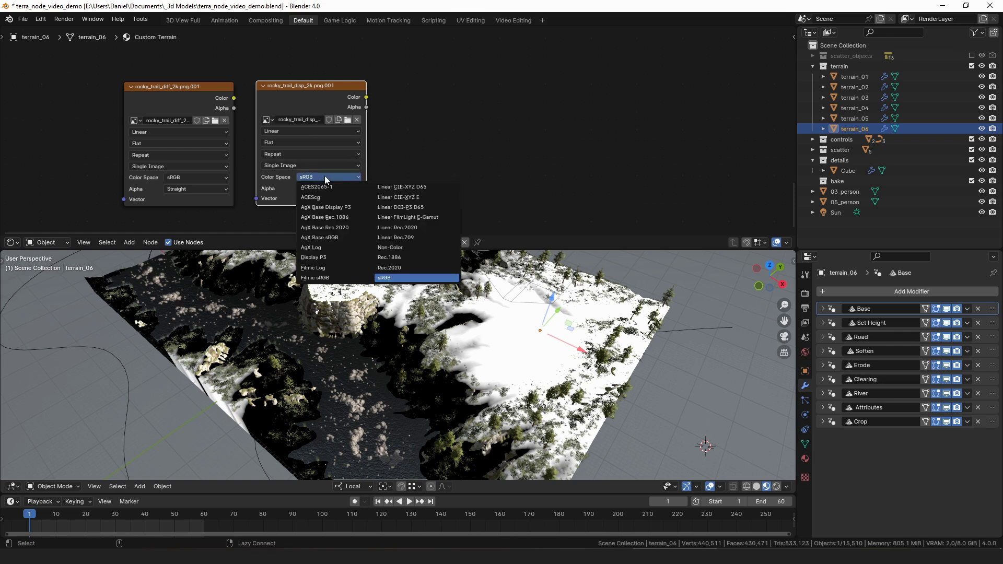
{"action": "left_click", "coordinate": [344, 176]}
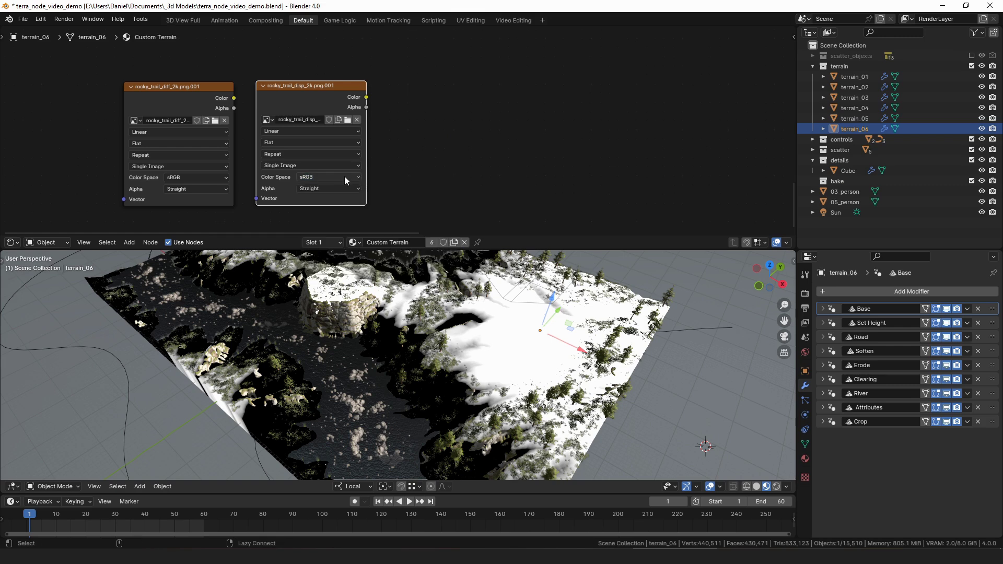
{"action": "left_click", "coordinate": [344, 177]}
{"action": "left_click", "coordinate": [397, 248]}
Set the color space of the gray rocks displacement, grass height and brown mud displacement textures to Non-Color.
{"action": "middle_click_drag", "start_coordinate": [379, 120], "coordinate": [380, 180]}
{"action": "scroll", "coordinate": [391, 160], "scroll_direction": "down", "scroll_amount": 10}
{"action": "middle_click_drag", "start_coordinate": [407, 100], "coordinate": [404, 151]}
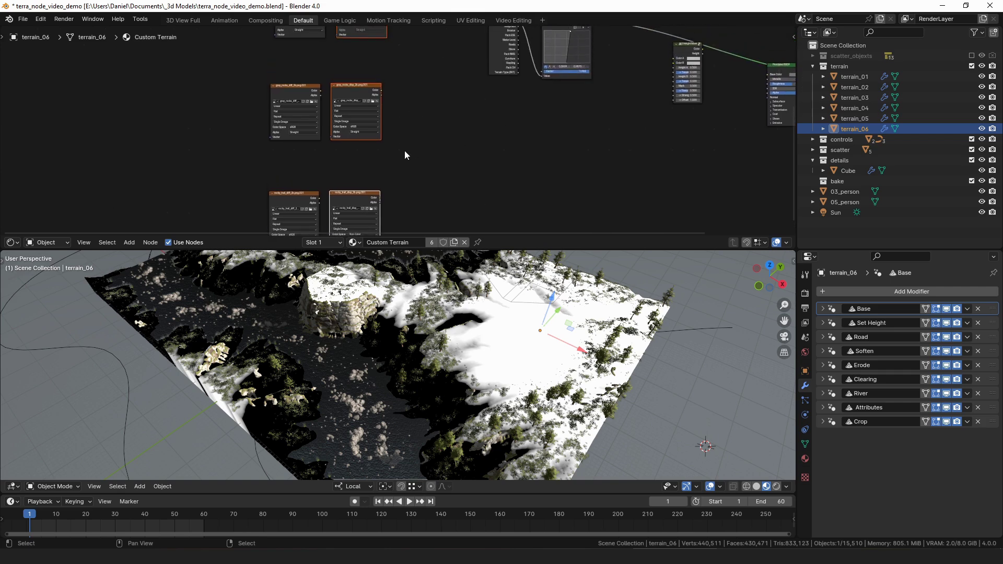
{"action": "scroll", "coordinate": [402, 143], "scroll_direction": "up", "scroll_amount": 6}
{"action": "scroll", "coordinate": [389, 127], "scroll_direction": "down", "scroll_amount": 2}
{"action": "scroll", "coordinate": [388, 131], "scroll_direction": "up", "scroll_amount": 3}
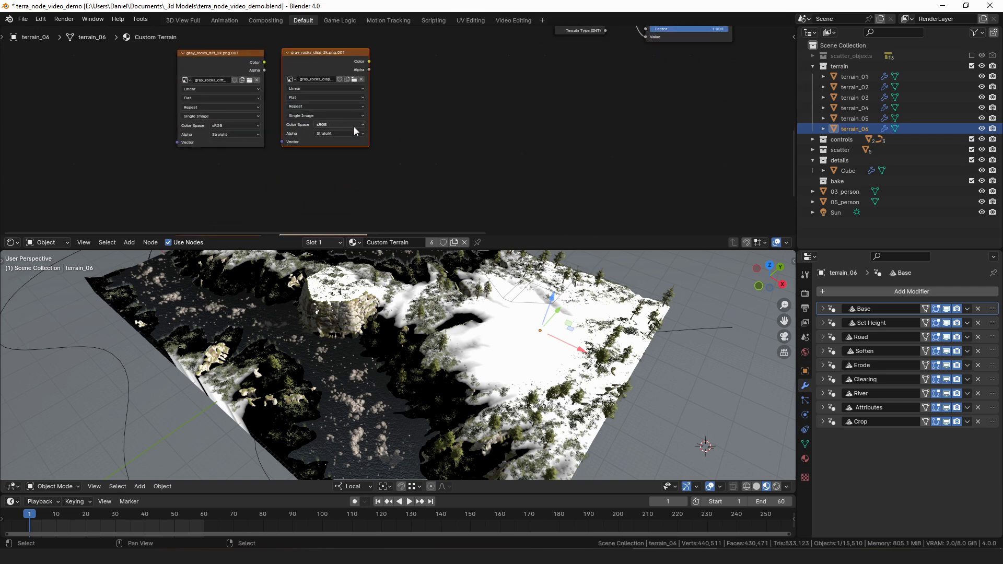
{"action": "left_click", "coordinate": [349, 125]}
{"action": "key", "text": "n"}
{"action": "middle_click_drag", "start_coordinate": [403, 83], "coordinate": [397, 52]}
{"action": "left_click", "coordinate": [340, 113]}
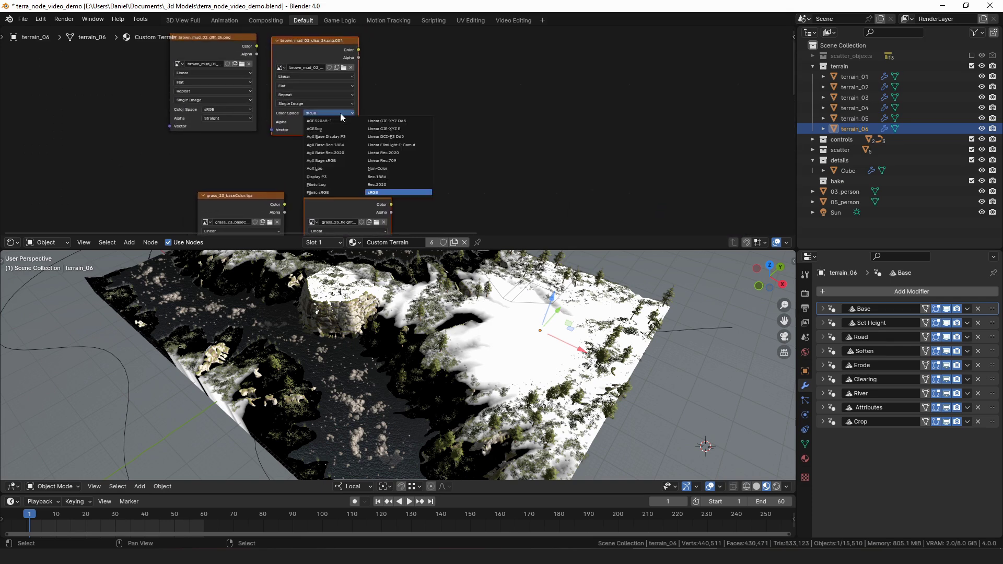
{"action": "key", "text": "n"}
Preview the brown mud diffuse texture on the terrain and examine its tiling up close from the top view.
{"action": "middle_click_drag", "start_coordinate": [405, 158], "coordinate": [443, 226]}
{"action": "scroll", "coordinate": [428, 180], "scroll_direction": "down", "scroll_amount": 5}
{"action": "middle_click_drag", "start_coordinate": [437, 184], "coordinate": [444, 90]}
{"action": "left_click", "coordinate": [445, 89]}
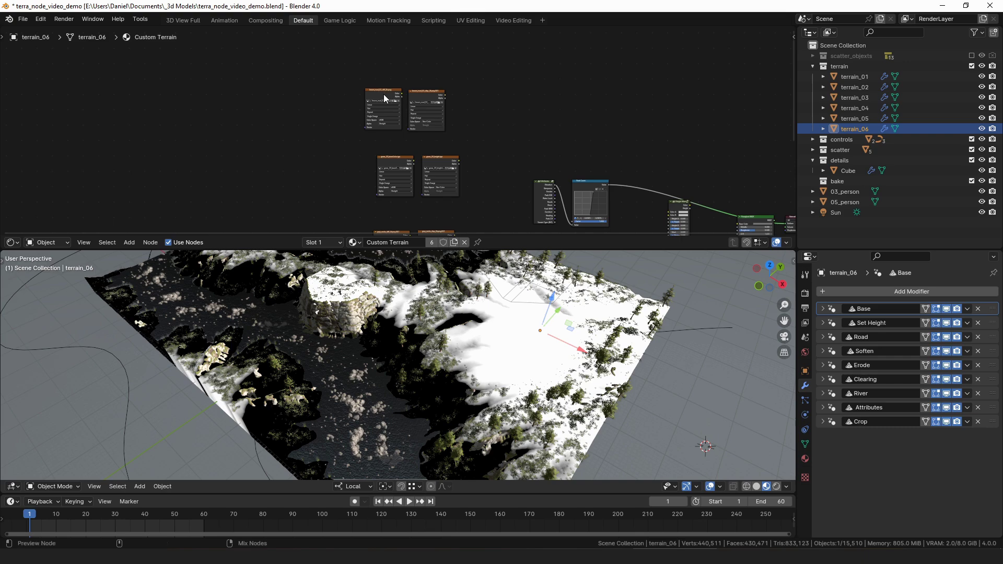
{"action": "left_click", "coordinate": [383, 94], "text": "ctrl+shift"}
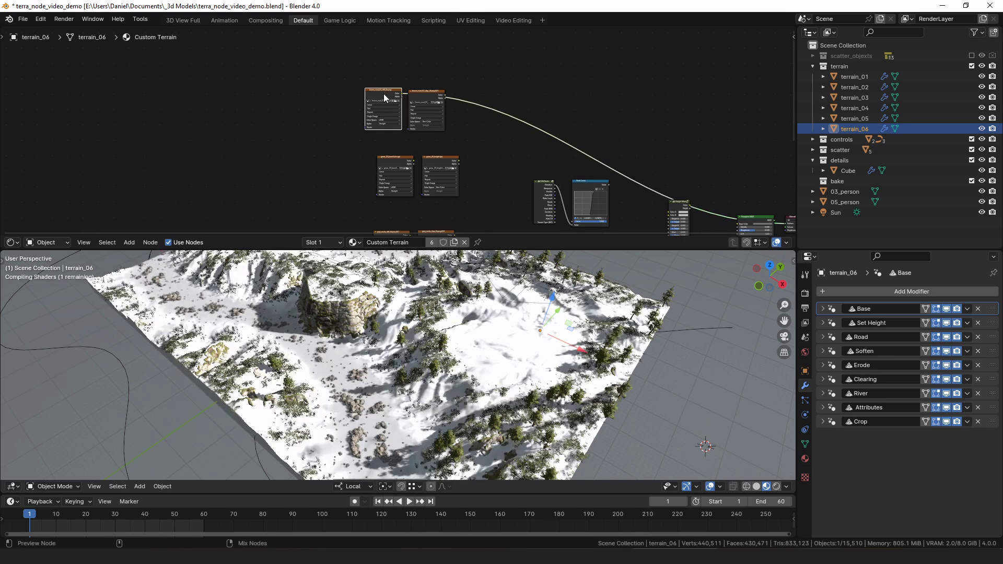
{"action": "scroll", "coordinate": [532, 337], "scroll_direction": "up", "scroll_amount": 4}
{"action": "middle_click_drag", "start_coordinate": [534, 340], "coordinate": [551, 369]}
{"action": "scroll", "coordinate": [516, 370], "scroll_direction": "down", "scroll_amount": 6}
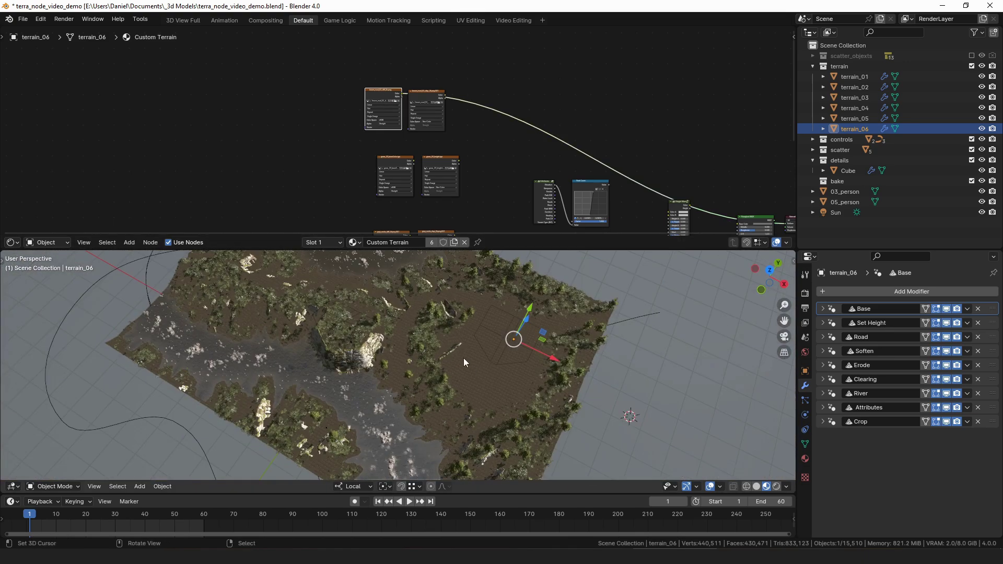
{"action": "key", "text": "KP_7"}
{"action": "middle_click_drag", "start_coordinate": [495, 362], "coordinate": [418, 352], "text": "shift"}
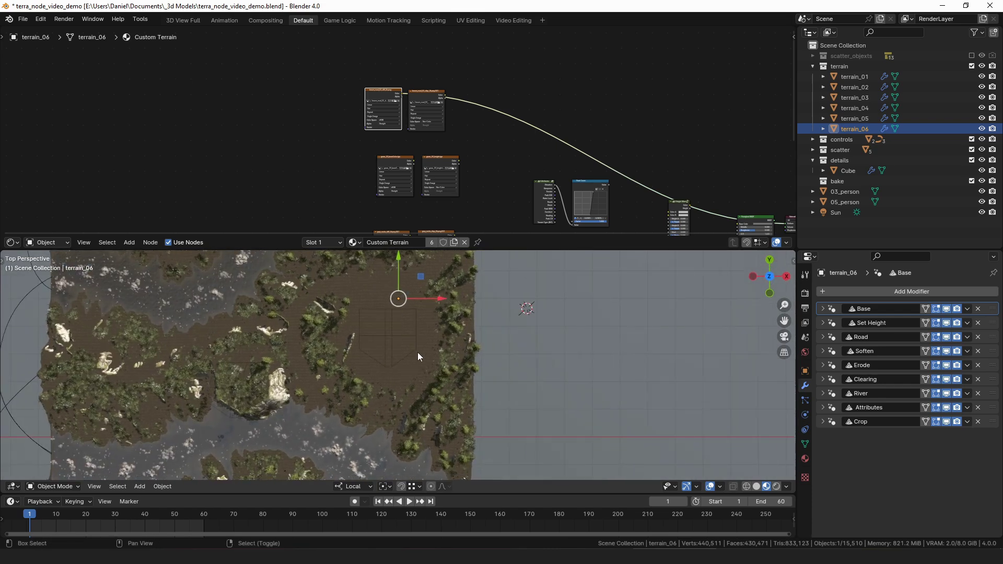
{"action": "scroll", "coordinate": [418, 340], "scroll_direction": "up", "scroll_amount": 5}
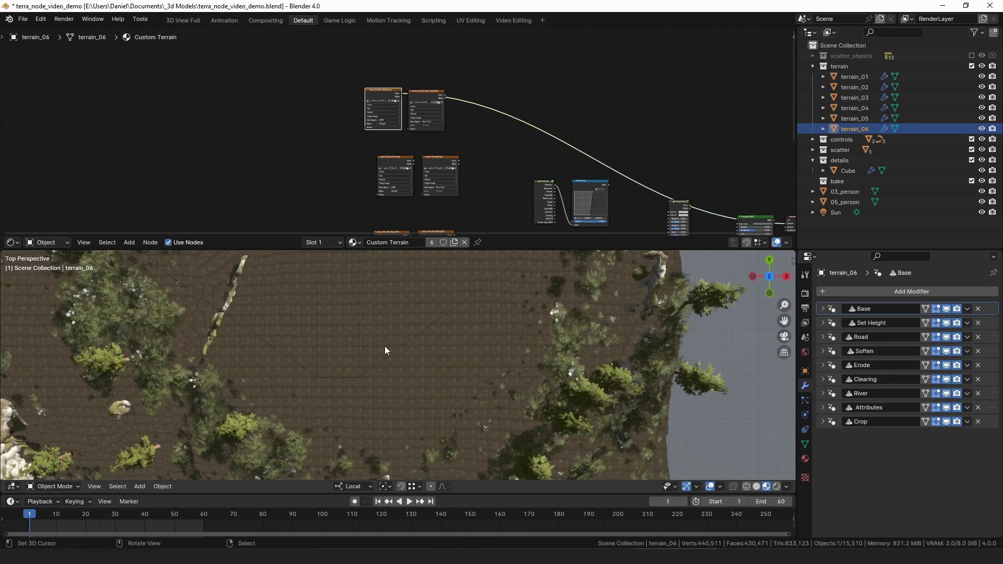
{"action": "scroll", "coordinate": [385, 353], "scroll_direction": "up", "scroll_amount": 3}
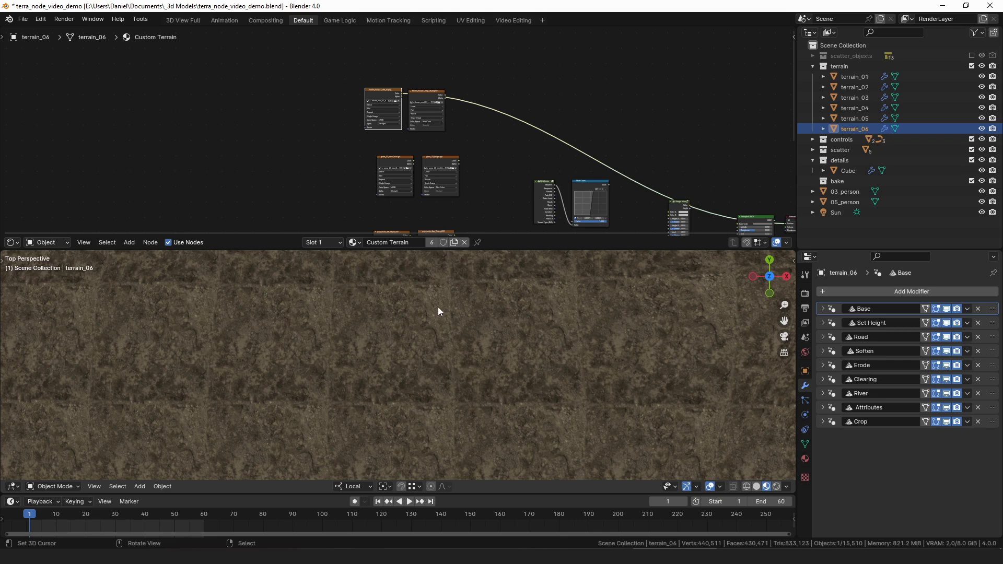
Add a UV Map node feeding the Vector input of the brown mud diffuse texture.
{"action": "left_click_drag", "start_coordinate": [363, 127], "coordinate": [188, 151]}
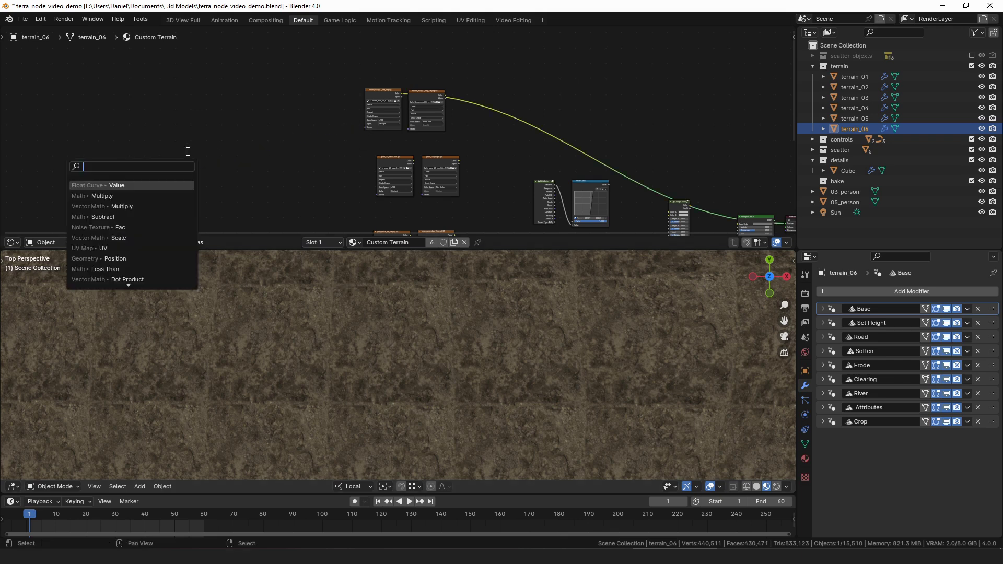
{"action": "type", "text": "uv"}
{"action": "key", "text": "Return"}
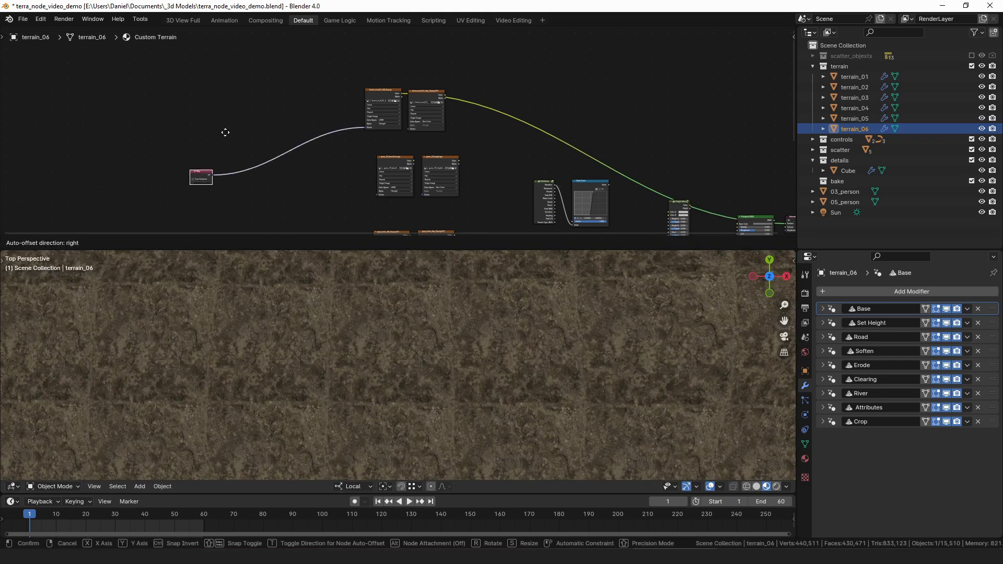
{"action": "left_click", "coordinate": [188, 117]}
Add a Vector Math Scale node fed by the UV Map node's UV output.
{"action": "left_click_drag", "start_coordinate": [222, 123], "coordinate": [275, 168]}
{"action": "type", "text": "scal"}
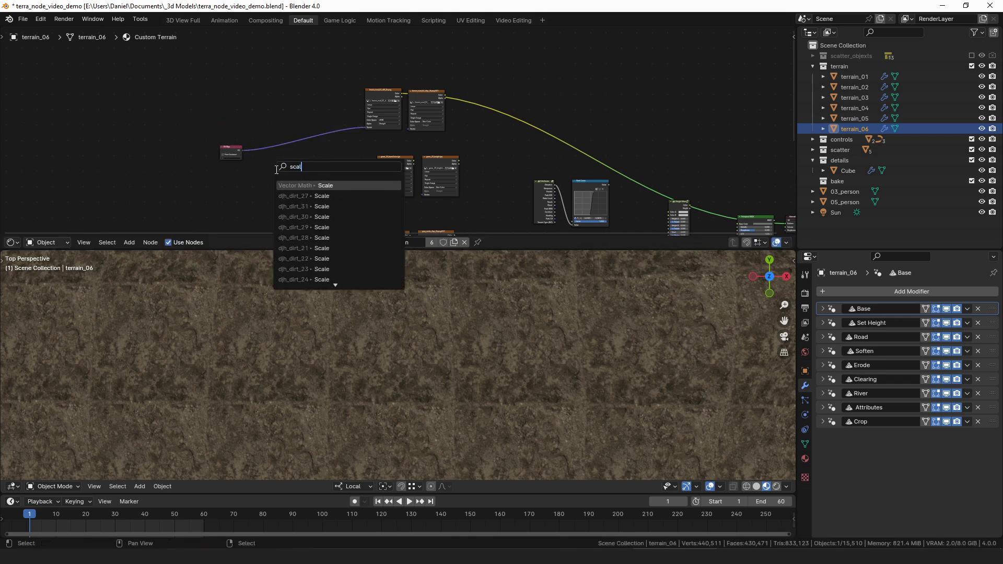
{"action": "key", "text": "Return"}
{"action": "left_click", "coordinate": [284, 133]}
Set the Scale node's factor to 0.1 and connect its output to the brown mud diffuse texture's Vector input.
{"action": "scroll", "coordinate": [313, 143], "scroll_direction": "up", "scroll_amount": 9}
{"action": "middle_click_drag", "start_coordinate": [168, 150], "coordinate": [392, 131]}
{"action": "scroll", "coordinate": [381, 137], "scroll_direction": "up", "scroll_amount": 5}
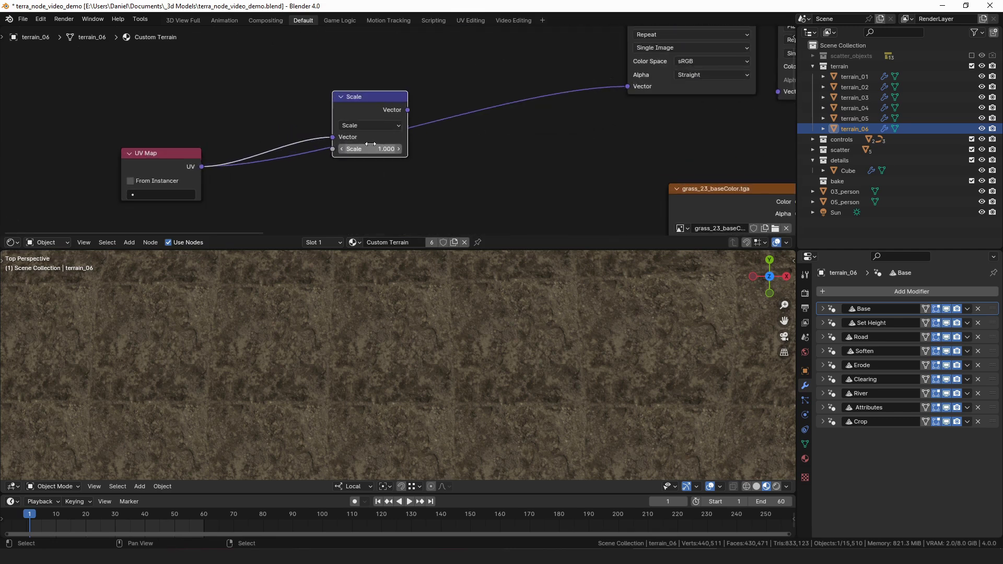
{"action": "left_click", "coordinate": [376, 146]}
{"action": "type", "text": "0.1"}
{"action": "key", "text": "Return"}
{"action": "left_click_drag", "start_coordinate": [408, 110], "coordinate": [630, 85]}
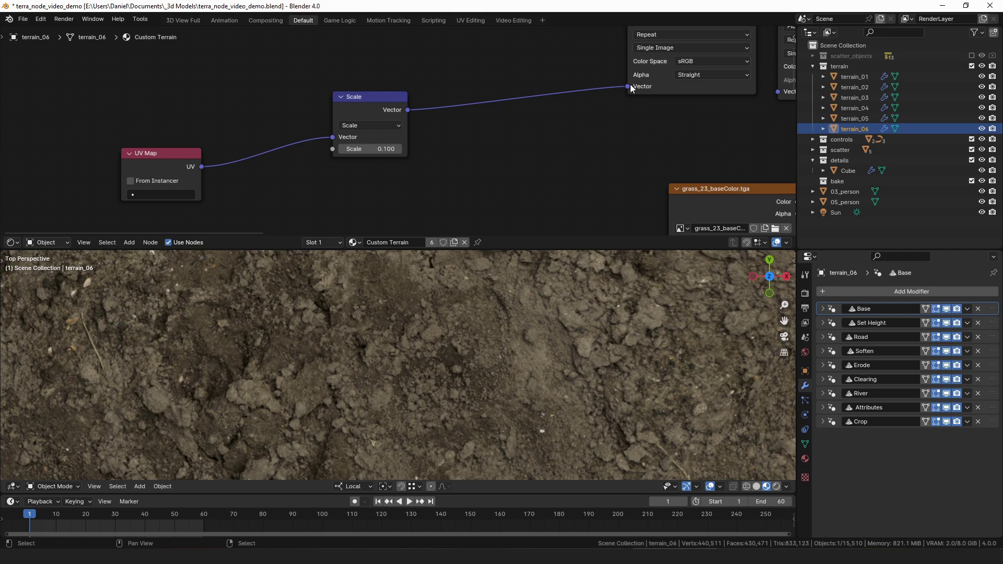
{"action": "scroll", "coordinate": [542, 350], "scroll_direction": "down", "scroll_amount": 8}
{"action": "middle_click_drag", "start_coordinate": [385, 367], "coordinate": [415, 206]}
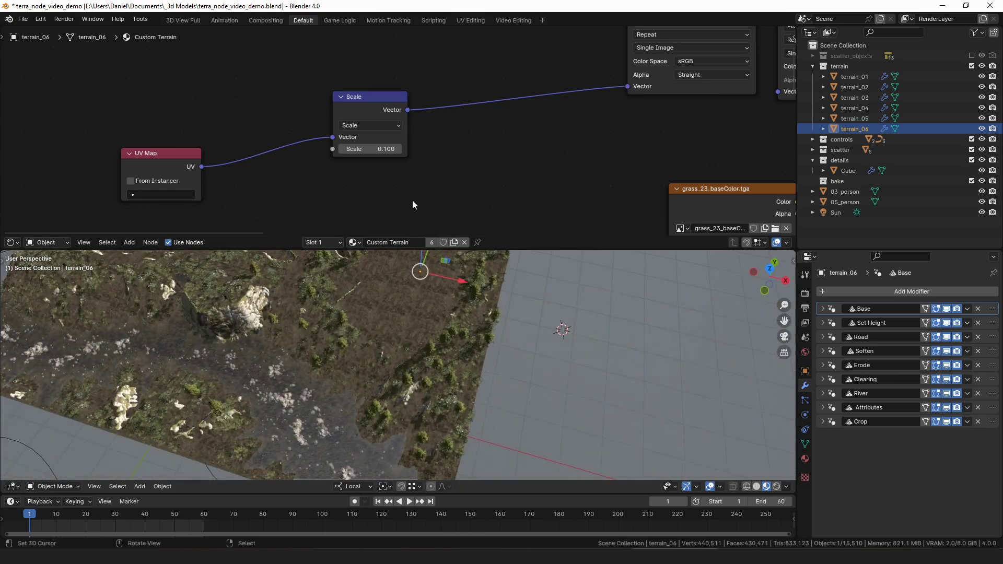
Connect the Scale node's Vector output to the Vector inputs of all the remaining diffuse and displacement textures.
{"action": "scroll", "coordinate": [240, 80], "scroll_direction": "down", "scroll_amount": 6}
{"action": "left_click_drag", "start_coordinate": [241, 66], "coordinate": [424, 146]}
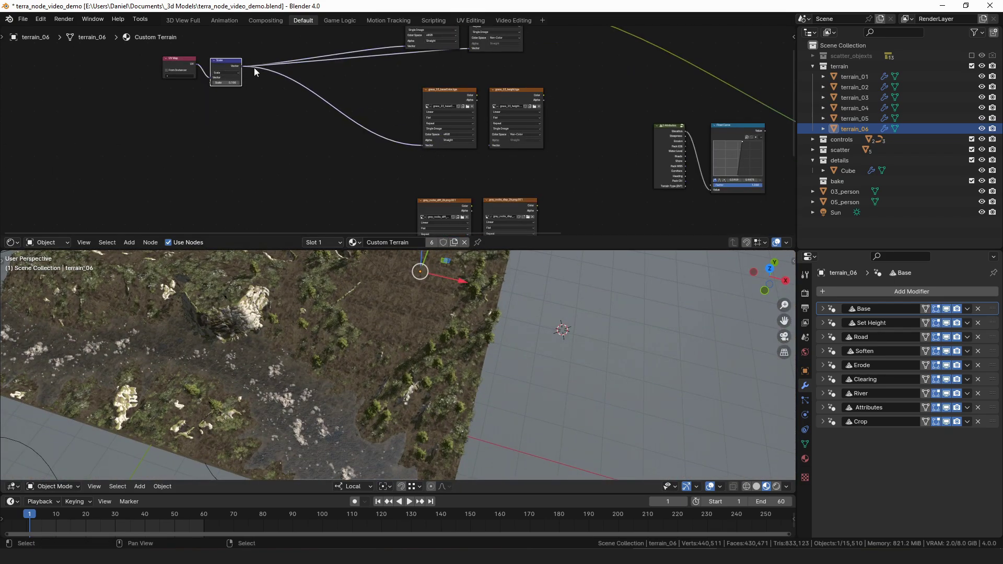
{"action": "left_click_drag", "start_coordinate": [242, 67], "coordinate": [419, 212]}
{"action": "scroll", "coordinate": [421, 212], "scroll_direction": "down", "scroll_amount": 3}
{"action": "left_click_drag", "start_coordinate": [281, 61], "coordinate": [321, 218]}
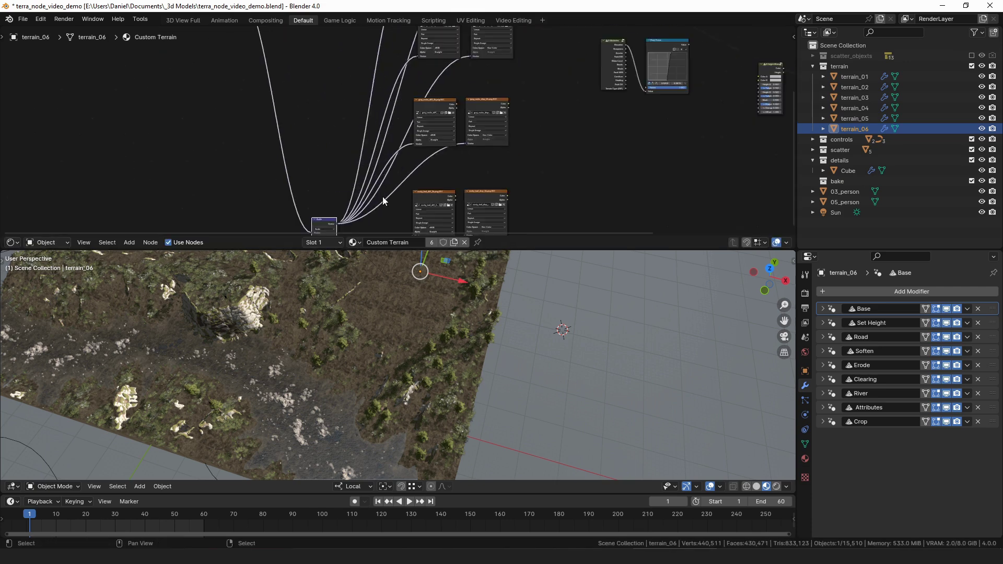
{"action": "middle_click_drag", "start_coordinate": [385, 199], "coordinate": [359, 108]}
{"action": "scroll", "coordinate": [358, 109], "scroll_direction": "up", "scroll_amount": 4}
{"action": "left_click_drag", "start_coordinate": [282, 149], "coordinate": [402, 167]}
{"action": "left_click_drag", "start_coordinate": [282, 148], "coordinate": [485, 166]}
{"action": "scroll", "coordinate": [355, 131], "scroll_direction": "down", "scroll_amount": 5}
Move the Scale node back beside the UV Map node and add reroutes to the links entering each texture pair.
{"action": "left_click_drag", "start_coordinate": [373, 200], "coordinate": [322, 57]}
{"action": "right_click_drag", "start_coordinate": [410, 185], "coordinate": [395, 210], "text": "shift"}
{"action": "right_click_drag", "start_coordinate": [402, 38], "coordinate": [398, 65], "text": "shift"}
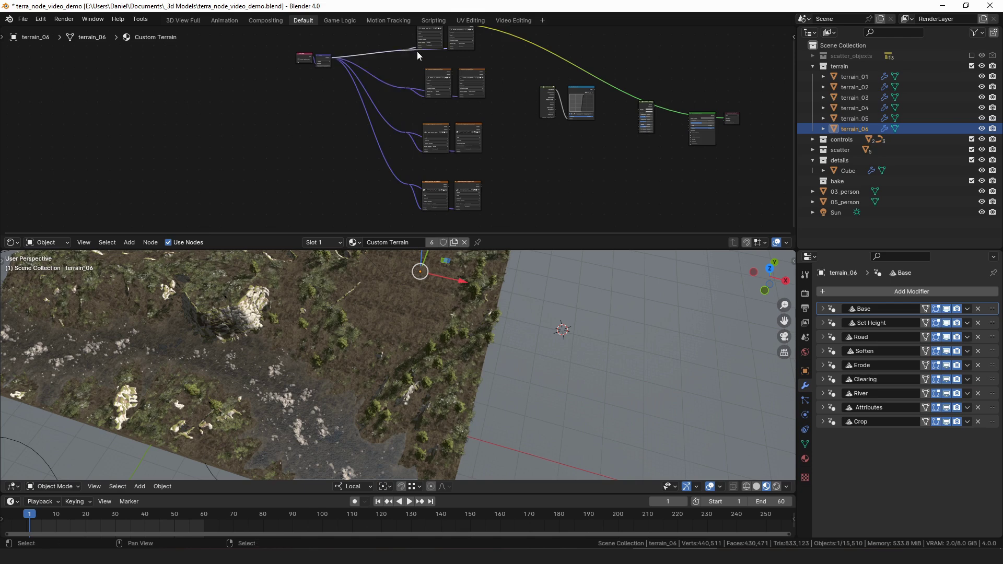
Collapse all the image texture nodes to their headers.
{"action": "key", "text": "h"}
{"action": "left_click_drag", "start_coordinate": [520, 135], "coordinate": [444, 193]}
{"action": "middle_click_drag", "start_coordinate": [444, 193], "coordinate": [428, 119]}
{"action": "scroll", "coordinate": [428, 119], "scroll_direction": "down", "scroll_amount": 4}
{"action": "left_click_drag", "start_coordinate": [488, 73], "coordinate": [420, 219]}
{"action": "key", "text": "h"}
Stack each collapsed displacement texture directly beneath its matching diffuse texture.
{"action": "left_click_drag", "start_coordinate": [454, 146], "coordinate": [418, 154]}
{"action": "left_click_drag", "start_coordinate": [452, 208], "coordinate": [416, 204]}
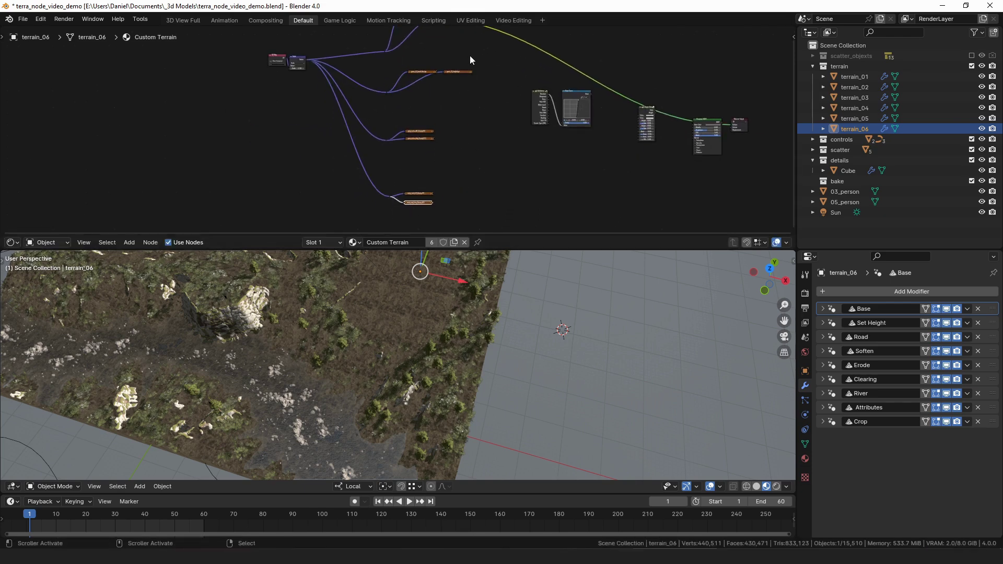
{"action": "left_click_drag", "start_coordinate": [455, 73], "coordinate": [416, 91]}
{"action": "middle_click_drag", "start_coordinate": [428, 70], "coordinate": [435, 128]}
{"action": "left_click_drag", "start_coordinate": [454, 78], "coordinate": [423, 124]}
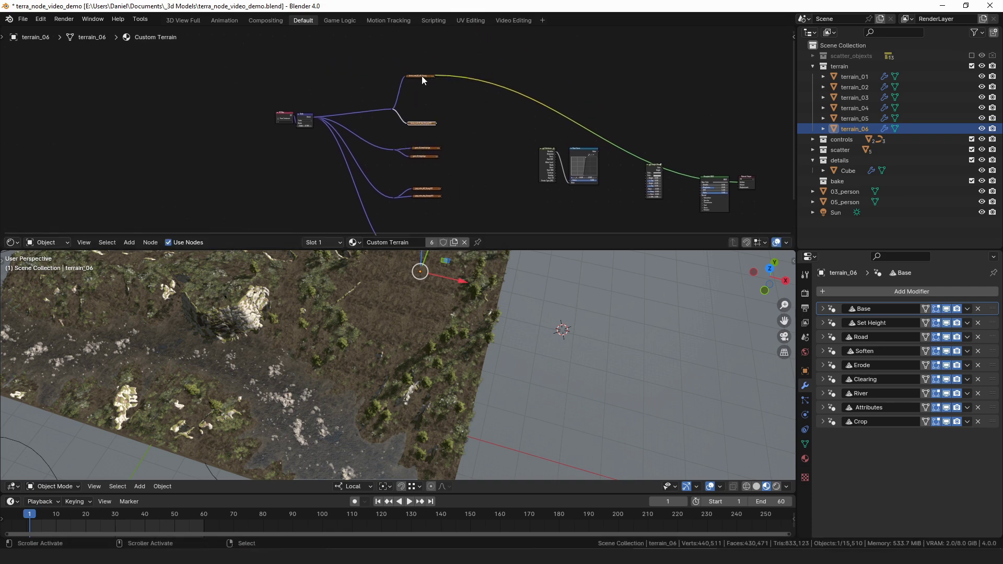
{"action": "left_click_drag", "start_coordinate": [422, 78], "coordinate": [426, 106]}
Preview the grass, gray rocks and rocky trail diffuse textures on the terrain one after another.
{"action": "scroll", "coordinate": [424, 119], "scroll_direction": "up", "scroll_amount": 3}
{"action": "scroll", "coordinate": [444, 127], "scroll_direction": "up", "scroll_amount": 5}
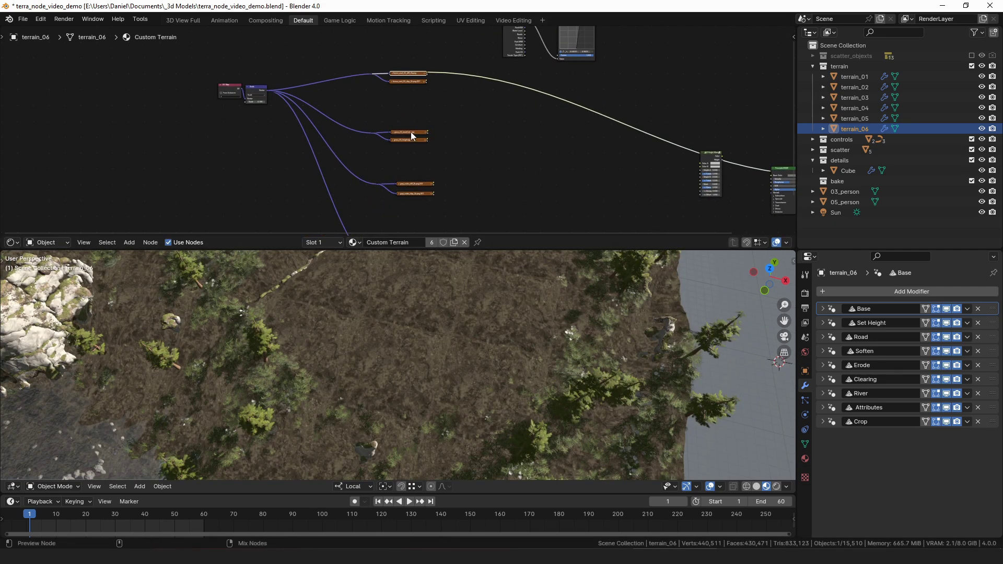
{"action": "left_click", "coordinate": [412, 132], "text": "ctrl+shift"}
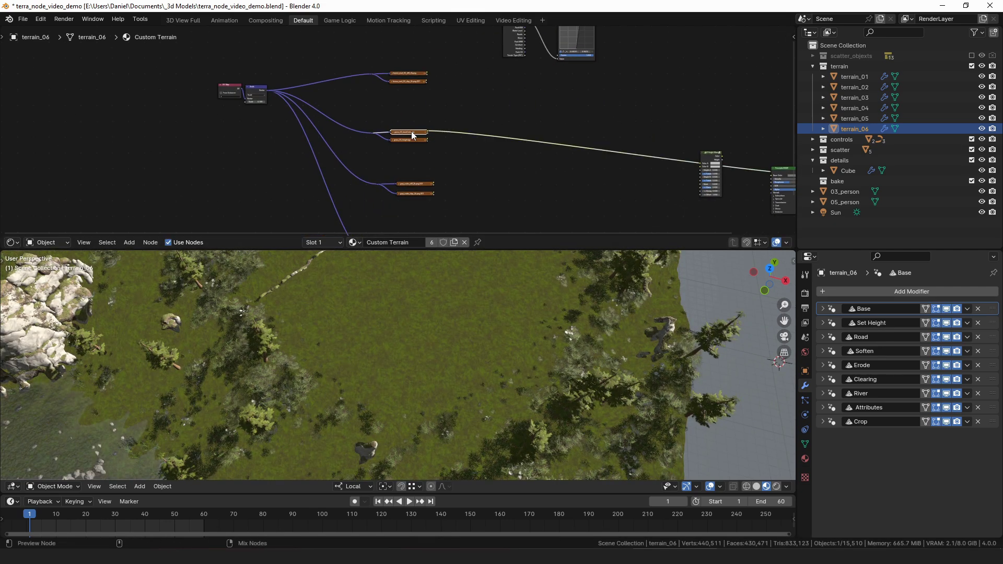
{"action": "left_click", "coordinate": [421, 184], "text": "ctrl+shift"}
{"action": "scroll", "coordinate": [415, 173], "scroll_direction": "down", "scroll_amount": 5, "text": "shift"}
{"action": "left_click", "coordinate": [412, 167], "text": "ctrl+shift"}
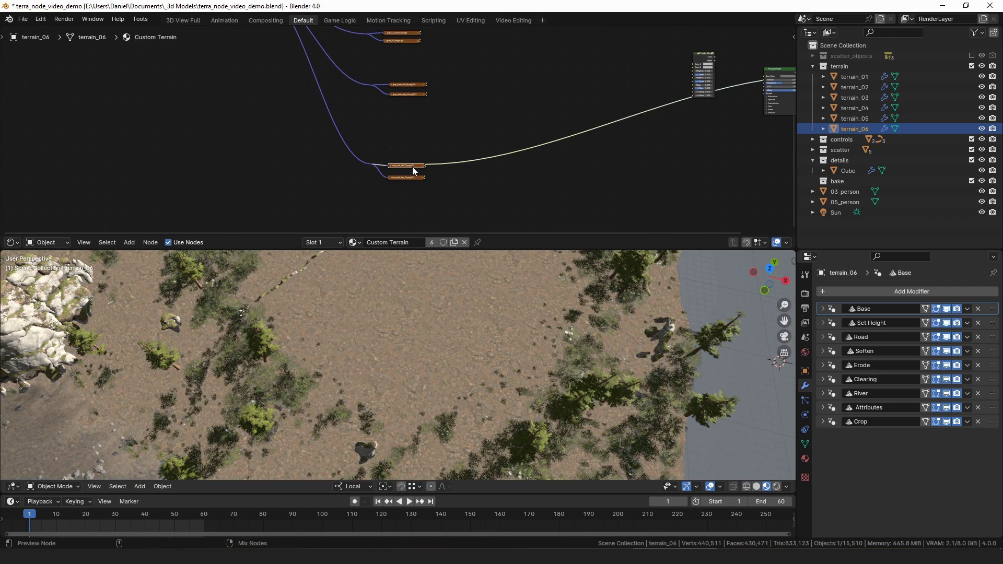
Move the rocky trail, gray rocks and grass texture pairs into a neatly aligned column.
{"action": "scroll", "coordinate": [470, 82], "scroll_direction": "down", "scroll_amount": 5}
{"action": "middle_click_drag", "start_coordinate": [470, 82], "coordinate": [413, 147]}
{"action": "left_click_drag", "start_coordinate": [441, 194], "coordinate": [360, 226]}
{"action": "key", "text": "g"}
{"action": "left_click", "coordinate": [405, 197]}
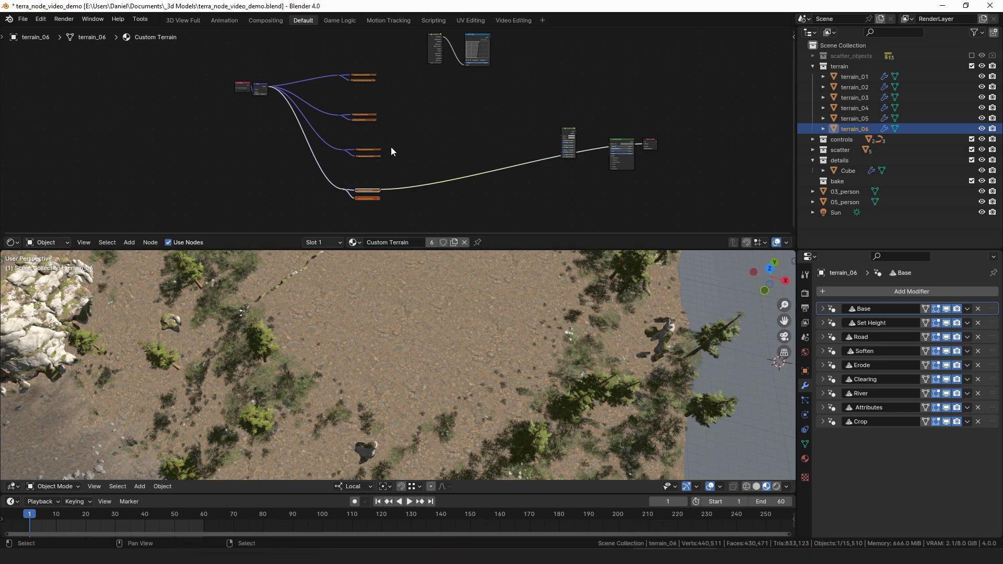
{"action": "left_click_drag", "start_coordinate": [390, 147], "coordinate": [341, 165]}
{"action": "key", "text": "g"}
{"action": "left_click", "coordinate": [349, 162]}
{"action": "left_click_drag", "start_coordinate": [383, 107], "coordinate": [352, 120]}
{"action": "key", "text": "g"}
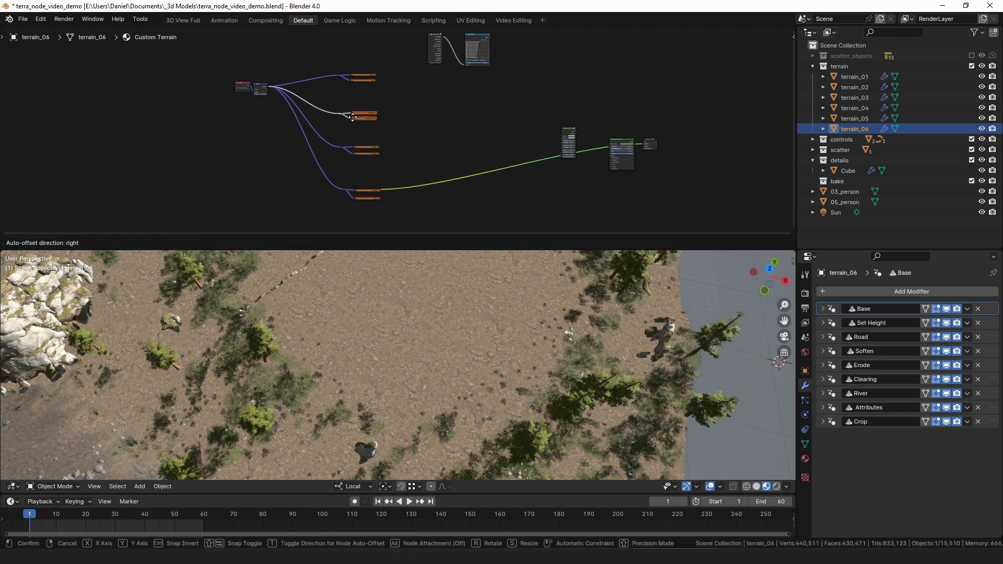
{"action": "left_click", "coordinate": [353, 116]}
Move the Attributes node above the texture column and place the Height Mixer just below the Float Curve.
{"action": "scroll", "coordinate": [379, 127], "scroll_direction": "up", "scroll_amount": 3}
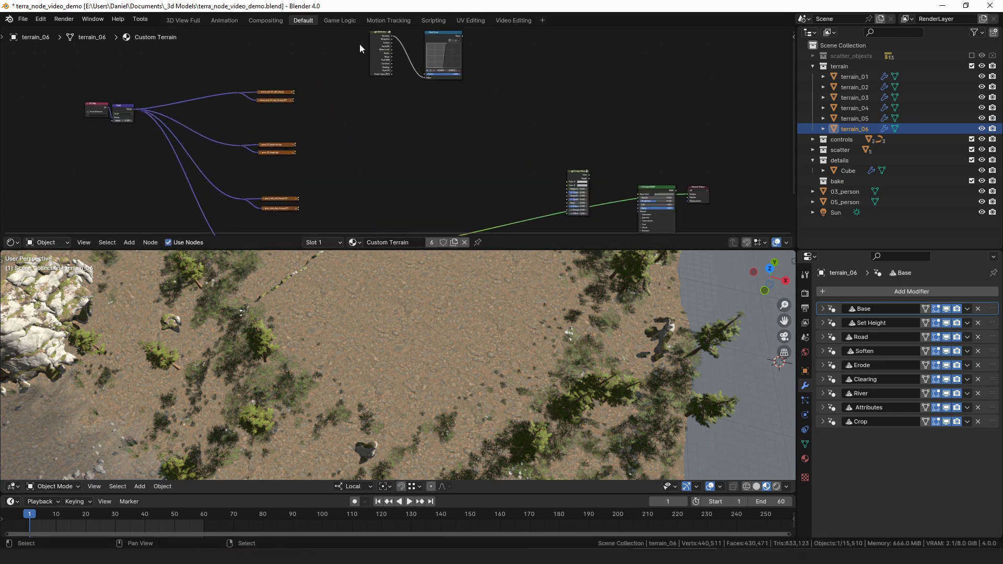
{"action": "left_click_drag", "start_coordinate": [378, 49], "coordinate": [277, 49]}
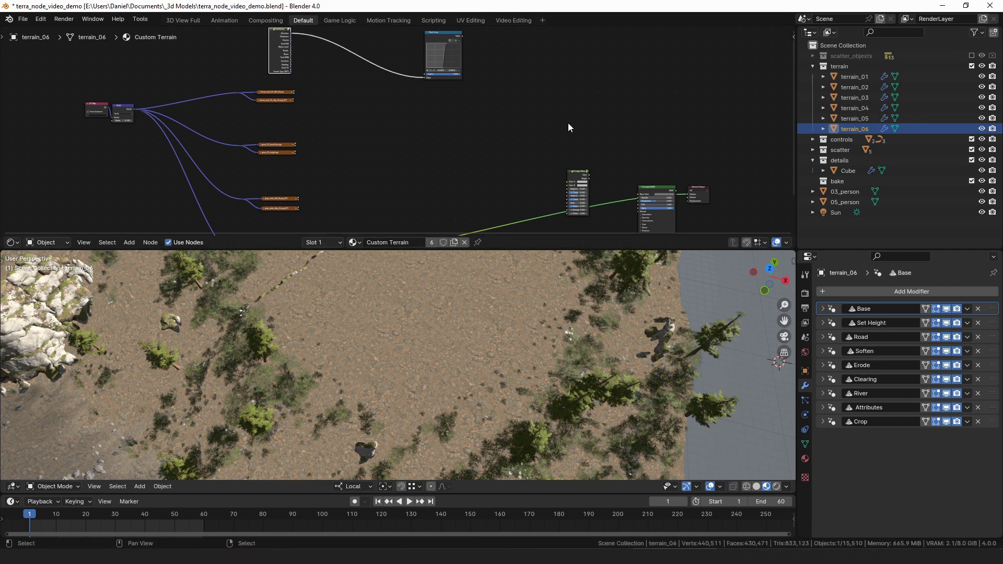
{"action": "left_click_drag", "start_coordinate": [567, 172], "coordinate": [467, 106]}
Preview the brown mud diffuse texture across a wider view of the terrain.
{"action": "scroll", "coordinate": [433, 343], "scroll_direction": "down", "scroll_amount": 3}
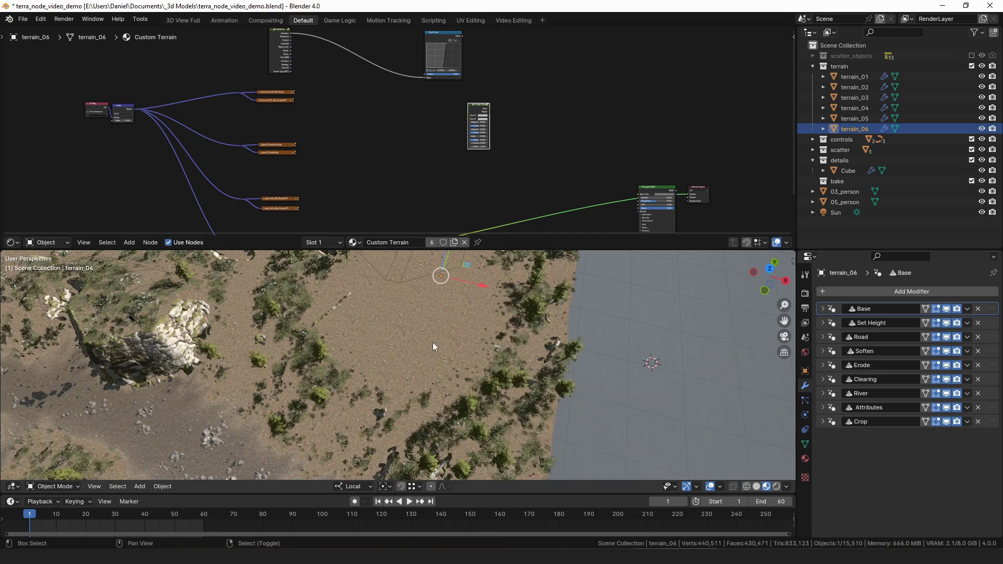
{"action": "middle_click_drag", "start_coordinate": [433, 343], "coordinate": [441, 322], "text": "shift"}
{"action": "left_click", "coordinate": [282, 93], "text": "ctrl+shift"}
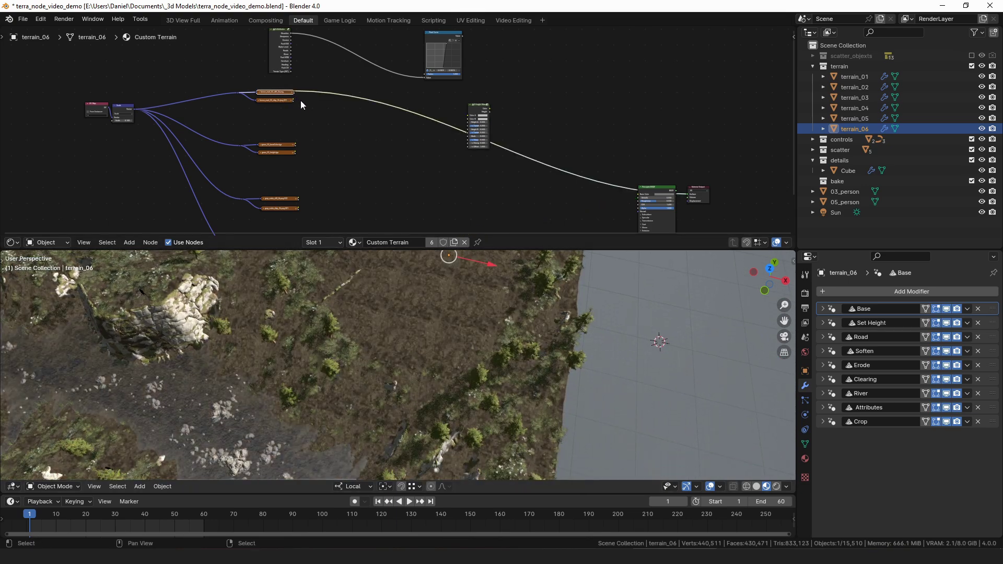
Connect the brown mud diffuse texture to the Height Mixer's Color A and its displacement texture to Height A.
{"action": "scroll", "coordinate": [314, 118], "scroll_direction": "up", "scroll_amount": 2}
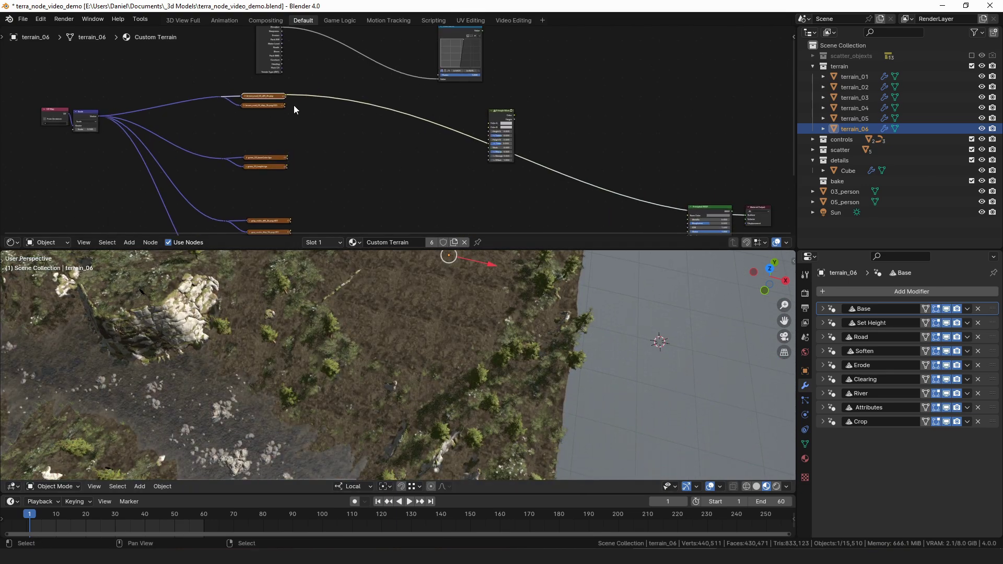
{"action": "left_click_drag", "start_coordinate": [285, 94], "coordinate": [489, 124]}
{"action": "scroll", "coordinate": [314, 112], "scroll_direction": "up", "scroll_amount": 2}
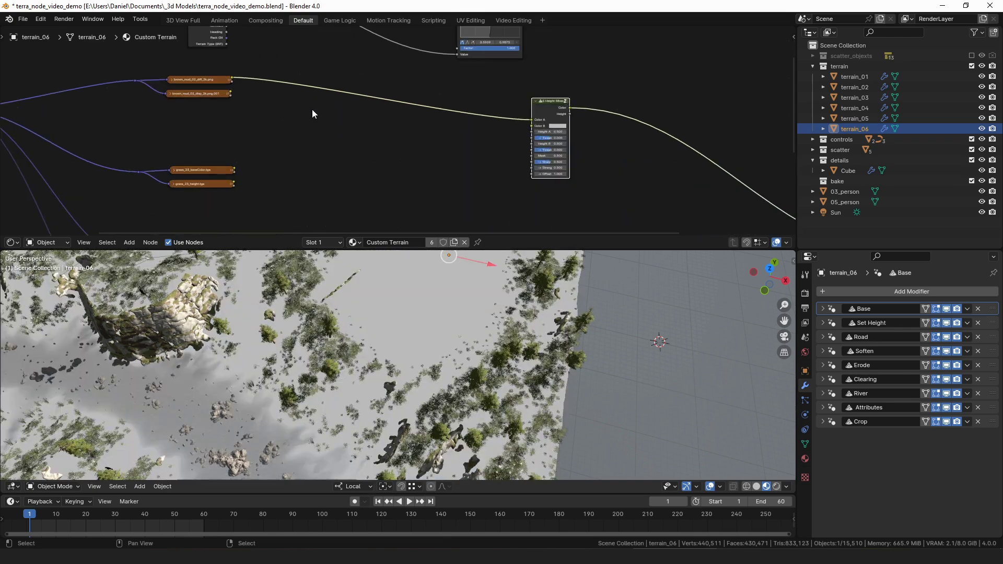
{"action": "mouse_move", "coordinate": [231, 94]}
{"action": "left_mouse_down"}
{"action": "mouse_move", "coordinate": [379, 104]}
{"action": "mouse_move", "coordinate": [523, 144]}
{"action": "mouse_move", "coordinate": [533, 130]}
{"action": "left_mouse_up"}
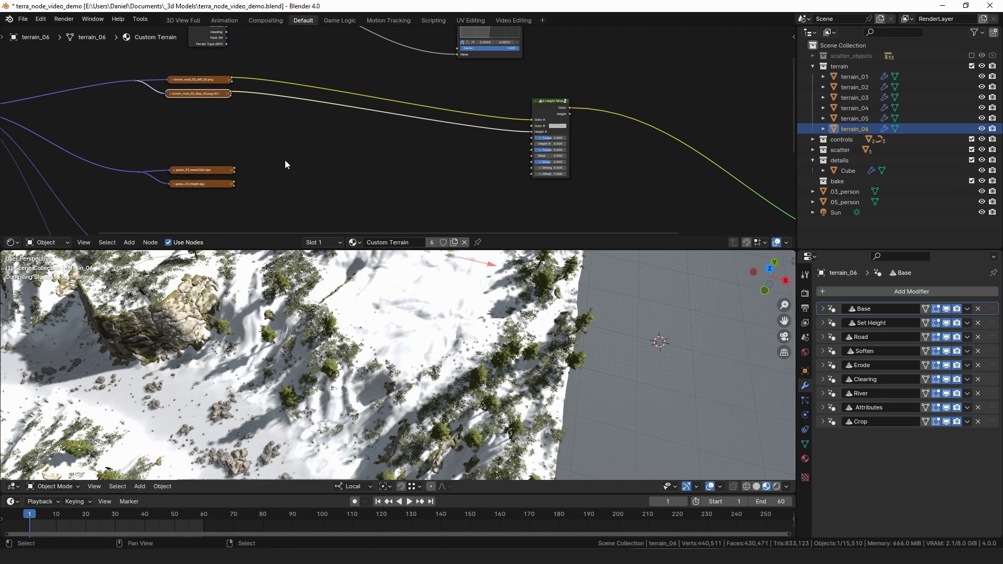
Connect the grass base color texture to the Height Mixer's Color B and the grass height texture to Height B.
{"action": "left_click", "coordinate": [211, 172]}
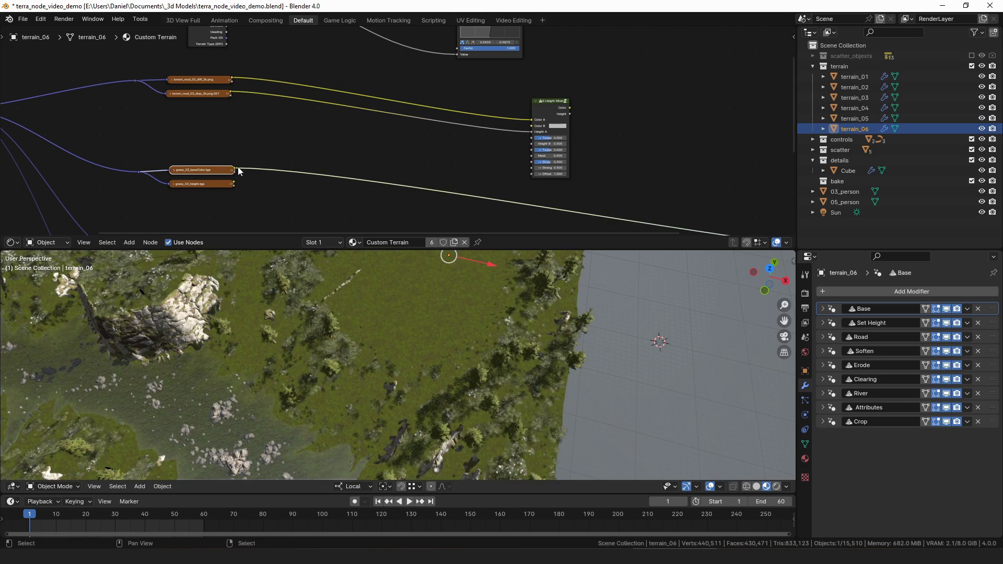
{"action": "left_click_drag", "start_coordinate": [233, 170], "coordinate": [530, 126]}
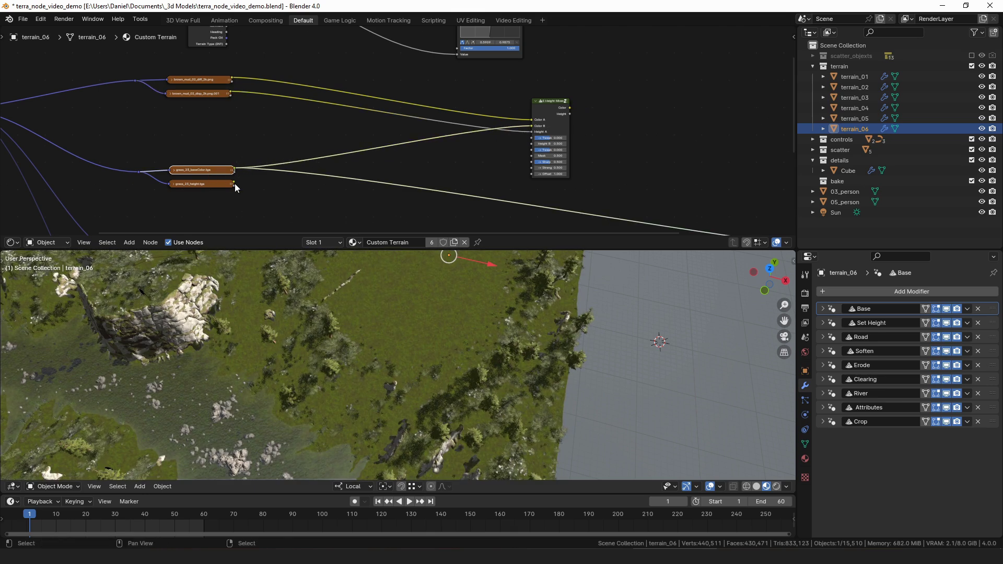
{"action": "left_click_drag", "start_coordinate": [234, 184], "coordinate": [532, 144]}
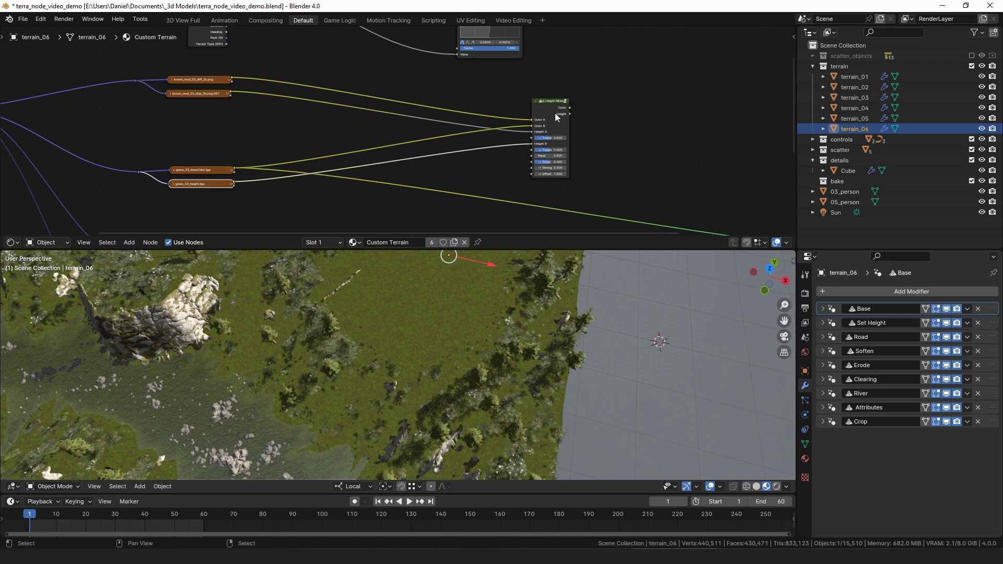
Preview the Height Mixer's Color output on the terrain and inspect the blend across a wider area.
{"action": "left_click", "coordinate": [555, 111], "text": "ctrl+shift"}
{"action": "scroll", "coordinate": [564, 128], "scroll_direction": "up", "scroll_amount": 8}
{"action": "mouse_move", "coordinate": [564, 128]}
{"action": "middle_mouse_down"}
{"action": "mouse_move", "coordinate": [471, 97]}
{"action": "mouse_move", "coordinate": [465, 105]}
{"action": "middle_mouse_up"}
{"action": "scroll", "coordinate": [418, 125], "scroll_direction": "down", "scroll_amount": 4}
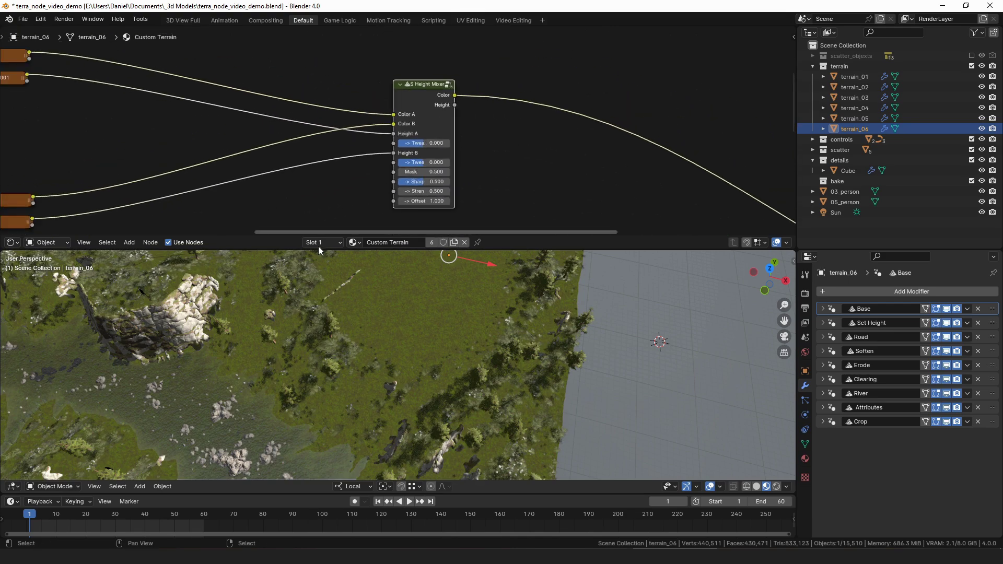
{"action": "scroll", "coordinate": [343, 359], "scroll_direction": "down", "scroll_amount": 5}
{"action": "scroll", "coordinate": [346, 359], "scroll_direction": "up", "scroll_amount": 5}
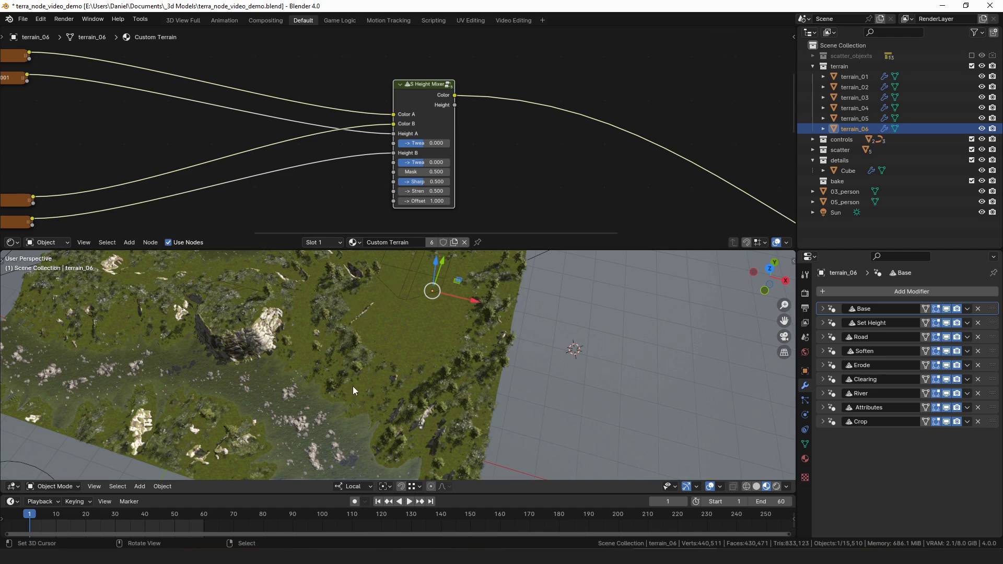
Drive the Height Mixer's Mask with the Steepness attribute and preview the mixer's output on the terrain.
{"action": "middle_click_drag", "start_coordinate": [369, 132], "coordinate": [443, 175]}
{"action": "scroll", "coordinate": [447, 170], "scroll_direction": "down", "scroll_amount": 7}
{"action": "middle_click_drag", "start_coordinate": [345, 98], "coordinate": [356, 126]}
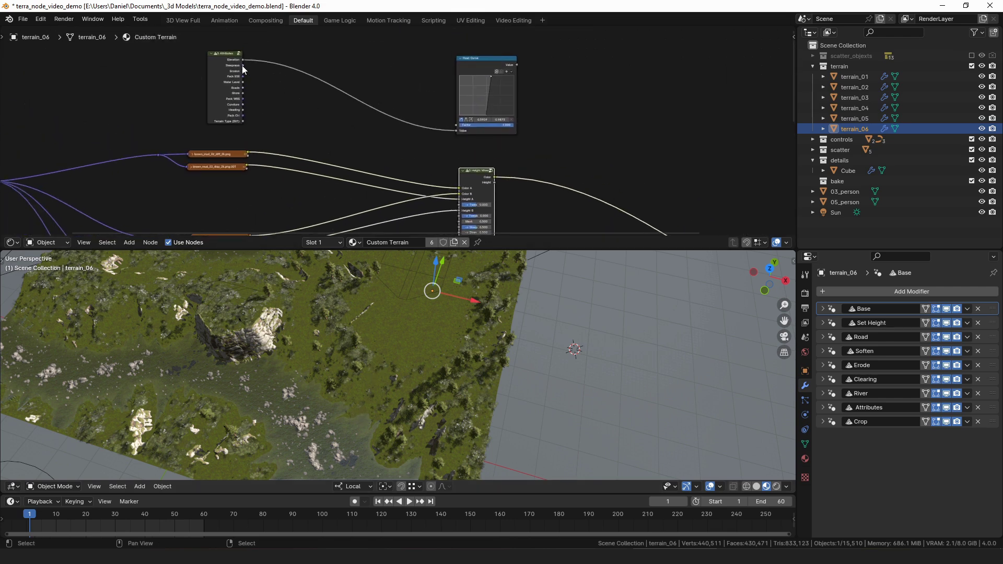
{"action": "mouse_move", "coordinate": [242, 64]}
{"action": "left_mouse_down"}
{"action": "mouse_move", "coordinate": [280, 83]}
{"action": "mouse_move", "coordinate": [385, 179]}
{"action": "mouse_move", "coordinate": [459, 221]}
{"action": "left_mouse_up"}
{"action": "scroll", "coordinate": [522, 139], "scroll_direction": "up", "scroll_amount": 1}
{"action": "left_click", "coordinate": [522, 138], "text": "ctrl+shift"}
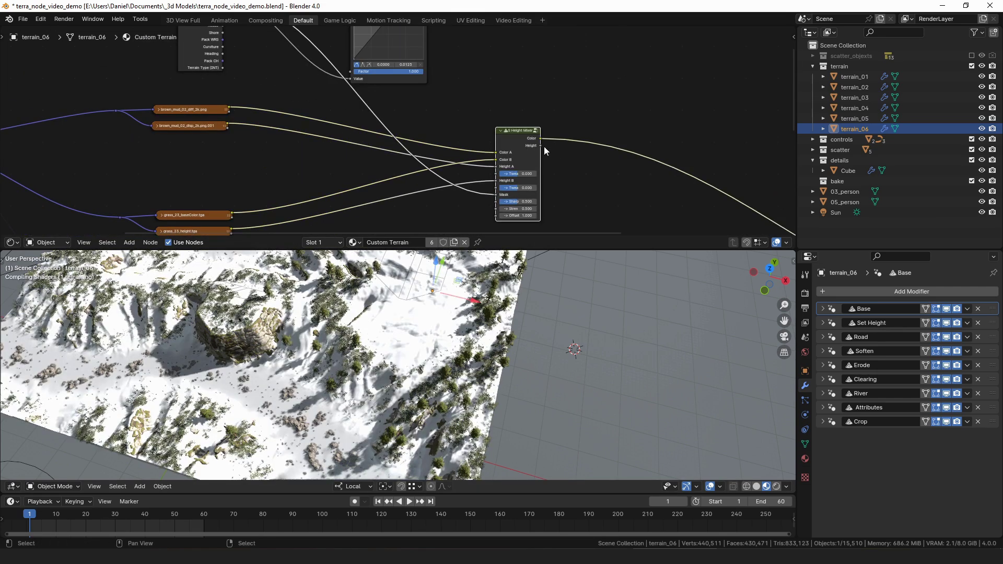
Detach the grass base color from the Height Mixer's Color B and set Color B to a solid blue.
{"action": "scroll", "coordinate": [456, 134], "scroll_direction": "up", "scroll_amount": 2}
{"action": "left_click_drag", "start_coordinate": [443, 130], "coordinate": [441, 131]}
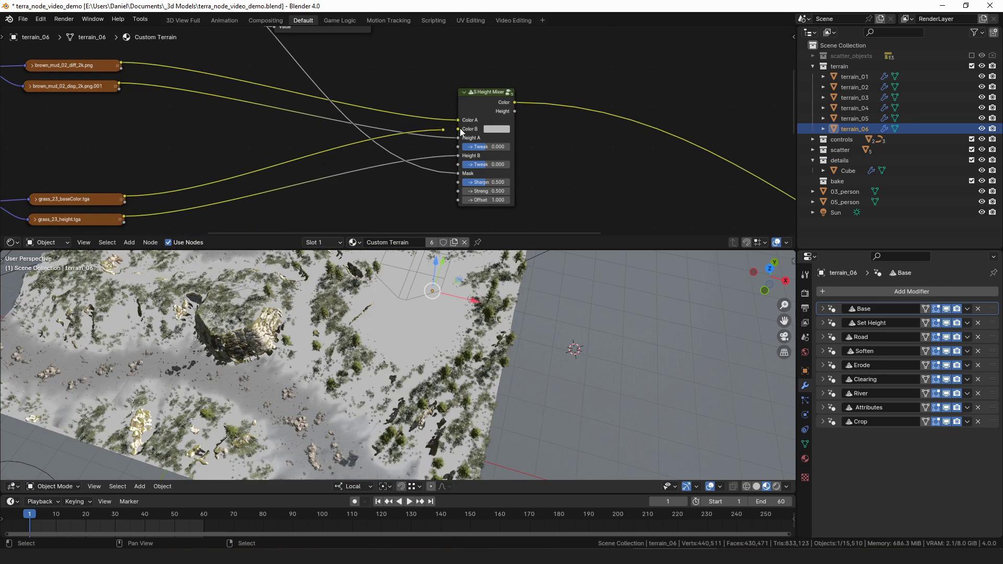
{"action": "left_click", "coordinate": [495, 130]}
{"action": "left_click", "coordinate": [540, 142]}
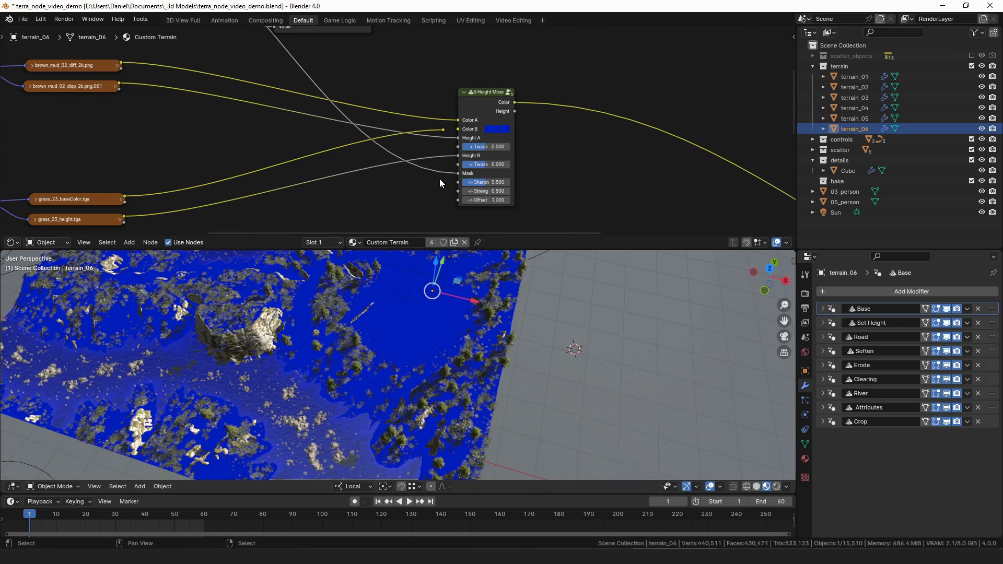
Tune the Height Mixer to a Sharpness of about 0.108, a Strength of -0.5 and an Offset of -0.4.
{"action": "middle_click_drag", "start_coordinate": [463, 177], "coordinate": [418, 133]}
{"action": "scroll", "coordinate": [419, 135], "scroll_direction": "up", "scroll_amount": 5}
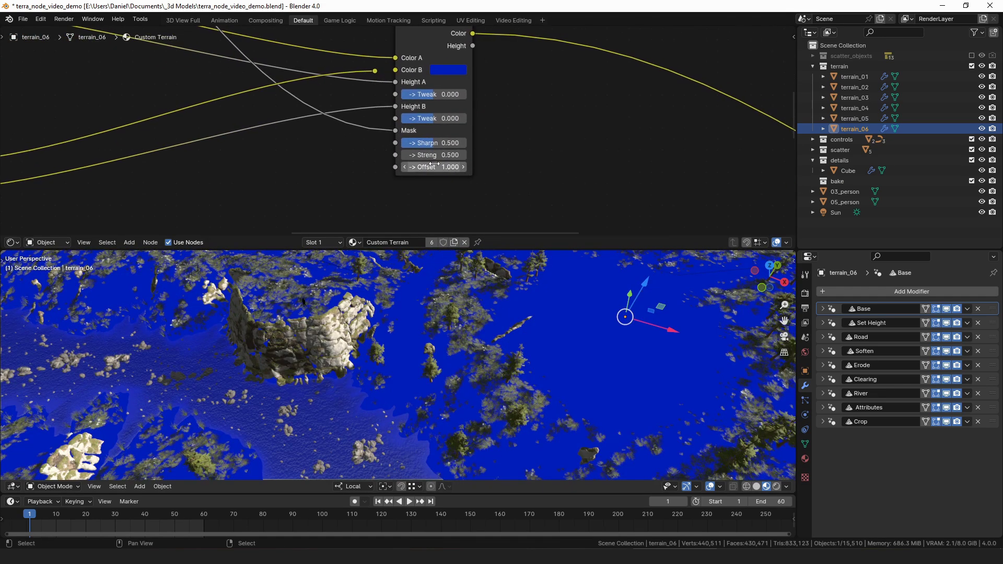
{"action": "scroll", "coordinate": [433, 165], "scroll_direction": "up", "scroll_amount": 2}
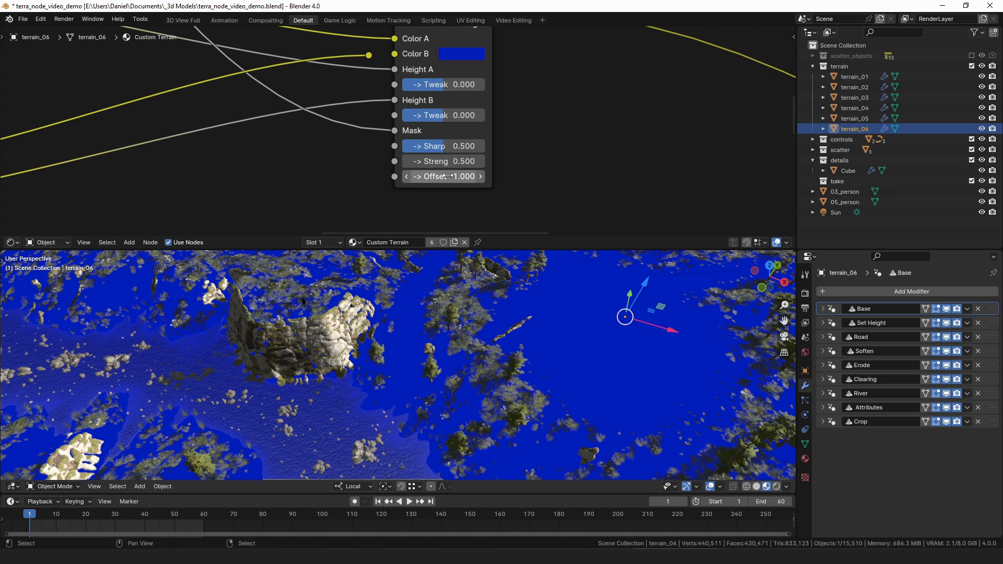
{"action": "left_click", "coordinate": [439, 176]}
{"action": "type", "text": "0"}
{"action": "key", "text": "Return"}
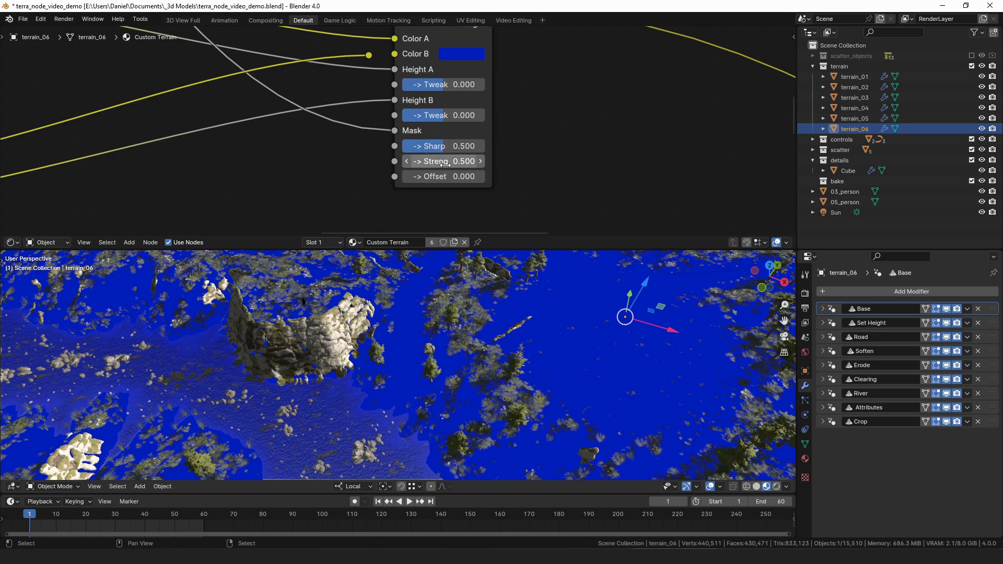
{"action": "mouse_move", "coordinate": [444, 146]}
{"action": "left_mouse_down"}
{"action": "mouse_move", "coordinate": [429, 146]}
{"action": "mouse_move", "coordinate": [453, 147]}
{"action": "mouse_move", "coordinate": [426, 162]}
{"action": "mouse_move", "coordinate": [452, 148]}
{"action": "mouse_move", "coordinate": [422, 149]}
{"action": "mouse_move", "coordinate": [459, 162]}
{"action": "mouse_move", "coordinate": [447, 152]}
{"action": "left_mouse_up"}
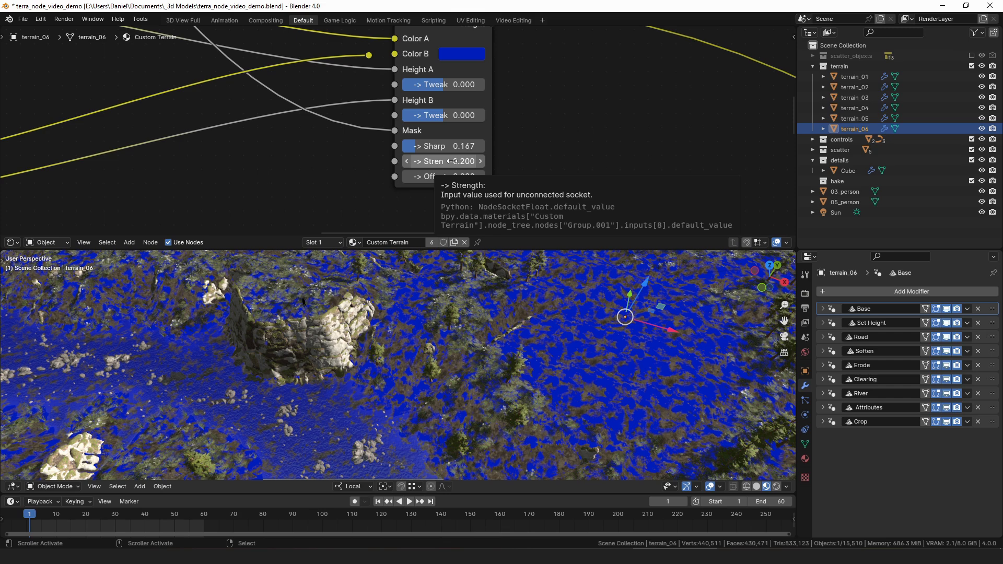
{"action": "mouse_move", "coordinate": [444, 178]}
{"action": "left_mouse_down"}
{"action": "mouse_move", "coordinate": [485, 178]}
{"action": "mouse_move", "coordinate": [424, 178]}
{"action": "mouse_move", "coordinate": [442, 172]}
{"action": "left_mouse_up"}
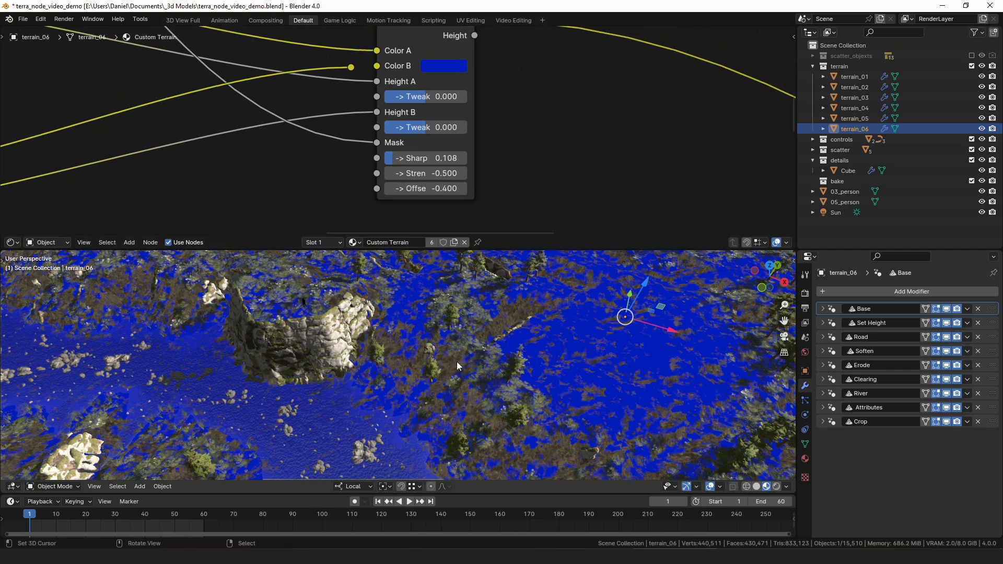
Inspect the steepness mask across the terrain and reconnect the grass base color to the Height Mixer's Color B.
{"action": "scroll", "coordinate": [530, 352], "scroll_direction": "down", "scroll_amount": 3}
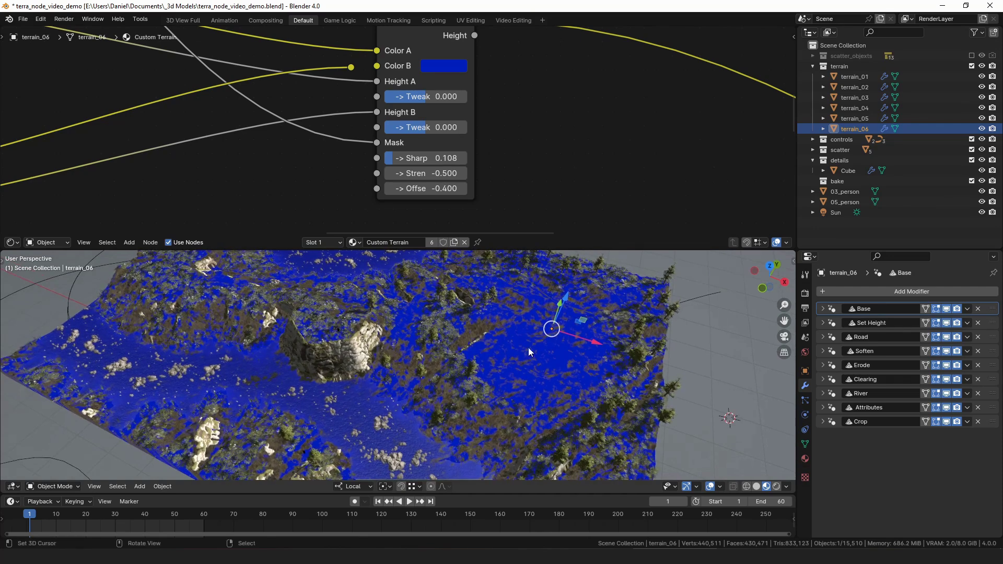
{"action": "middle_click_drag", "start_coordinate": [515, 348], "coordinate": [489, 316]}
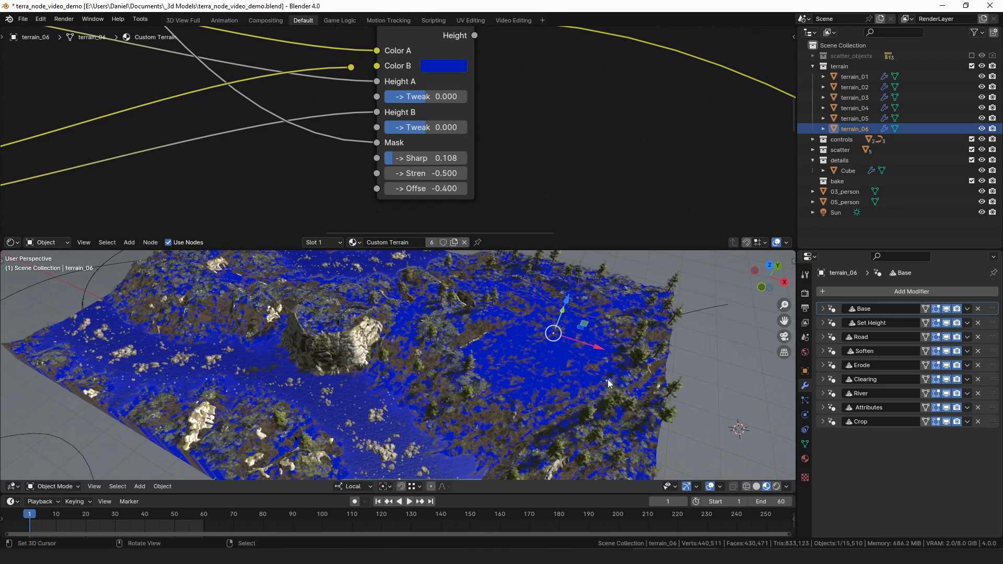
{"action": "scroll", "coordinate": [483, 364], "scroll_direction": "up", "scroll_amount": 5}
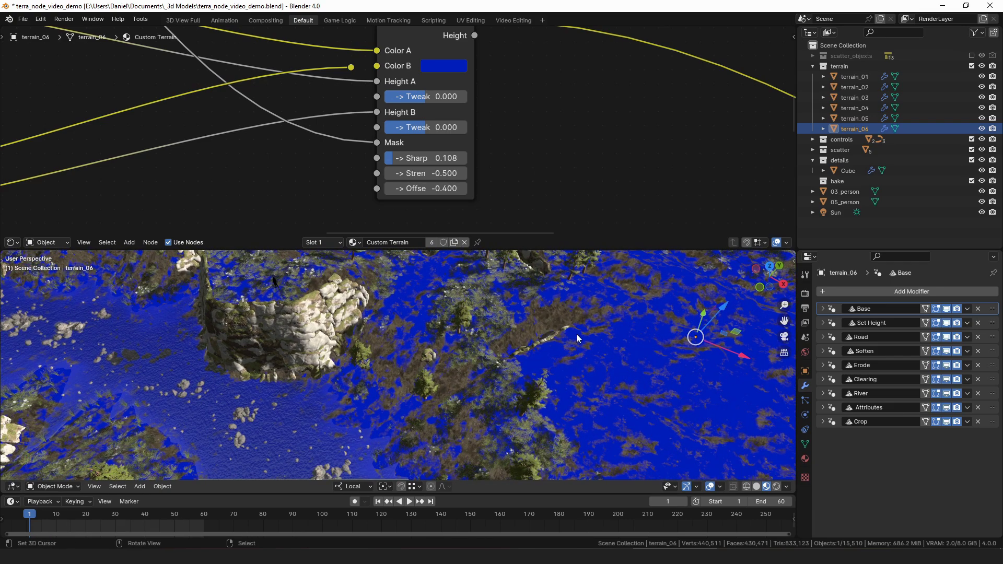
{"action": "scroll", "coordinate": [528, 347], "scroll_direction": "down", "scroll_amount": 2}
{"action": "scroll", "coordinate": [496, 372], "scroll_direction": "down", "scroll_amount": 3}
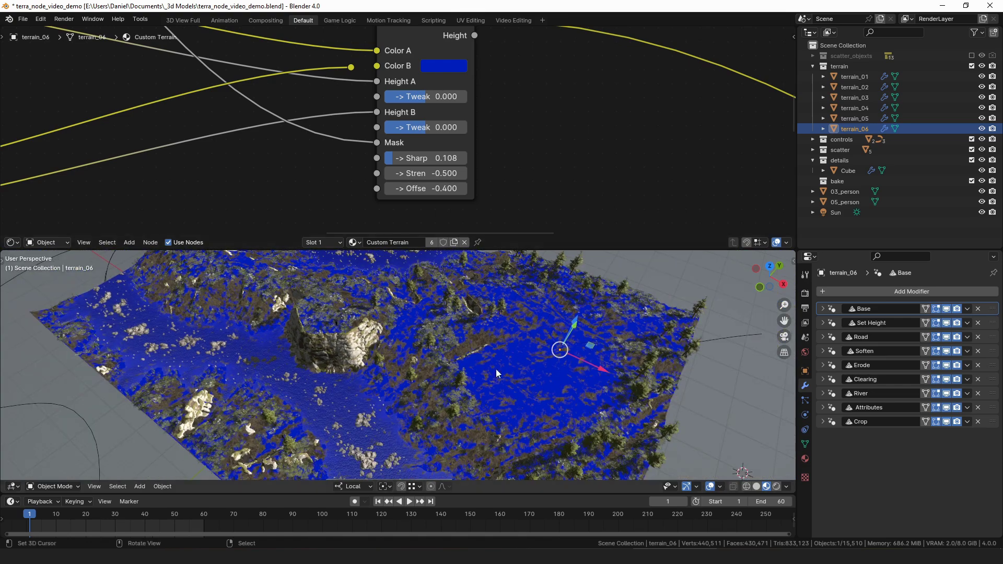
{"action": "middle_click_drag", "start_coordinate": [548, 64], "coordinate": [496, 158]}
{"action": "scroll", "coordinate": [496, 159], "scroll_direction": "down", "scroll_amount": 3}
{"action": "left_click_drag", "start_coordinate": [342, 162], "coordinate": [360, 160]}
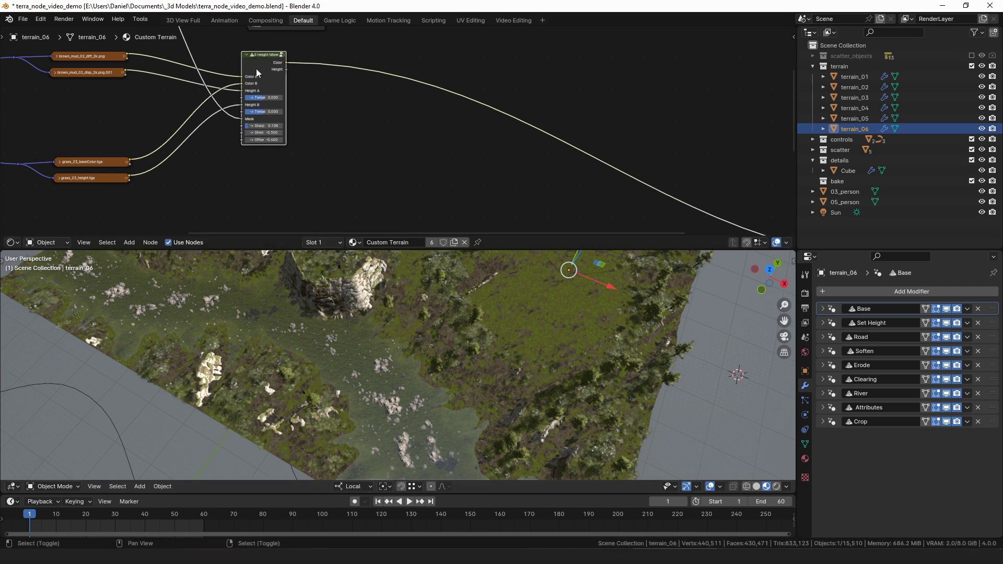
Insert a duplicate of the Height Mixer after the first one and delete the unused Float Curve node.
{"action": "key", "text": "shift+d"}
{"action": "left_click", "coordinate": [428, 83]}
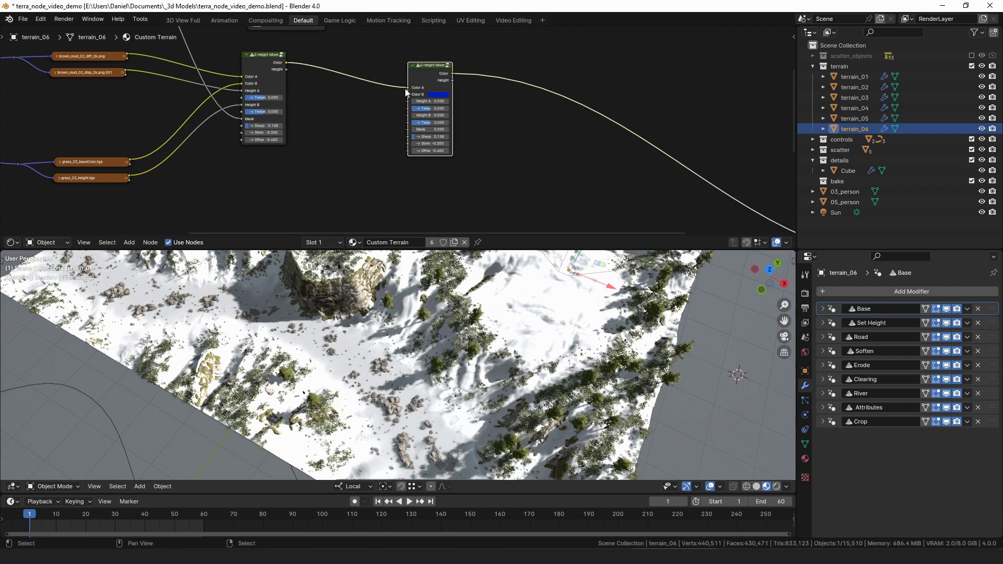
{"action": "scroll", "coordinate": [408, 91], "scroll_direction": "down", "scroll_amount": 5}
{"action": "middle_click_drag", "start_coordinate": [408, 91], "coordinate": [446, 159]}
{"action": "left_click", "coordinate": [347, 55]}
{"action": "key", "text": "x"}
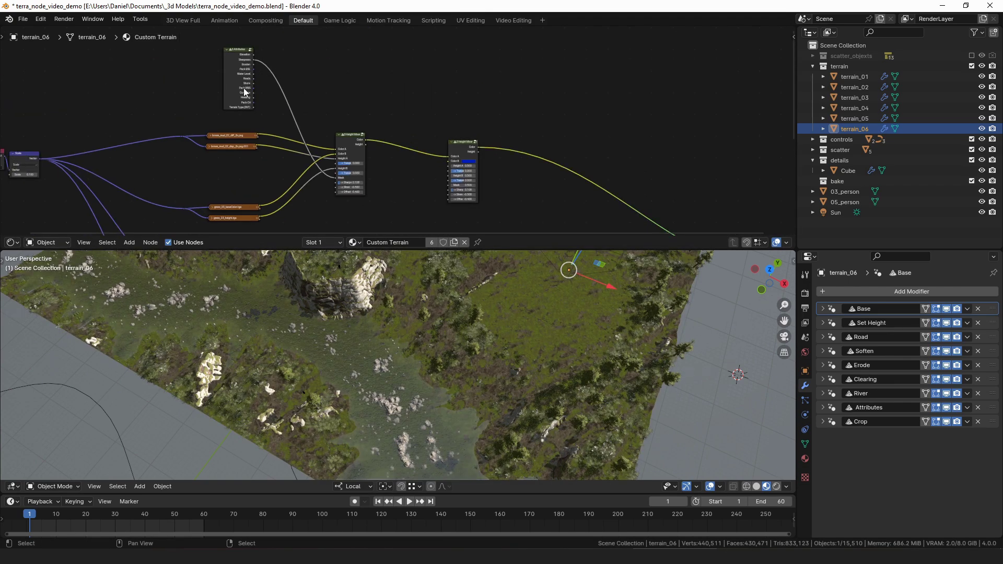
Connect the Water Level attribute to the second Height Mixer's Mask.
{"action": "scroll", "coordinate": [207, 75], "scroll_direction": "up", "scroll_amount": 4}
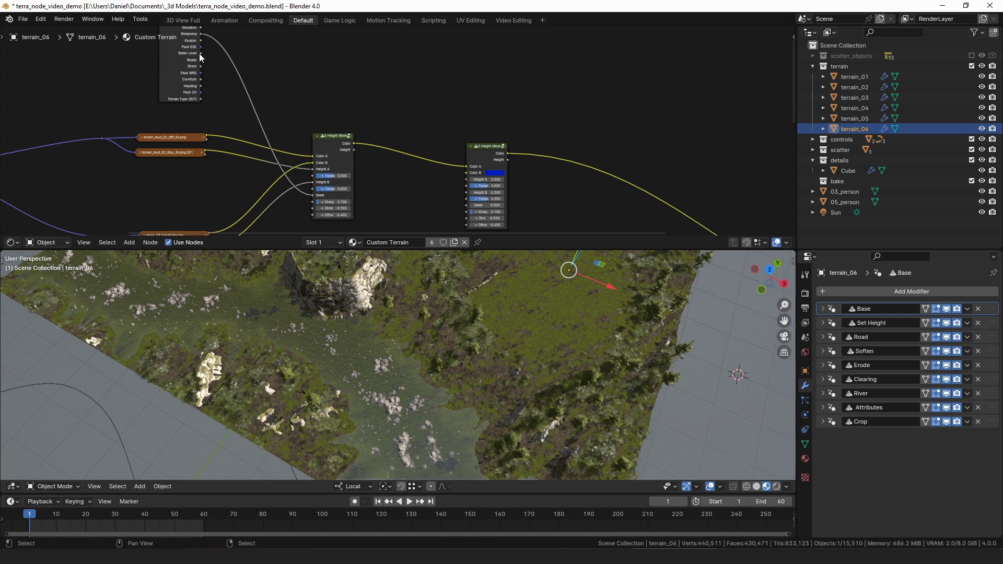
{"action": "left_click_drag", "start_coordinate": [200, 54], "coordinate": [468, 206]}
{"action": "scroll", "coordinate": [457, 165], "scroll_direction": "up", "scroll_amount": 1}
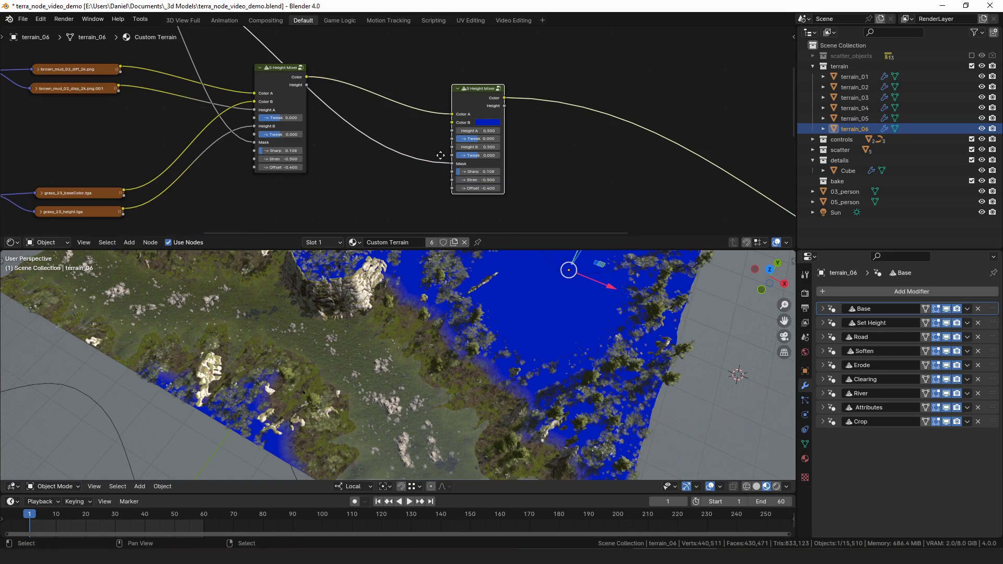
Try to invert the Water Level attribute with a Subtract node that subtracts it from 1.
{"action": "middle_click_drag", "start_coordinate": [440, 155], "coordinate": [466, 182]}
{"action": "scroll", "coordinate": [368, 113], "scroll_direction": "down", "scroll_amount": 3}
{"action": "middle_click_drag", "start_coordinate": [215, 38], "coordinate": [233, 73]}
{"action": "left_click_drag", "start_coordinate": [206, 49], "coordinate": [374, 72]}
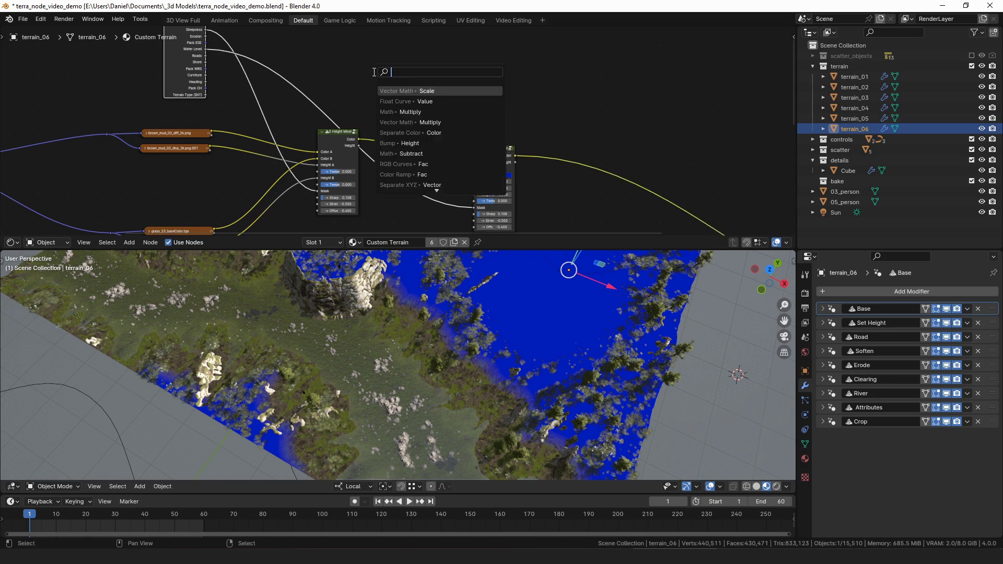
{"action": "type", "text": "sub"}
{"action": "key", "text": "Return"}
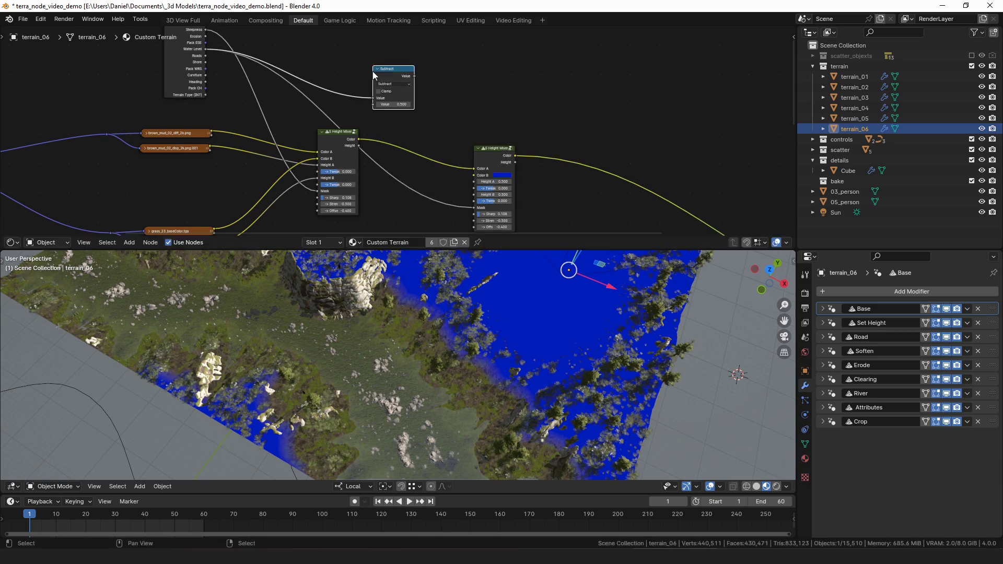
{"action": "left_click_drag", "start_coordinate": [366, 103], "coordinate": [374, 104]}
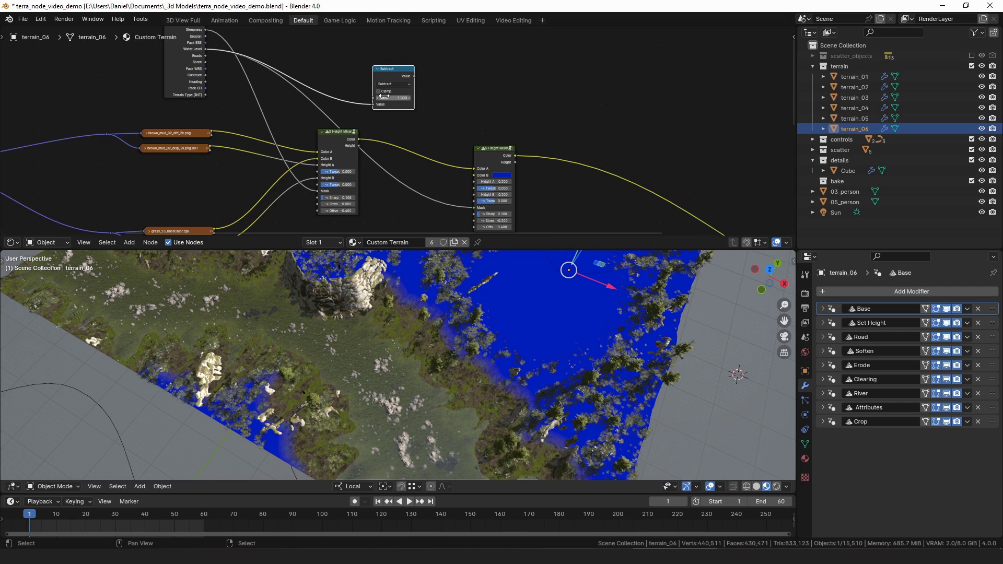
Raise the second Height Mixer's Strength to a positive value to flip its water mask.
{"action": "middle_click_drag", "start_coordinate": [487, 201], "coordinate": [480, 152]}
{"action": "scroll", "coordinate": [504, 183], "scroll_direction": "up", "scroll_amount": 3}
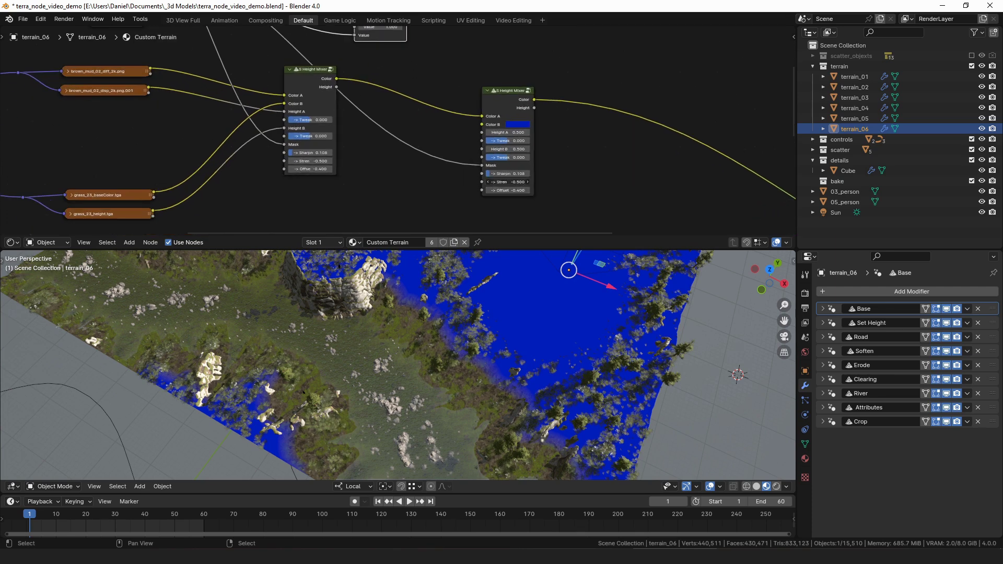
{"action": "left_click_drag", "start_coordinate": [505, 182], "coordinate": [532, 181]}
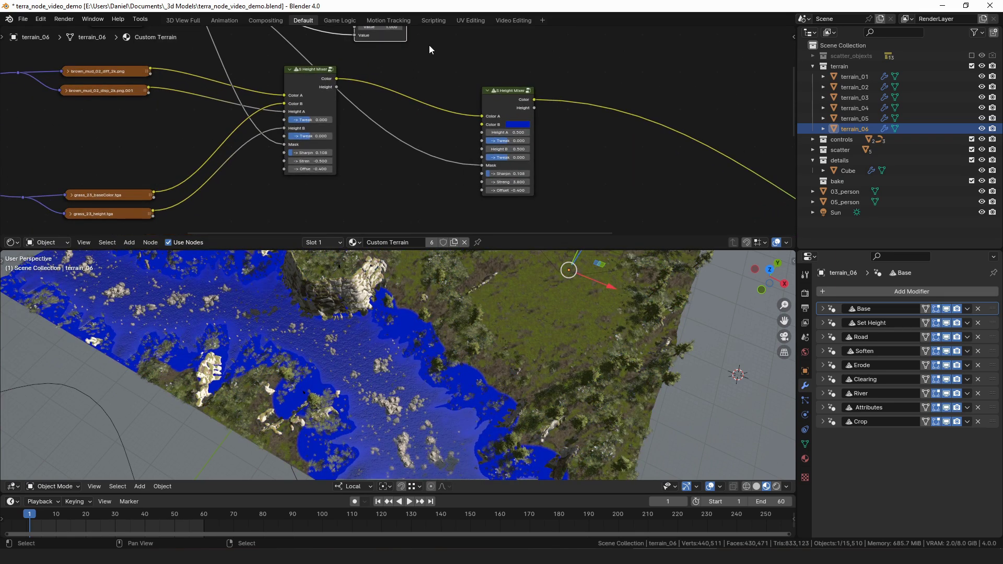
Remove the Subtract node from the Water Level attribute.
{"action": "middle_click_drag", "start_coordinate": [430, 46], "coordinate": [436, 76]}
{"action": "middle_click_drag", "start_coordinate": [391, 30], "coordinate": [398, 69]}
{"action": "left_click", "coordinate": [397, 52]}
{"action": "left_click", "coordinate": [396, 66]}
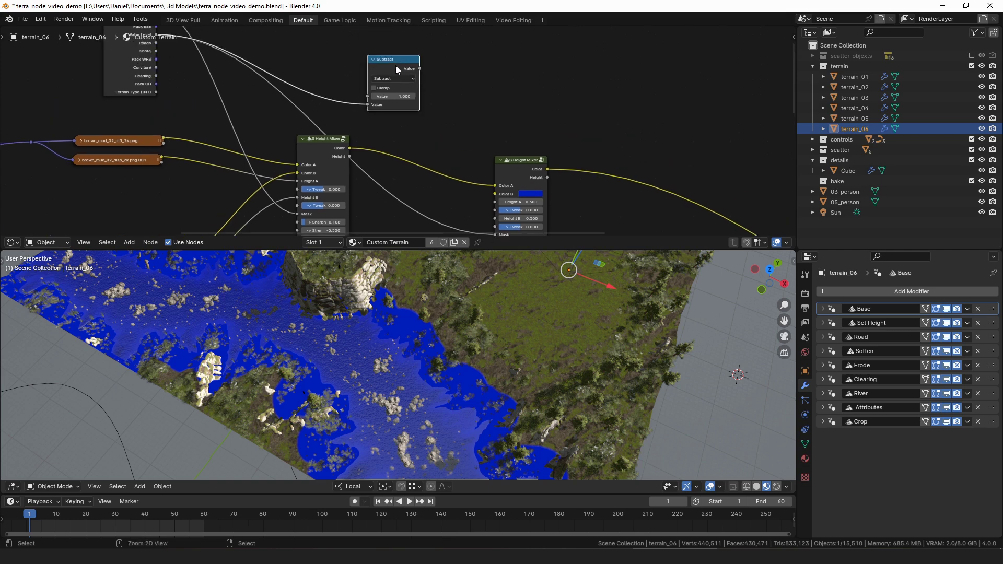
{"action": "key", "text": "ctrl+x"}
Set the second Height Mixer's Strength to 1.7.
{"action": "middle_click_drag", "start_coordinate": [489, 219], "coordinate": [418, 128]}
{"action": "scroll", "coordinate": [418, 128], "scroll_direction": "up", "scroll_amount": 5}
{"action": "left_click_drag", "start_coordinate": [481, 176], "coordinate": [471, 176]}
Move the rocky trail texture pair up between the grass and gray rocks texture pairs.
{"action": "scroll", "coordinate": [399, 120], "scroll_direction": "down", "scroll_amount": 4}
{"action": "middle_click_drag", "start_coordinate": [251, 223], "coordinate": [303, 152]}
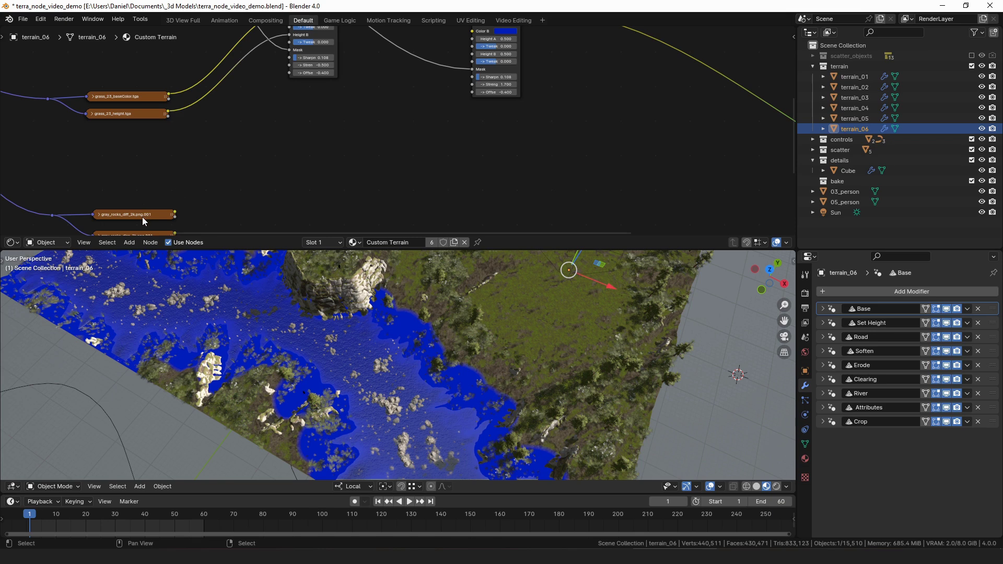
{"action": "middle_click_drag", "start_coordinate": [143, 217], "coordinate": [166, 266]}
{"action": "middle_click_drag", "start_coordinate": [264, 72], "coordinate": [318, 123]}
{"action": "scroll", "coordinate": [318, 125], "scroll_direction": "down", "scroll_amount": 6}
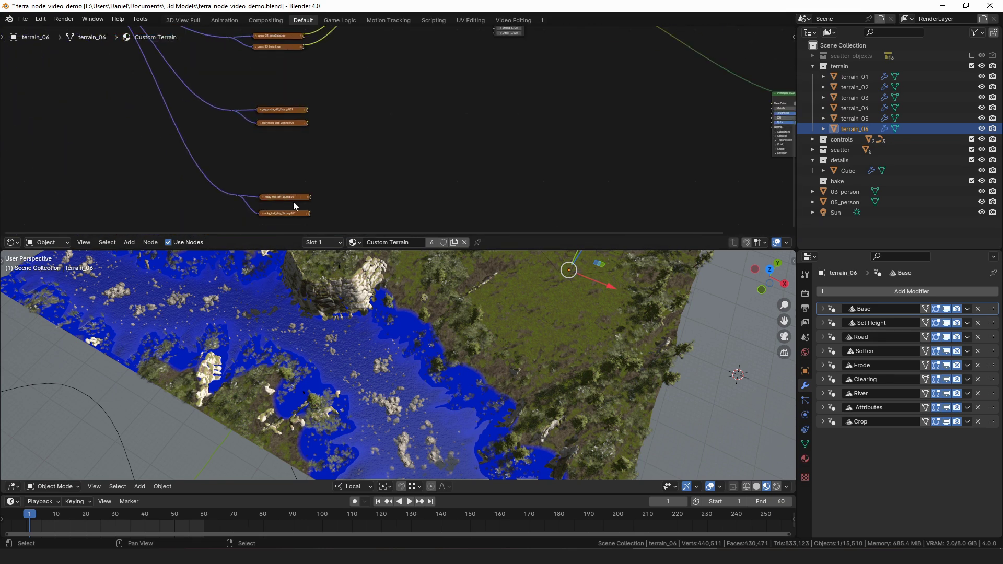
{"action": "left_click_drag", "start_coordinate": [332, 177], "coordinate": [221, 233]}
{"action": "key", "text": "g"}
{"action": "left_click", "coordinate": [256, 89]}
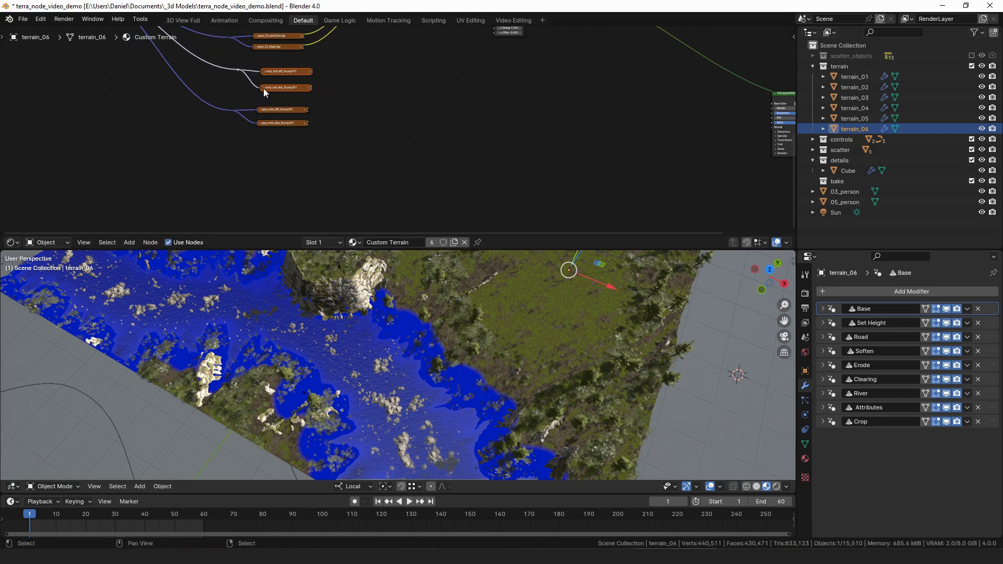
Connect the rocky trail diffuse and displacement textures to the second Height Mixer's Color B and Height B, and the first mixer's Height to Height A.
{"action": "middle_click_drag", "start_coordinate": [332, 82], "coordinate": [244, 174]}
{"action": "scroll", "coordinate": [241, 172], "scroll_direction": "up", "scroll_amount": 6}
{"action": "left_click", "coordinate": [220, 162]}
{"action": "left_click_drag", "start_coordinate": [206, 157], "coordinate": [520, 82]}
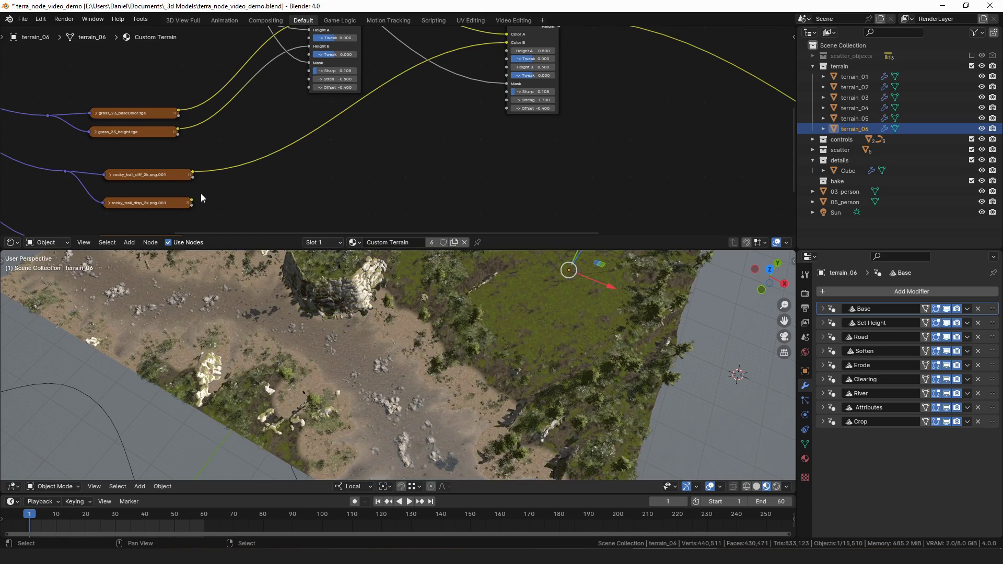
{"action": "left_click_drag", "start_coordinate": [192, 201], "coordinate": [506, 67]}
{"action": "middle_click_drag", "start_coordinate": [479, 61], "coordinate": [445, 120]}
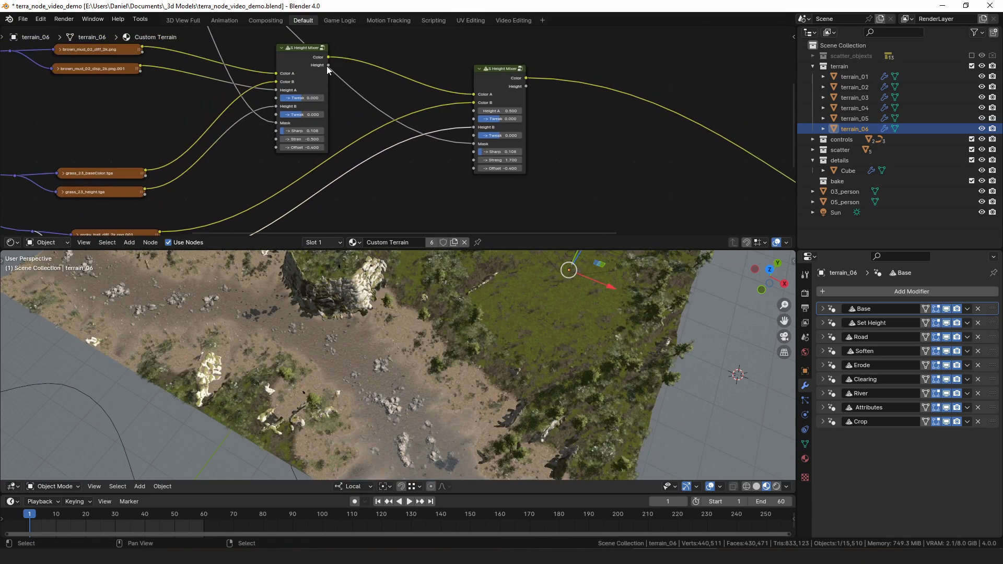
{"action": "left_click_drag", "start_coordinate": [327, 65], "coordinate": [474, 128]}
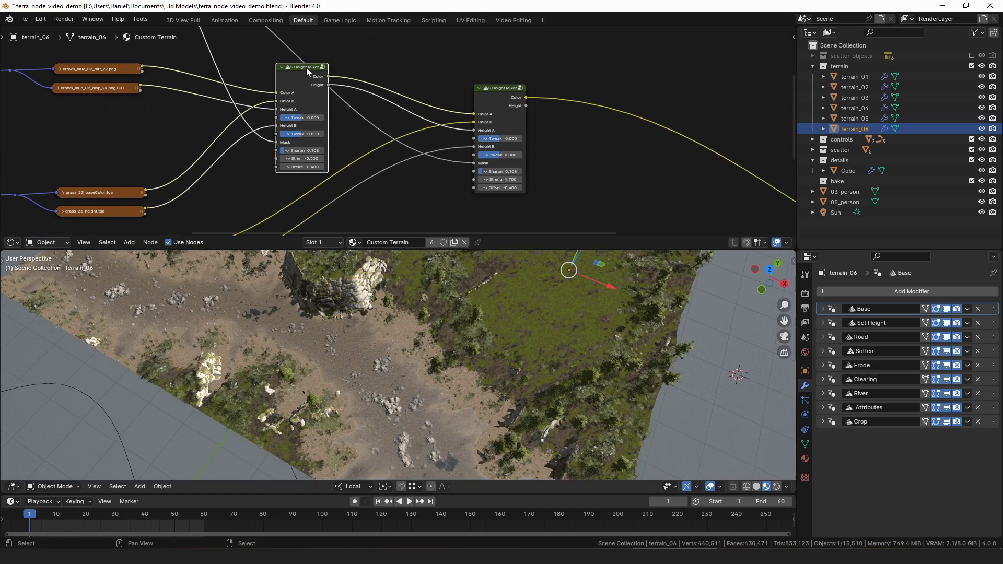
Preview the first Height Mixer's Height output on the terrain and try lowering its Height B Tweak to a strongly negative value.
{"action": "left_click", "coordinate": [307, 71], "text": "ctrl+shift"}
{"action": "left_click", "coordinate": [307, 72], "text": "ctrl+shift"}
{"action": "middle_click_drag", "start_coordinate": [476, 337], "coordinate": [417, 378], "text": "shift"}
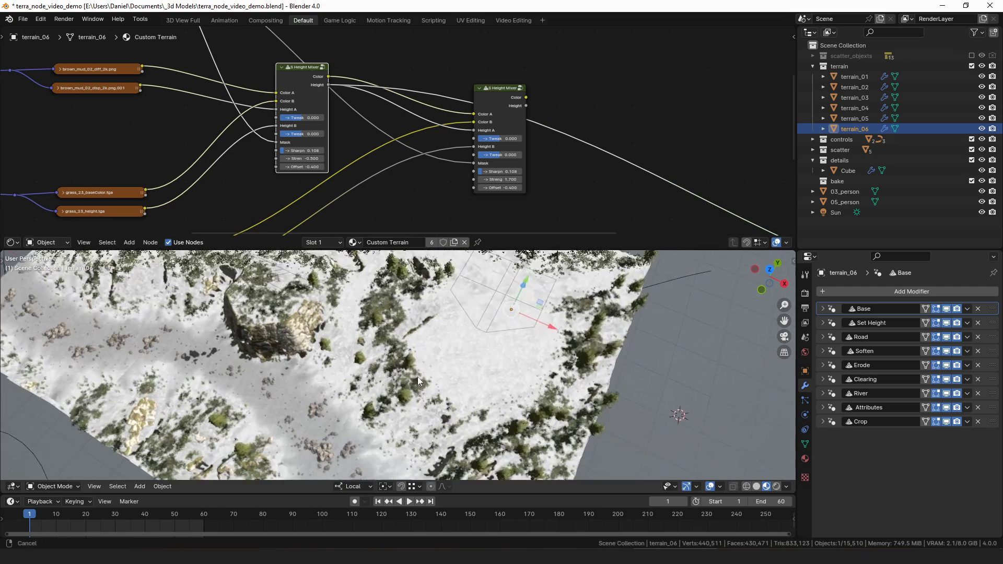
{"action": "scroll", "coordinate": [412, 383], "scroll_direction": "up", "scroll_amount": 3}
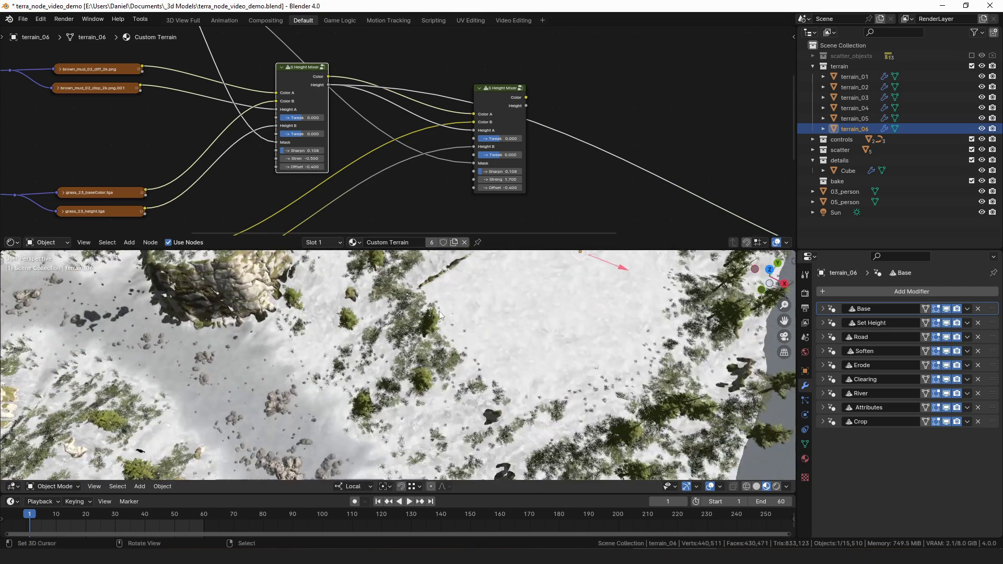
{"action": "middle_click_drag", "start_coordinate": [450, 375], "coordinate": [455, 365]}
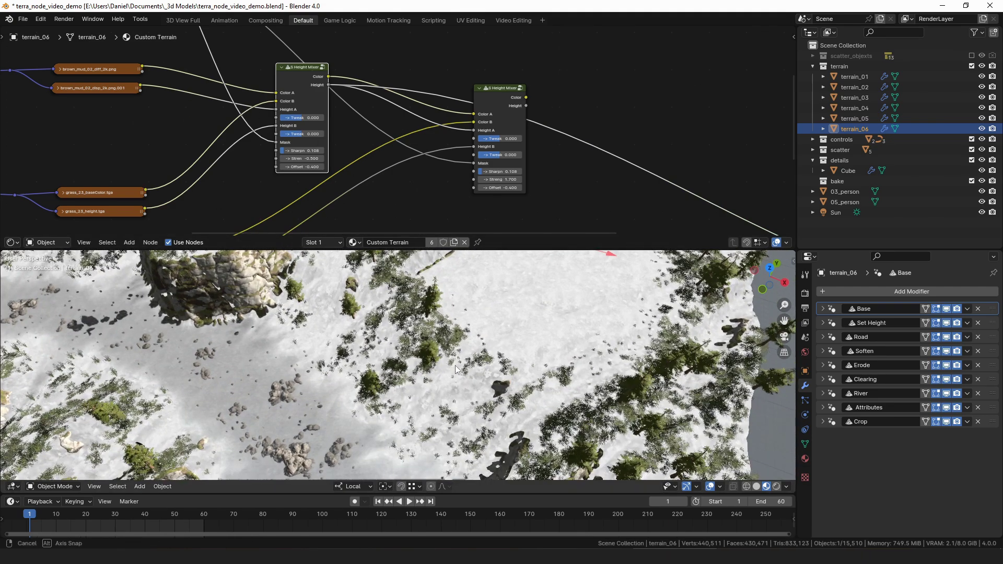
{"action": "scroll", "coordinate": [293, 125], "scroll_direction": "up", "scroll_amount": 2}
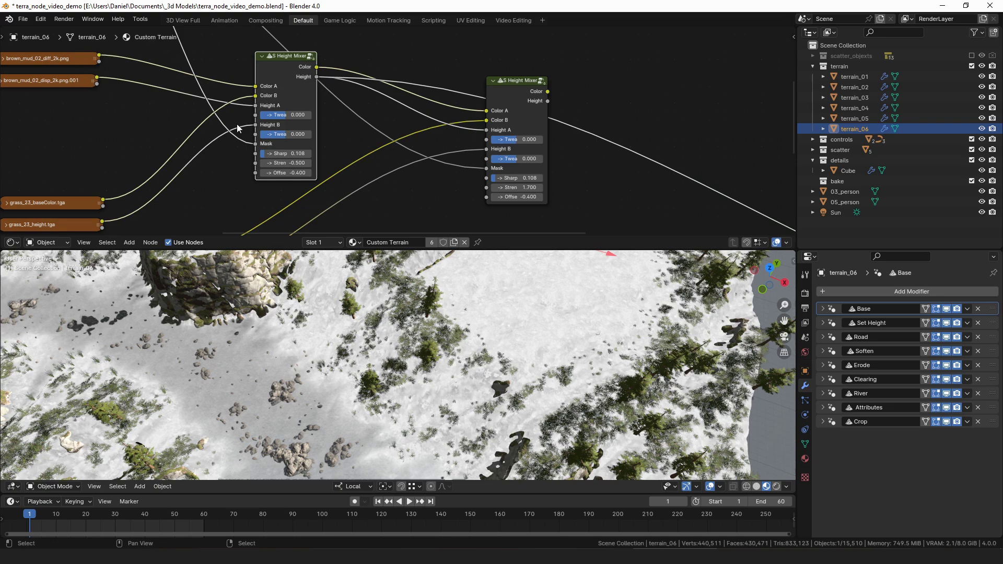
{"action": "left_click_drag", "start_coordinate": [281, 138], "coordinate": [226, 134]}
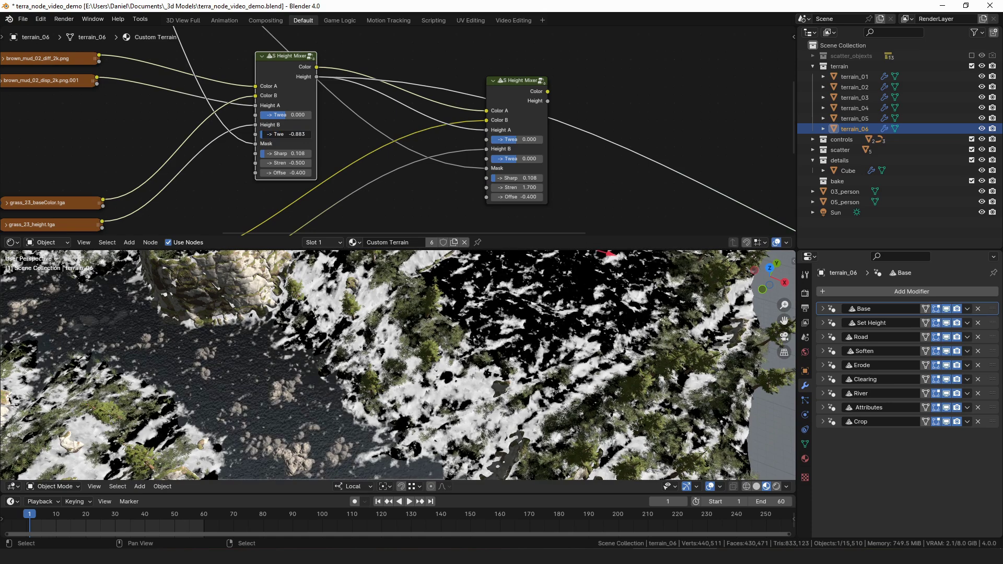
{"action": "right_click", "coordinate": [263, 133]}
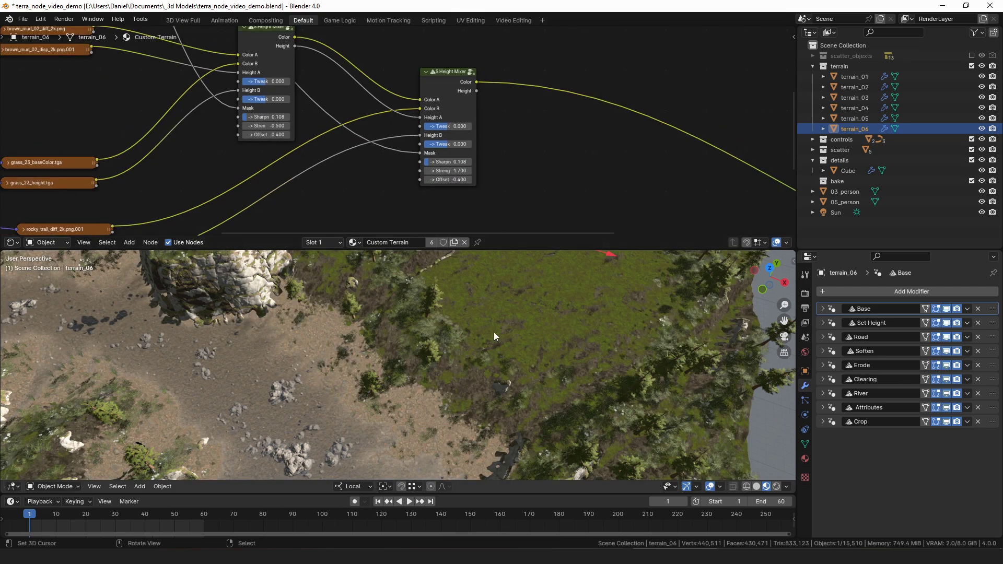
Tune the second Height Mixer to Sharpness 0.099, Strength 0.53 and Offset -0.47 for the transition along the riverbed.
{"action": "middle_click_drag", "start_coordinate": [493, 331], "coordinate": [504, 358]}
{"action": "scroll", "coordinate": [505, 358], "scroll_direction": "up", "scroll_amount": 3}
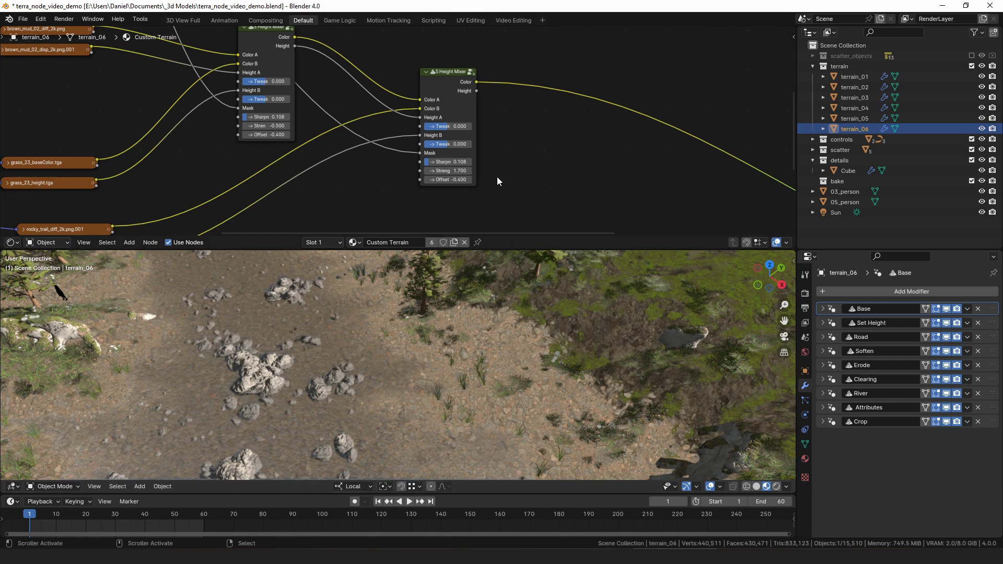
{"action": "middle_click_drag", "start_coordinate": [496, 176], "coordinate": [535, 144]}
{"action": "scroll", "coordinate": [488, 142], "scroll_direction": "up", "scroll_amount": 2}
{"action": "mouse_move", "coordinate": [499, 149]}
{"action": "left_mouse_down"}
{"action": "mouse_move", "coordinate": [471, 149]}
{"action": "mouse_move", "coordinate": [487, 149]}
{"action": "left_mouse_up"}
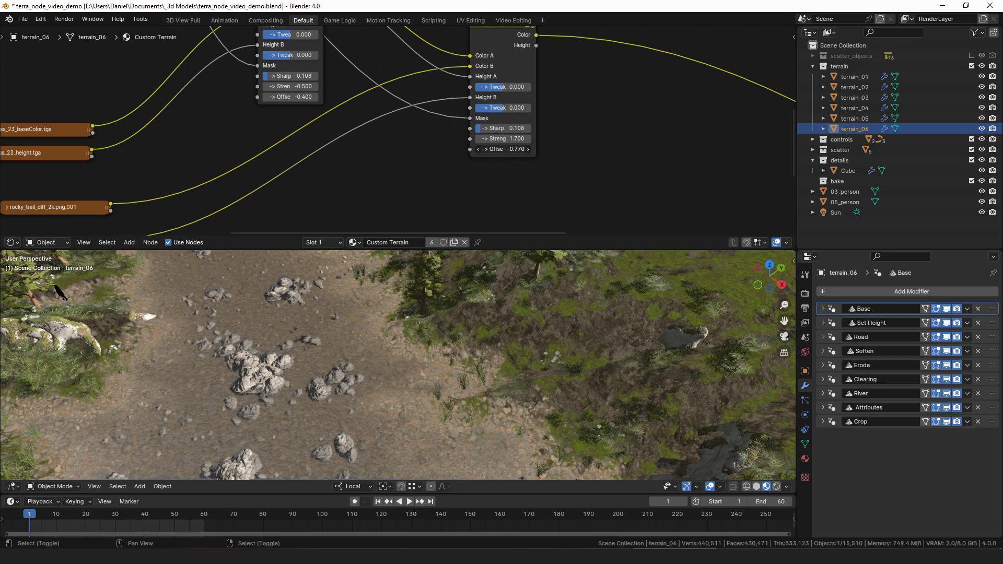
{"action": "scroll", "coordinate": [508, 139], "scroll_direction": "up", "scroll_amount": 2}
{"action": "left_click_drag", "start_coordinate": [524, 141], "coordinate": [563, 156], "text": "shift"}
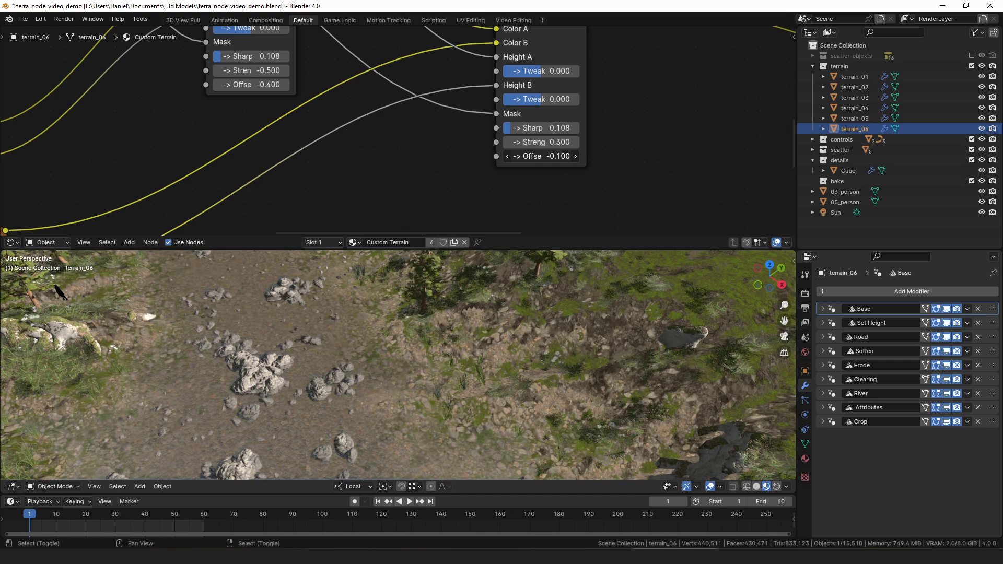
{"action": "left_click_drag", "start_coordinate": [547, 157], "coordinate": [541, 156]}
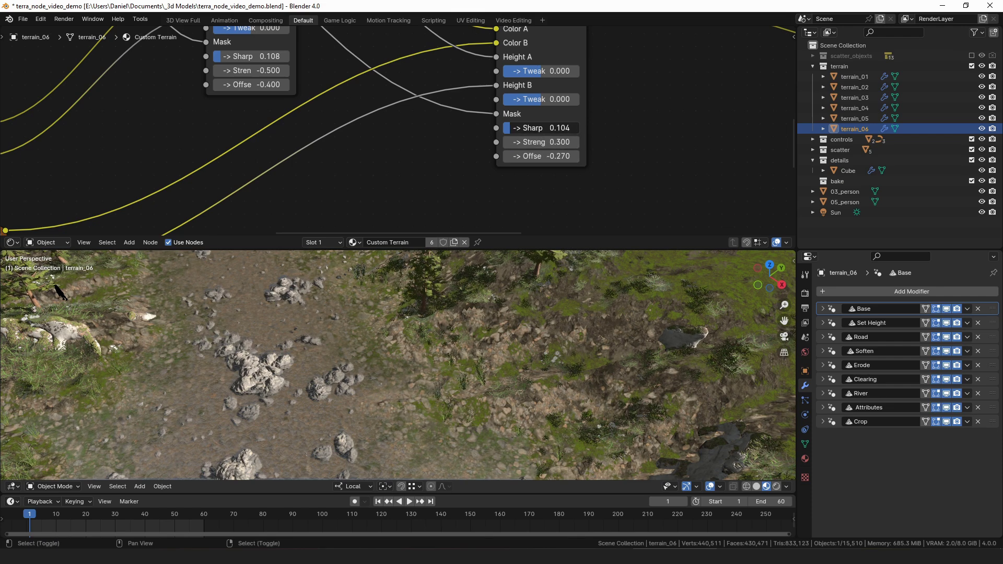
{"action": "mouse_move", "coordinate": [510, 128]}
{"action": "left_mouse_down"}
{"action": "mouse_move", "coordinate": [523, 142]}
{"action": "mouse_move", "coordinate": [514, 141]}
{"action": "left_mouse_up"}
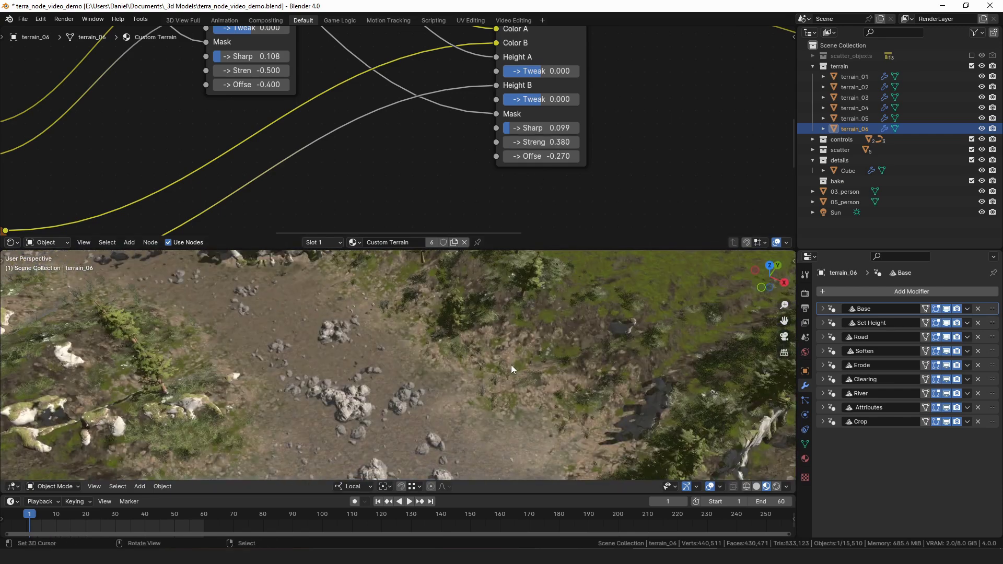
{"action": "left_click_drag", "start_coordinate": [551, 156], "coordinate": [544, 155], "text": "shift"}
{"action": "left_click_drag", "start_coordinate": [549, 143], "coordinate": [546, 157], "text": "shift"}
{"action": "scroll", "coordinate": [426, 383], "scroll_direction": "up", "scroll_amount": 3}
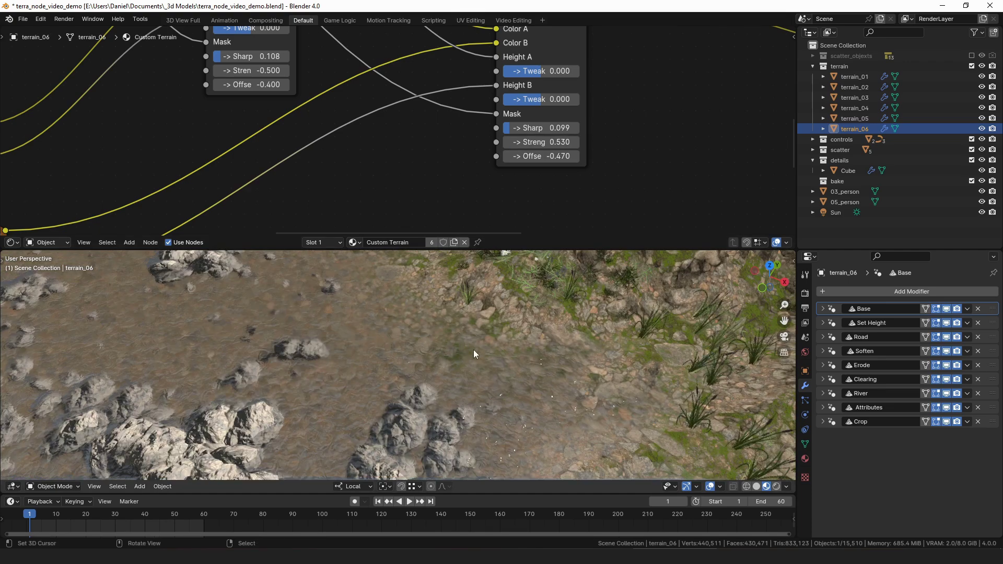
{"action": "mouse_move", "coordinate": [453, 353]}
{"action": "middle_mouse_down"}
{"action": "mouse_move", "coordinate": [459, 346]}
{"action": "mouse_move", "coordinate": [463, 361]}
{"action": "middle_mouse_up"}
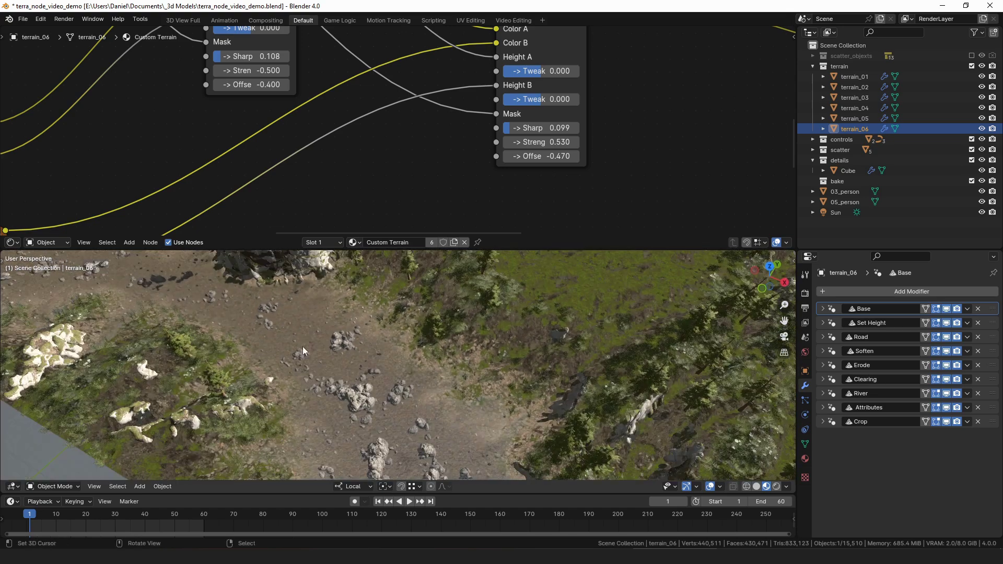
Duplicate the second Height Mixer and insert the copy between it and the Principled BSDF.
{"action": "scroll", "coordinate": [400, 375], "scroll_direction": "down", "scroll_amount": 2}
{"action": "mouse_move", "coordinate": [400, 375]}
{"action": "middle_mouse_down"}
{"action": "mouse_move", "coordinate": [414, 395]}
{"action": "mouse_move", "coordinate": [412, 377]}
{"action": "middle_mouse_up"}
{"action": "scroll", "coordinate": [590, 114], "scroll_direction": "down", "scroll_amount": 2}
{"action": "middle_click_drag", "start_coordinate": [558, 81], "coordinate": [524, 119]}
{"action": "left_click_drag", "start_coordinate": [461, 82], "coordinate": [433, 88]}
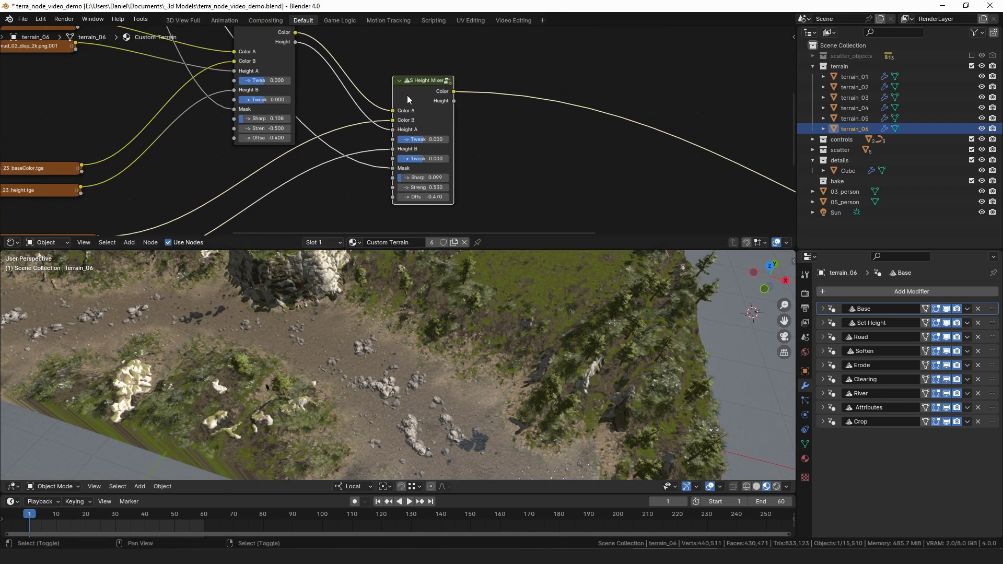
{"action": "key", "text": "shift+d"}
{"action": "left_click", "coordinate": [606, 108]}
Connect the gray rocks diffuse and displacement textures to the third Height Mixer's Color B and Height B, and the second mixer's Height to Height A.
{"action": "scroll", "coordinate": [606, 120], "scroll_direction": "down", "scroll_amount": 3}
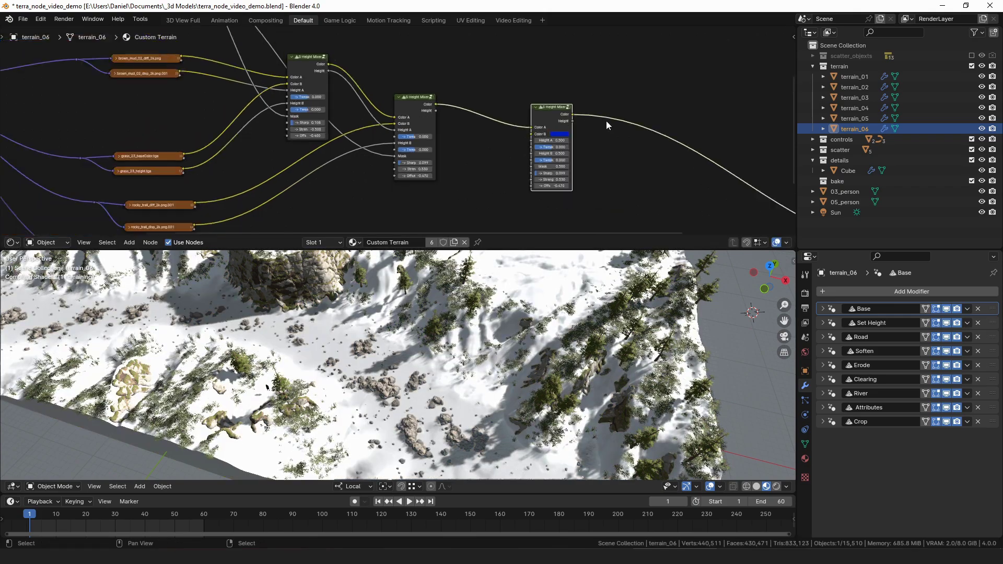
{"action": "middle_click_drag", "start_coordinate": [189, 211], "coordinate": [178, 197]}
{"action": "left_click_drag", "start_coordinate": [180, 197], "coordinate": [499, 83]}
{"action": "left_click_drag", "start_coordinate": [183, 214], "coordinate": [499, 101]}
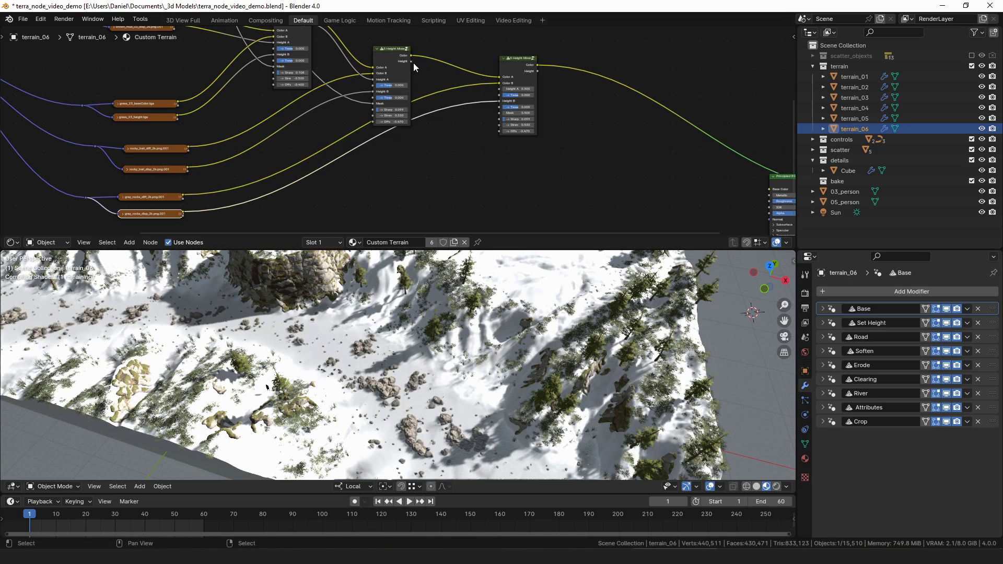
{"action": "left_click_drag", "start_coordinate": [412, 62], "coordinate": [474, 85]}
{"action": "scroll", "coordinate": [512, 112], "scroll_direction": "up", "scroll_amount": 3}
{"action": "scroll", "coordinate": [470, 125], "scroll_direction": "up", "scroll_amount": 4}
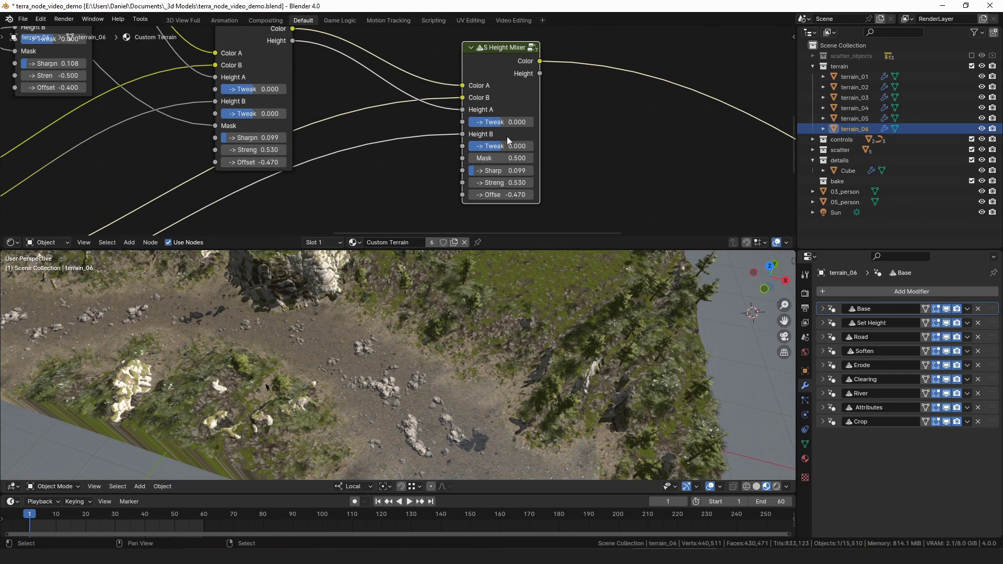
Connect the Water Level attribute to the third Height Mixer's Mask.
{"action": "middle_click_drag", "start_coordinate": [425, 102], "coordinate": [441, 141]}
{"action": "scroll", "coordinate": [392, 125], "scroll_direction": "down", "scroll_amount": 6}
{"action": "middle_click_drag", "start_coordinate": [283, 74], "coordinate": [311, 141]}
{"action": "middle_click_drag", "start_coordinate": [183, 63], "coordinate": [215, 116]}
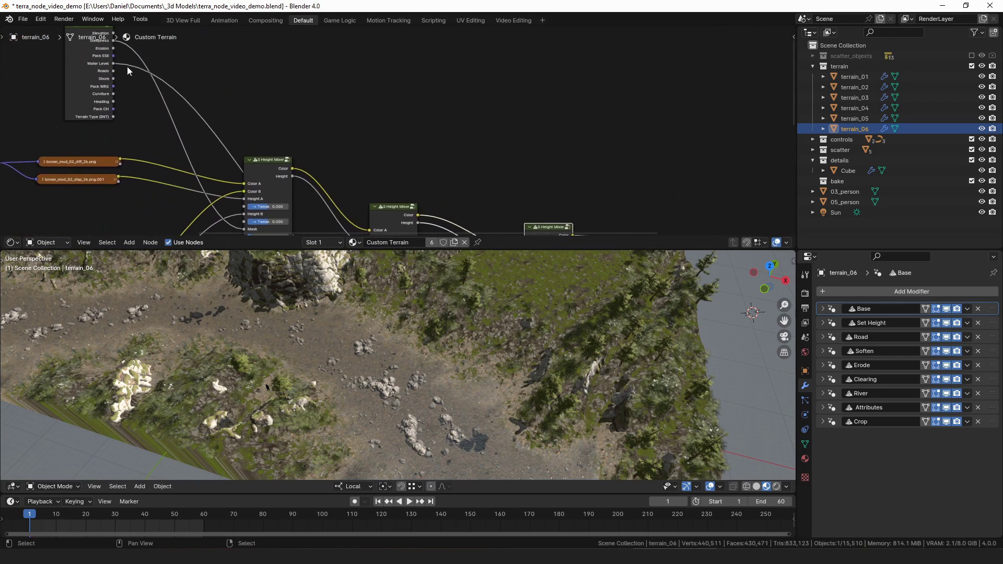
{"action": "mouse_move", "coordinate": [112, 64]}
{"action": "left_mouse_down"}
{"action": "mouse_move", "coordinate": [585, 160]}
{"action": "mouse_move", "coordinate": [559, 234]}
{"action": "mouse_move", "coordinate": [526, 153]}
{"action": "left_mouse_up"}
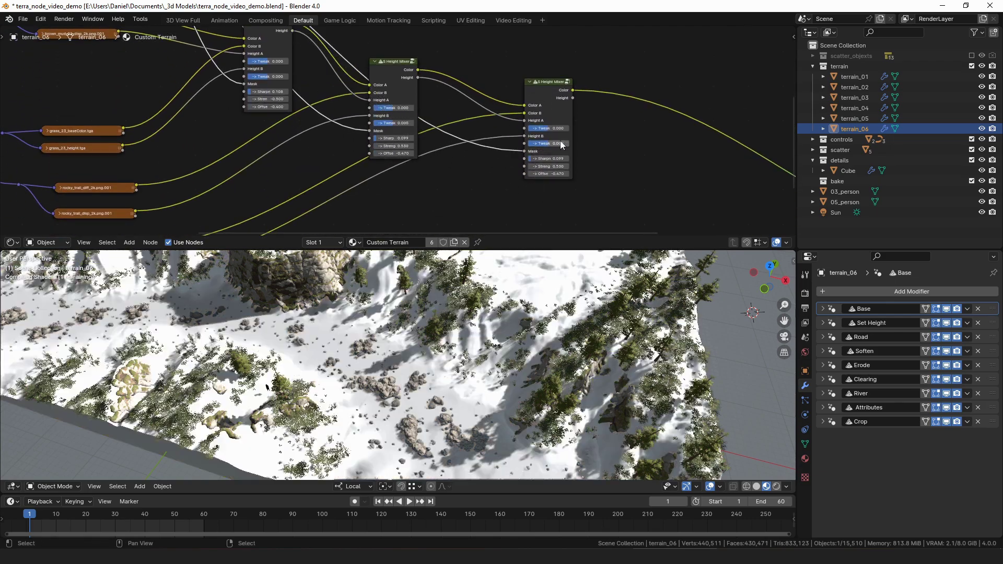
{"action": "scroll", "coordinate": [560, 140], "scroll_direction": "up", "scroll_amount": 4}
Set the third Height Mixer's Strength to 0.26 and Offset to 0.13 while checking the gray rocks in the riverbed.
{"action": "middle_click_drag", "start_coordinate": [466, 324], "coordinate": [451, 355]}
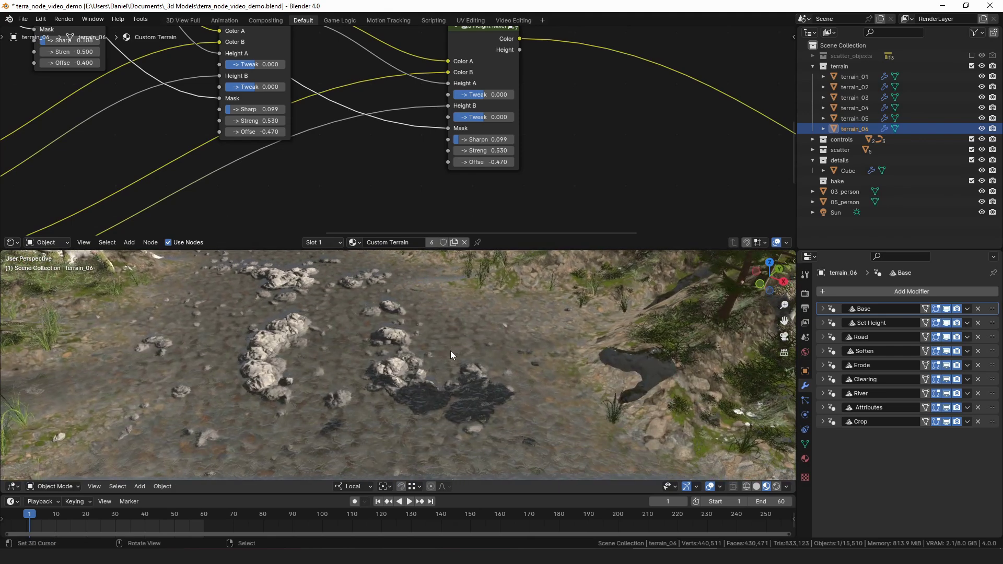
{"action": "middle_click_drag", "start_coordinate": [330, 406], "coordinate": [441, 314]}
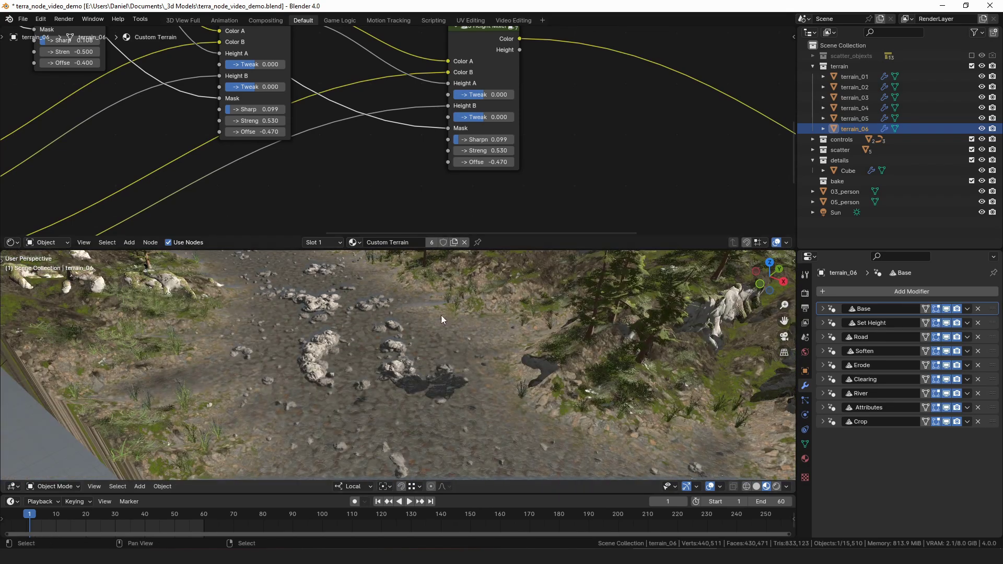
{"action": "scroll", "coordinate": [487, 136], "scroll_direction": "up", "scroll_amount": 4}
{"action": "left_click_drag", "start_coordinate": [536, 158], "coordinate": [509, 158]}
{"action": "scroll", "coordinate": [481, 362], "scroll_direction": "down", "scroll_amount": 7}
{"action": "middle_click_drag", "start_coordinate": [463, 324], "coordinate": [471, 347]}
{"action": "scroll", "coordinate": [541, 55], "scroll_direction": "down", "scroll_amount": 6}
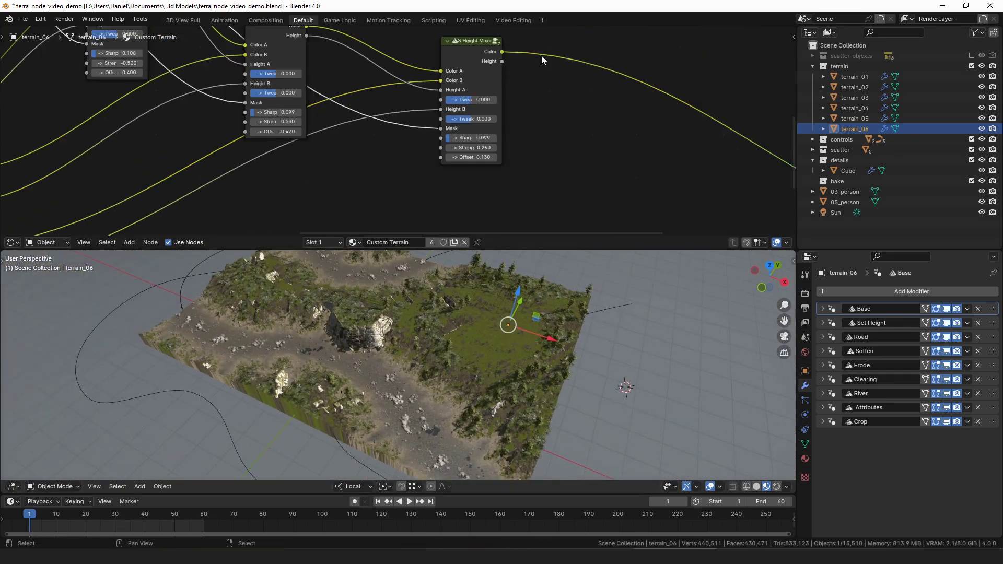
Duplicate the third Height Mixer and place the copy on the link to the Principled BSDF.
{"action": "scroll", "coordinate": [447, 78], "scroll_direction": "down", "scroll_amount": 4}
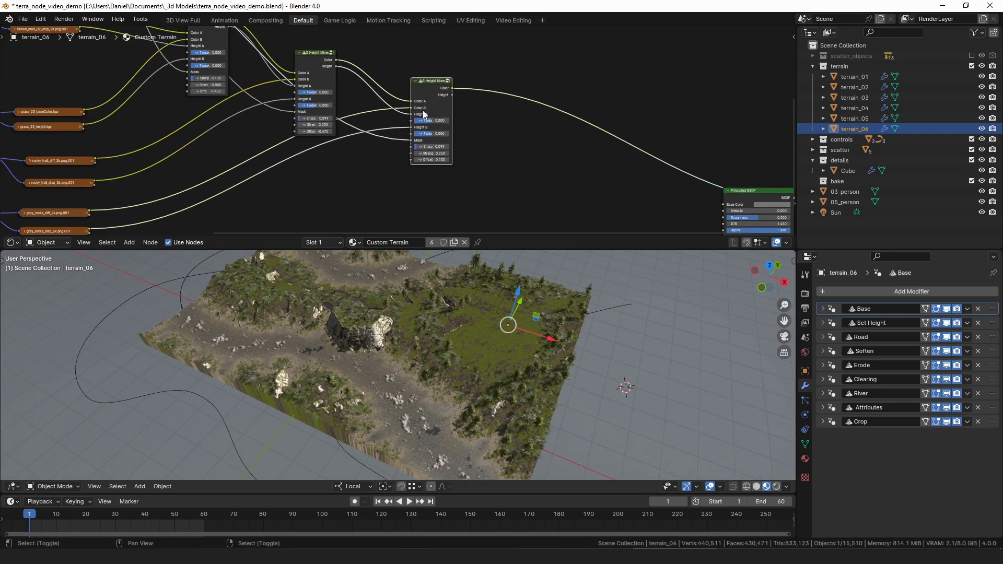
{"action": "key", "text": "shift+d"}
{"action": "left_click", "coordinate": [542, 129]}
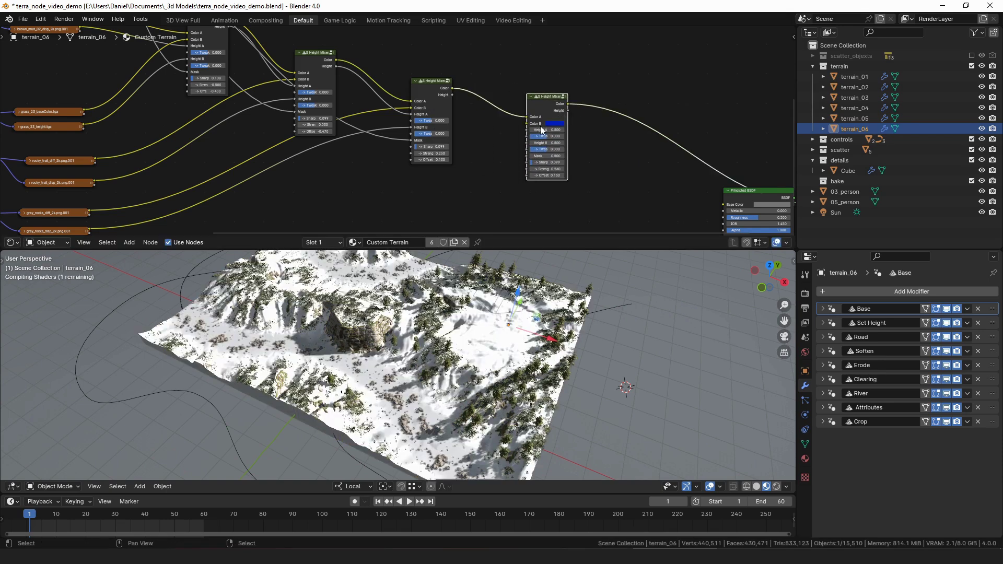
{"action": "left_click_drag", "start_coordinate": [541, 102], "coordinate": [580, 122]}
Connect the gray rocks diffuse and displacement textures to the fourth Height Mixer's Color B and Height B, and the third mixer's Height to Height A.
{"action": "middle_click_drag", "start_coordinate": [595, 131], "coordinate": [551, 81]}
{"action": "scroll", "coordinate": [421, 94], "scroll_direction": "up", "scroll_amount": 1}
{"action": "middle_click_drag", "start_coordinate": [420, 94], "coordinate": [450, 140]}
{"action": "scroll", "coordinate": [451, 139], "scroll_direction": "down", "scroll_amount": 4}
{"action": "scroll", "coordinate": [140, 183], "scroll_direction": "up", "scroll_amount": 3}
{"action": "middle_click_drag", "start_coordinate": [175, 209], "coordinate": [94, 196]}
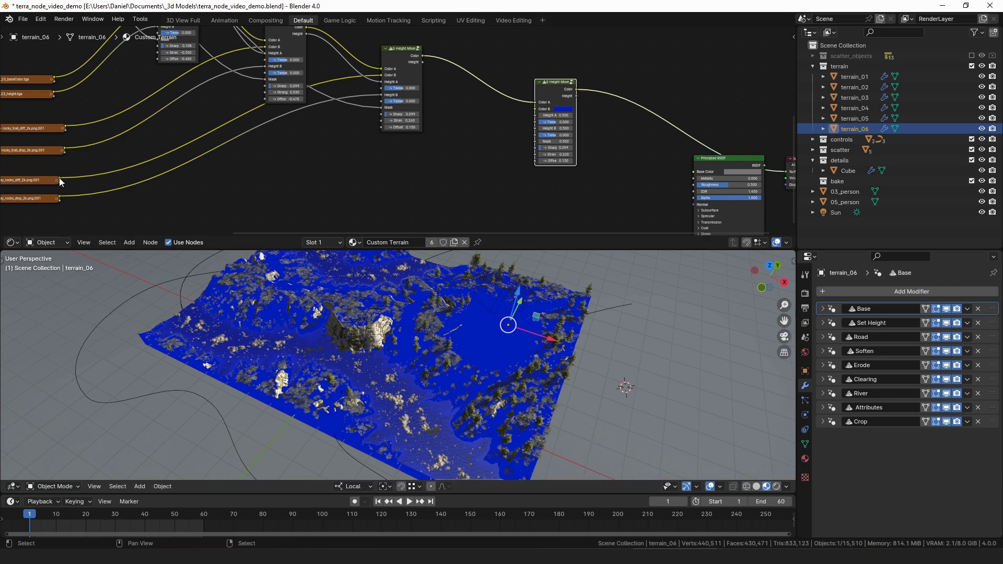
{"action": "left_click_drag", "start_coordinate": [58, 178], "coordinate": [537, 109]}
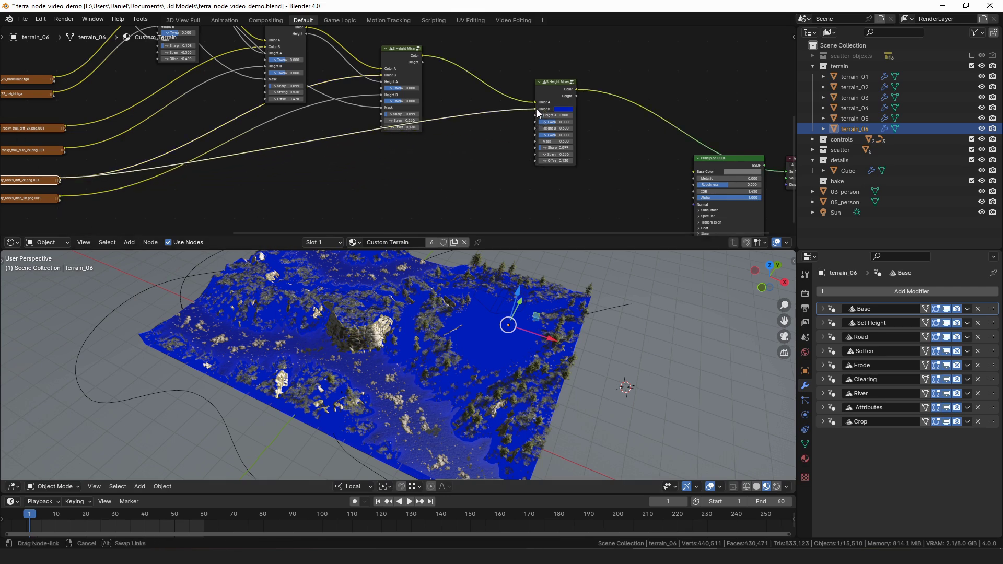
{"action": "mouse_move", "coordinate": [423, 78]}
{"action": "left_mouse_down"}
{"action": "mouse_move", "coordinate": [443, 77]}
{"action": "mouse_move", "coordinate": [427, 63]}
{"action": "mouse_move", "coordinate": [536, 116]}
{"action": "left_mouse_up"}
{"action": "mouse_move", "coordinate": [59, 196]}
{"action": "left_mouse_down"}
{"action": "mouse_move", "coordinate": [536, 111]}
{"action": "mouse_move", "coordinate": [535, 128]}
{"action": "left_mouse_up"}
Add reroute points to the two gray rocks links of the fourth Height Mixer and move them below the third mixer.
{"action": "right_click_drag", "start_coordinate": [305, 137], "coordinate": [300, 171], "text": "shift"}
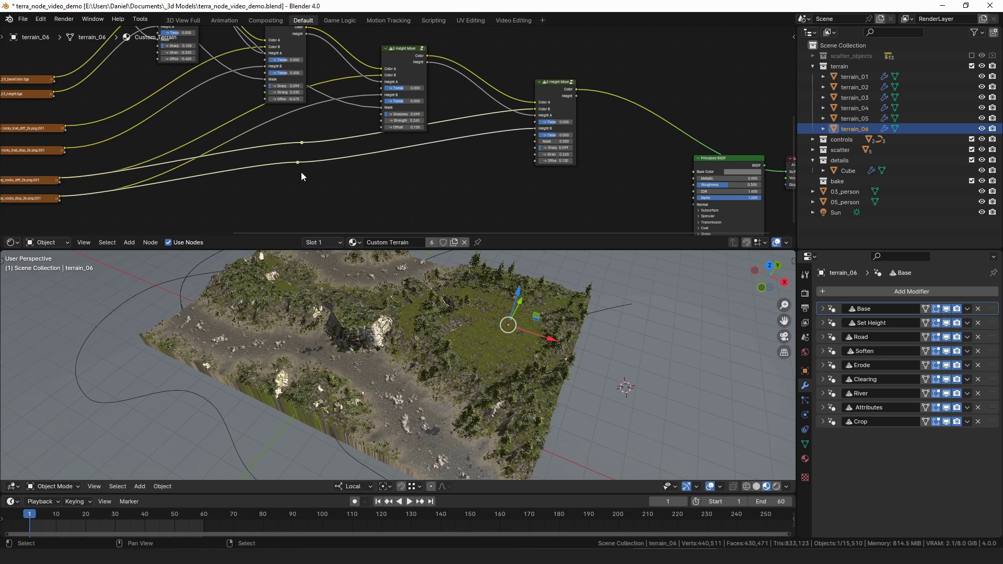
{"action": "key", "text": "g"}
{"action": "left_click", "coordinate": [424, 200]}
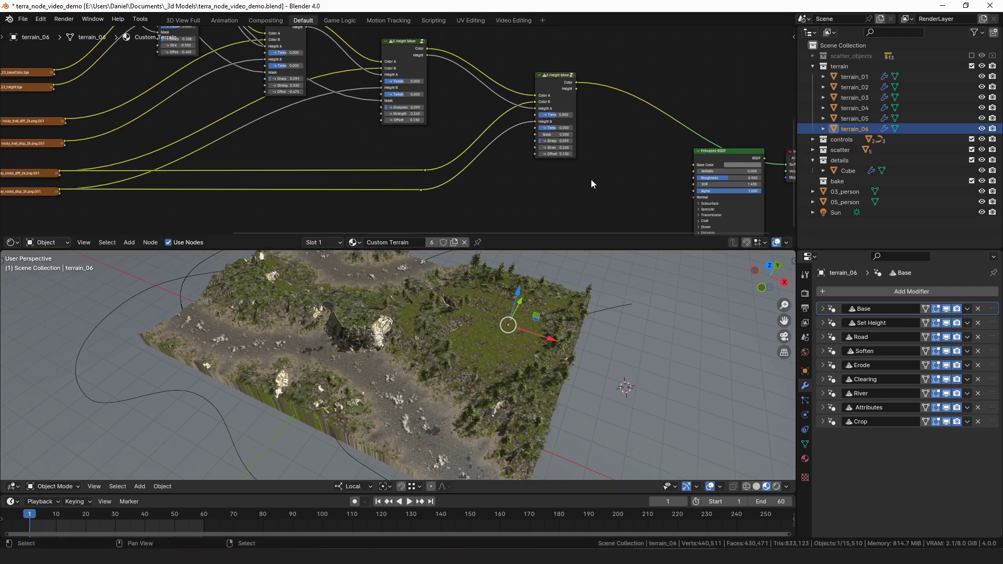
Duplicate the Attributes node above the third Height Mixer and connect the copy's Steepness to the fourth mixer's Mask.
{"action": "middle_click_drag", "start_coordinate": [590, 180], "coordinate": [412, 176]}
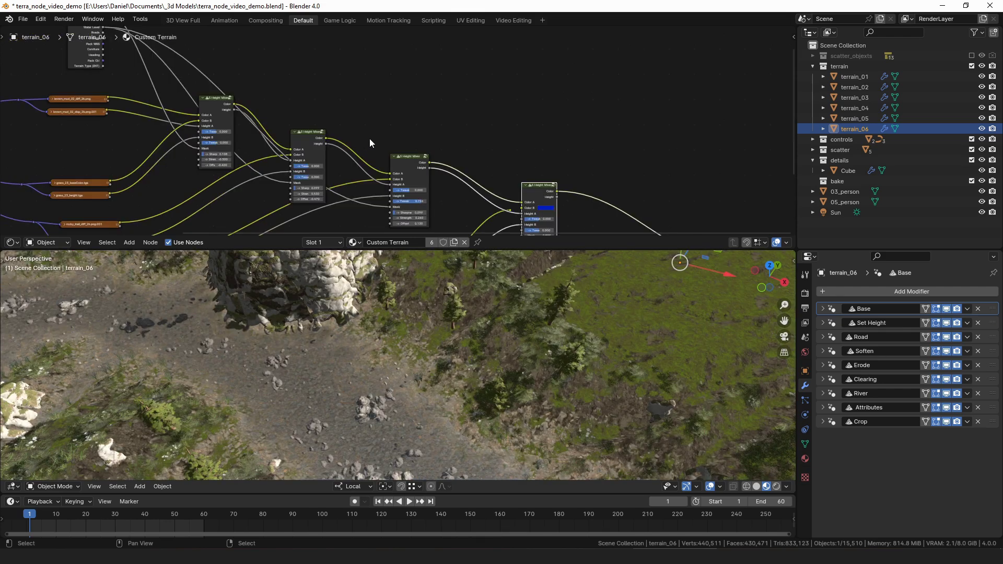
{"action": "middle_click_drag", "start_coordinate": [370, 140], "coordinate": [413, 170]}
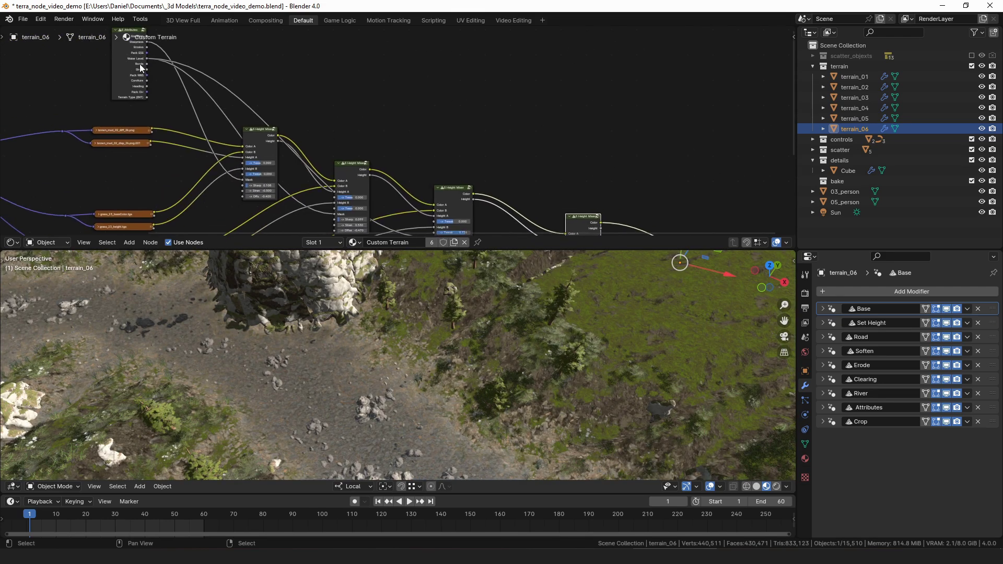
{"action": "left_click", "coordinate": [129, 73]}
{"action": "key", "text": "shift+d"}
{"action": "left_click", "coordinate": [487, 152]}
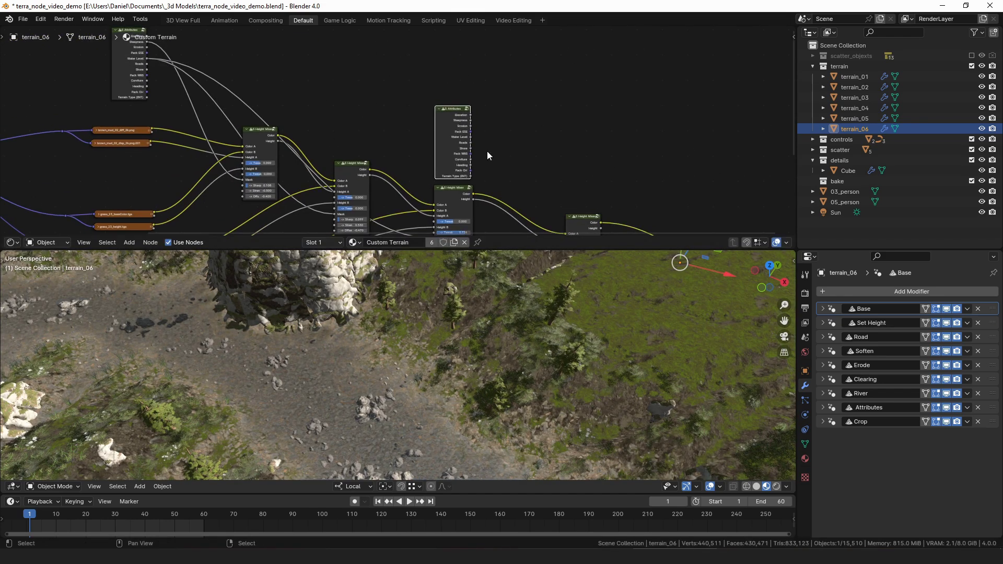
{"action": "scroll", "coordinate": [534, 137], "scroll_direction": "up", "scroll_amount": 2}
{"action": "left_click_drag", "start_coordinate": [504, 116], "coordinate": [646, 192]}
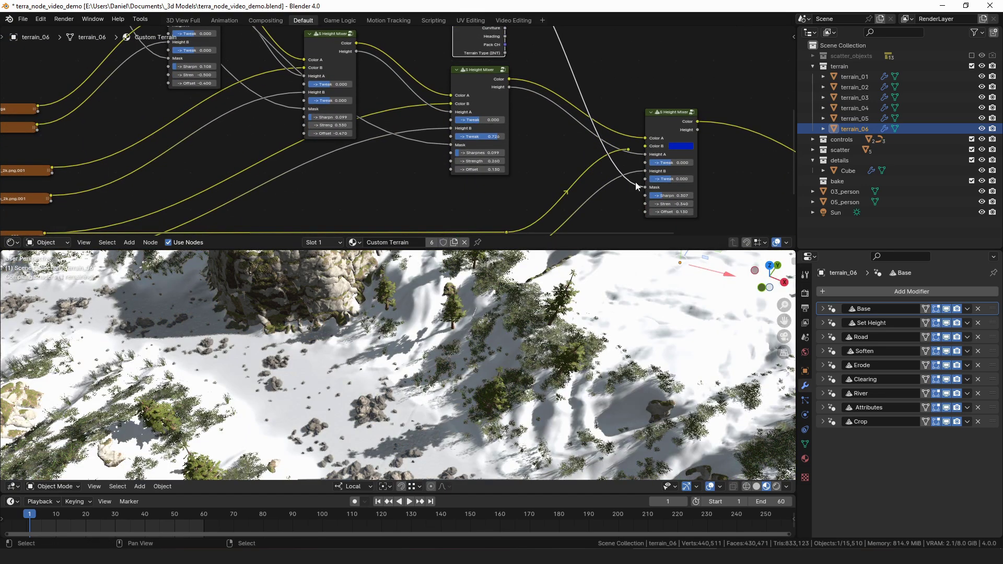
Set the fourth Height Mixer's Sharpness to 0.095, Strength to 0.660 and Offset to 0.230.
{"action": "middle_click_drag", "start_coordinate": [586, 137], "coordinate": [441, 137]}
{"action": "scroll", "coordinate": [441, 136], "scroll_direction": "up", "scroll_amount": 4}
{"action": "middle_click_drag", "start_coordinate": [575, 186], "coordinate": [479, 128]}
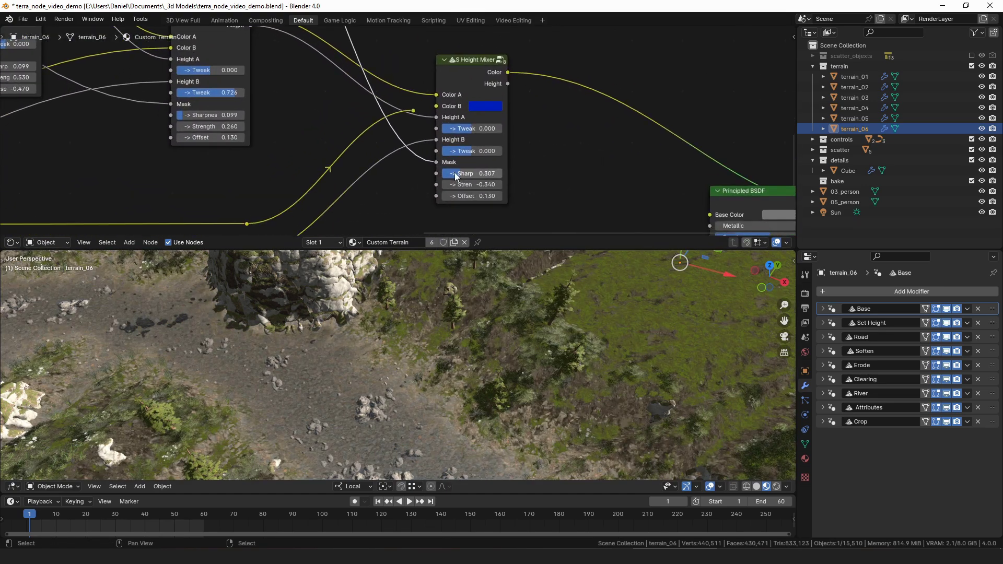
{"action": "scroll", "coordinate": [455, 174], "scroll_direction": "up", "scroll_amount": 3}
{"action": "mouse_move", "coordinate": [495, 199]}
{"action": "left_mouse_down"}
{"action": "mouse_move", "coordinate": [506, 199]}
{"action": "mouse_move", "coordinate": [493, 213]}
{"action": "mouse_move", "coordinate": [472, 213]}
{"action": "mouse_move", "coordinate": [502, 213]}
{"action": "mouse_move", "coordinate": [490, 198]}
{"action": "mouse_move", "coordinate": [473, 198]}
{"action": "mouse_move", "coordinate": [493, 198]}
{"action": "mouse_move", "coordinate": [493, 185]}
{"action": "left_mouse_up"}
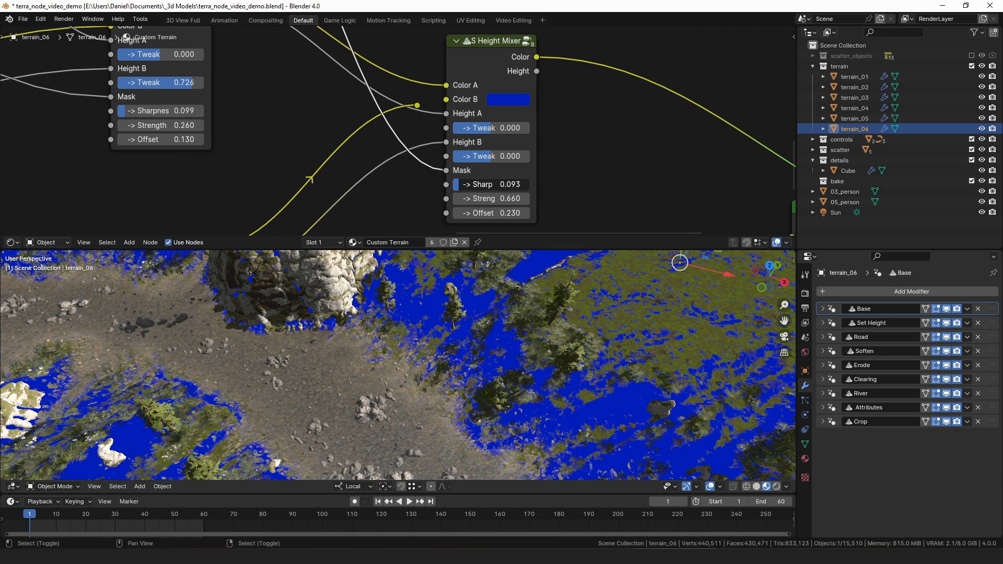
{"action": "scroll", "coordinate": [475, 334], "scroll_direction": "down", "scroll_amount": 1}
{"action": "middle_click_drag", "start_coordinate": [475, 333], "coordinate": [459, 342], "text": "shift"}
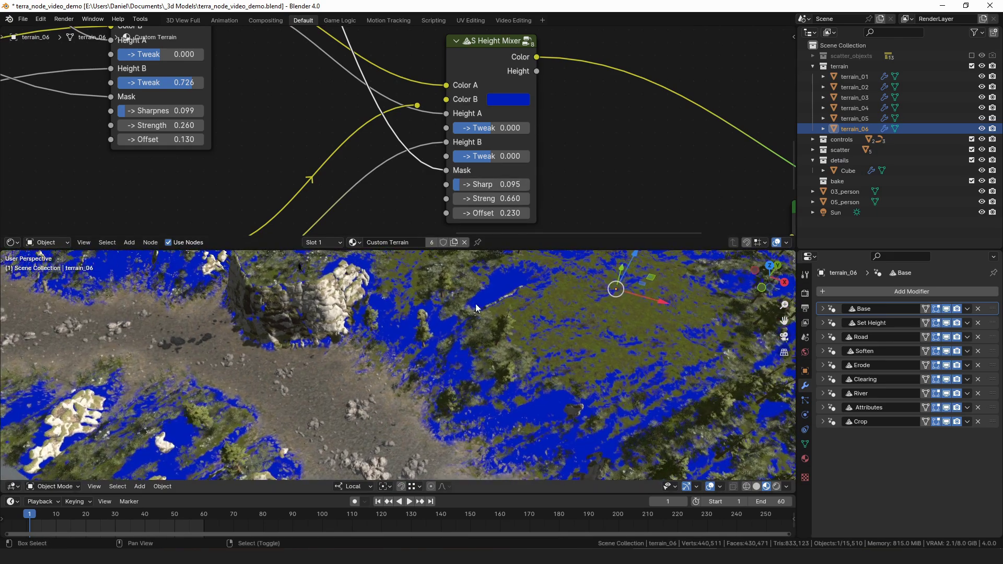
{"action": "mouse_move", "coordinate": [557, 359]}
{"action": "middle_mouse_down"}
{"action": "mouse_move", "coordinate": [560, 372]}
{"action": "mouse_move", "coordinate": [562, 350]}
{"action": "middle_mouse_up"}
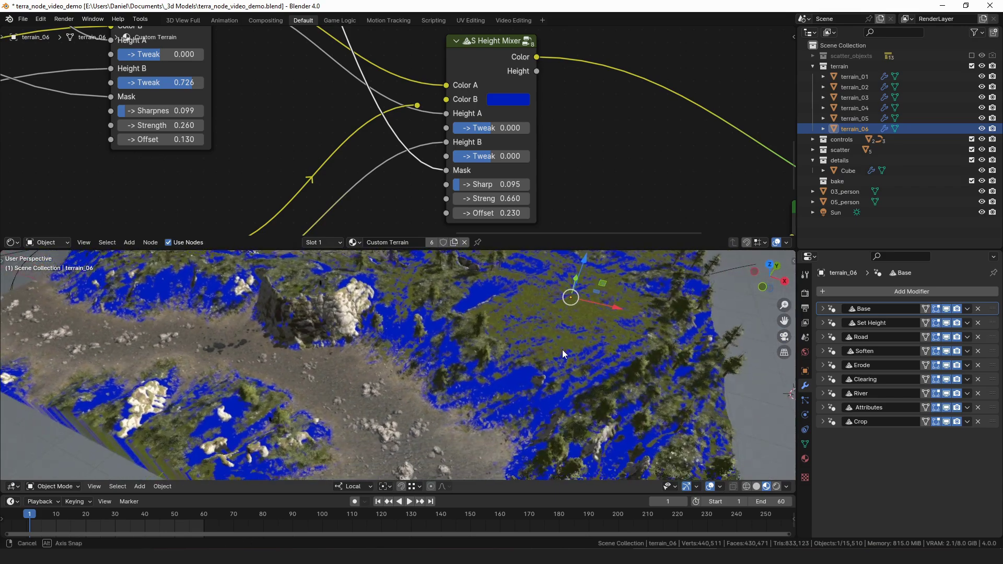
{"action": "scroll", "coordinate": [509, 352], "scroll_direction": "up", "scroll_amount": 2}
Reconnect the loose gray rocks diffuse reroute to the fourth Height Mixer's Color B and dissolve the reroute.
{"action": "left_click_drag", "start_coordinate": [417, 106], "coordinate": [446, 101]}
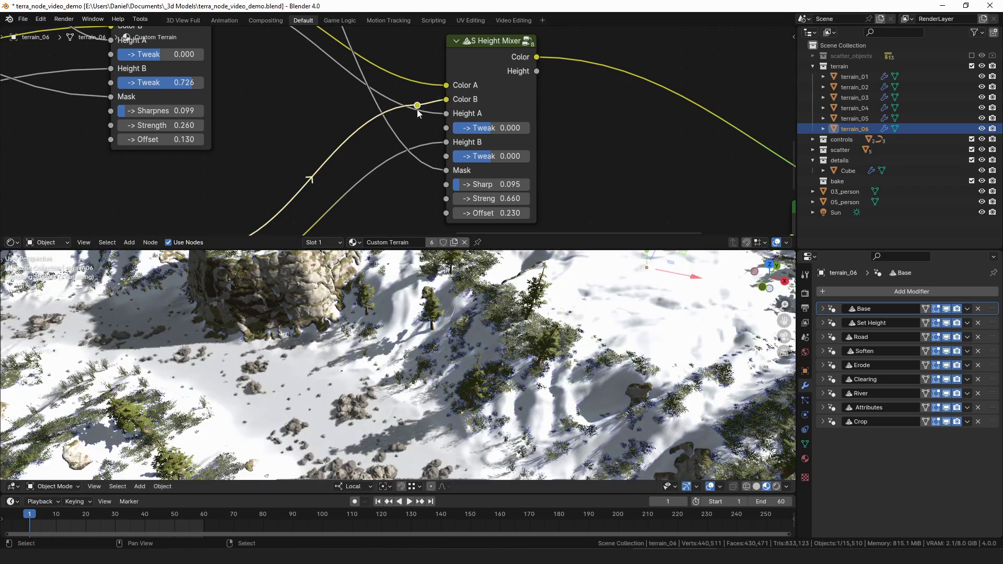
{"action": "key", "text": "ctrl+x"}
{"action": "mouse_move", "coordinate": [551, 362]}
{"action": "middle_mouse_down"}
{"action": "mouse_move", "coordinate": [597, 355]}
{"action": "mouse_move", "coordinate": [556, 352]}
{"action": "middle_mouse_up"}
{"action": "scroll", "coordinate": [553, 349], "scroll_direction": "up", "scroll_amount": 4}
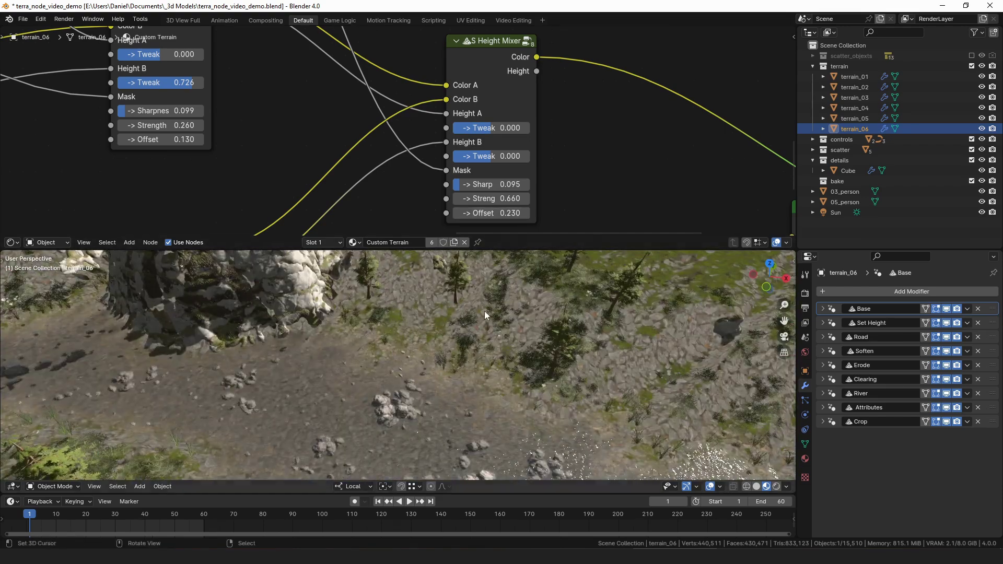
Lower the fourth Height Mixer's Strength to 0.320 while checking the rock and grass blend on the slopes.
{"action": "scroll", "coordinate": [483, 312], "scroll_direction": "up", "scroll_amount": 4}
{"action": "middle_click_drag", "start_coordinate": [482, 313], "coordinate": [510, 172], "text": "shift"}
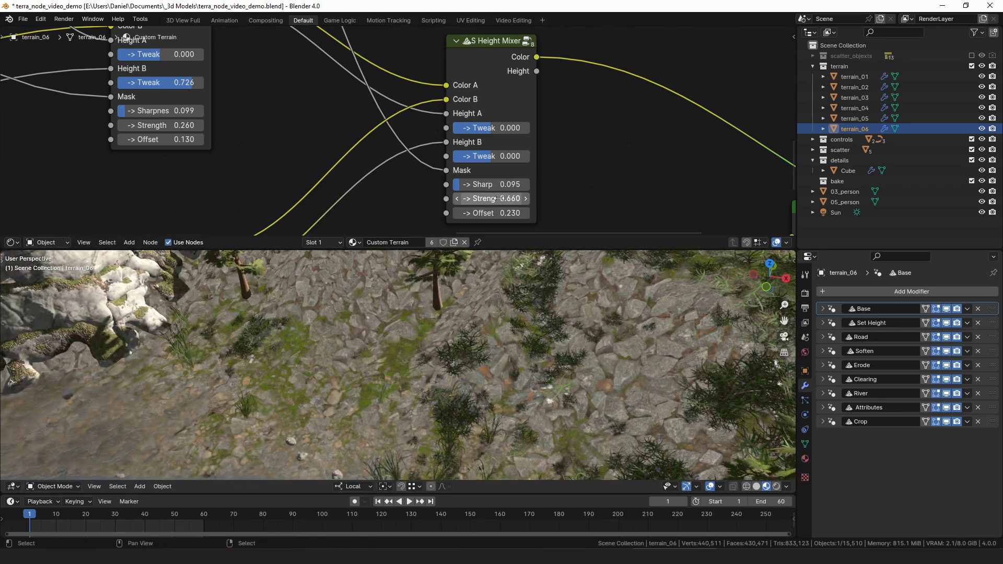
{"action": "left_click_drag", "start_coordinate": [497, 199], "coordinate": [470, 199]}
{"action": "scroll", "coordinate": [492, 361], "scroll_direction": "down", "scroll_amount": 3}
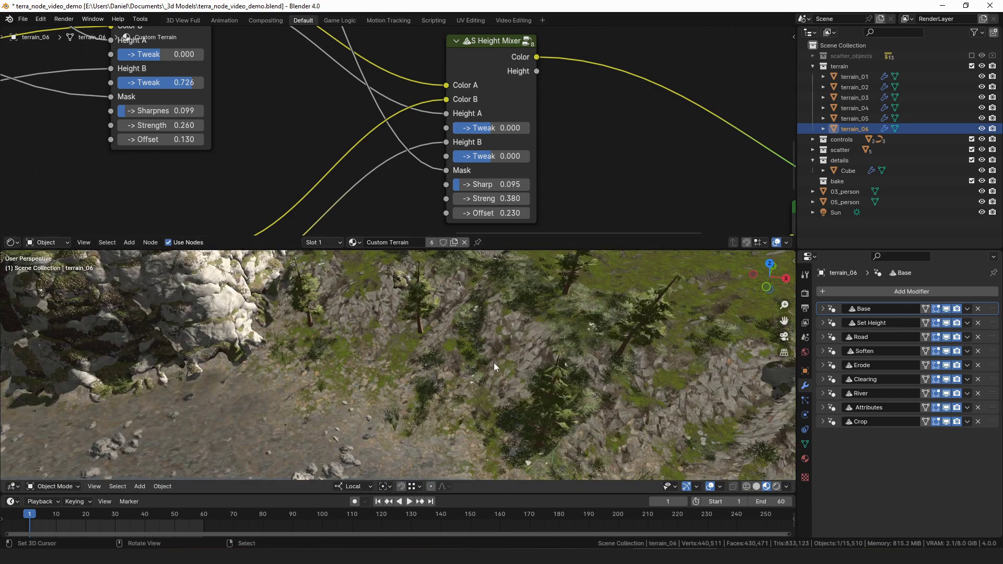
{"action": "scroll", "coordinate": [493, 362], "scroll_direction": "up", "scroll_amount": 2}
{"action": "middle_click_drag", "start_coordinate": [482, 349], "coordinate": [486, 356]}
{"action": "left_click_drag", "start_coordinate": [492, 199], "coordinate": [483, 199]}
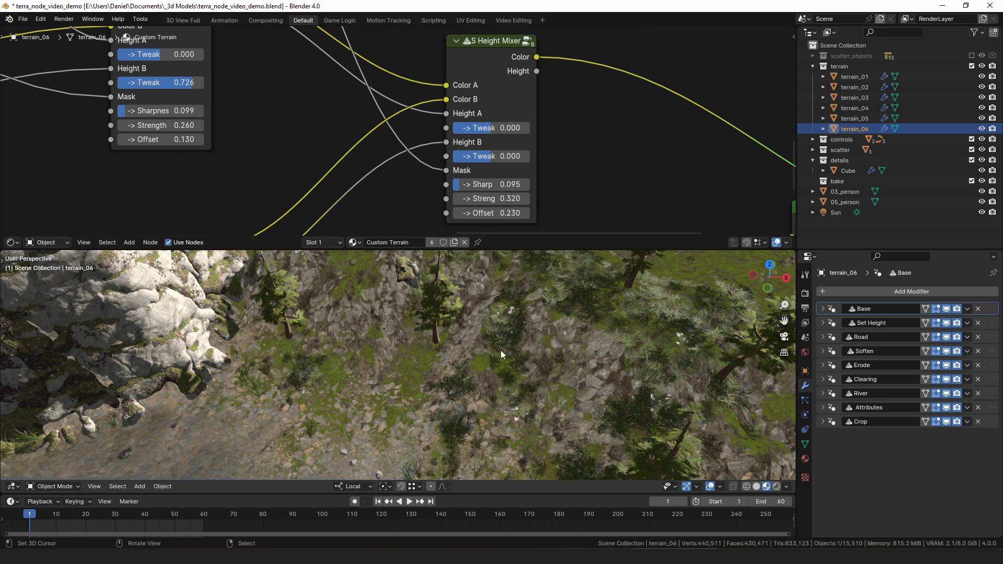
{"action": "scroll", "coordinate": [497, 364], "scroll_direction": "down", "scroll_amount": 4}
{"action": "middle_click_drag", "start_coordinate": [498, 364], "coordinate": [490, 363]}
{"action": "scroll", "coordinate": [490, 363], "scroll_direction": "down", "scroll_amount": 2}
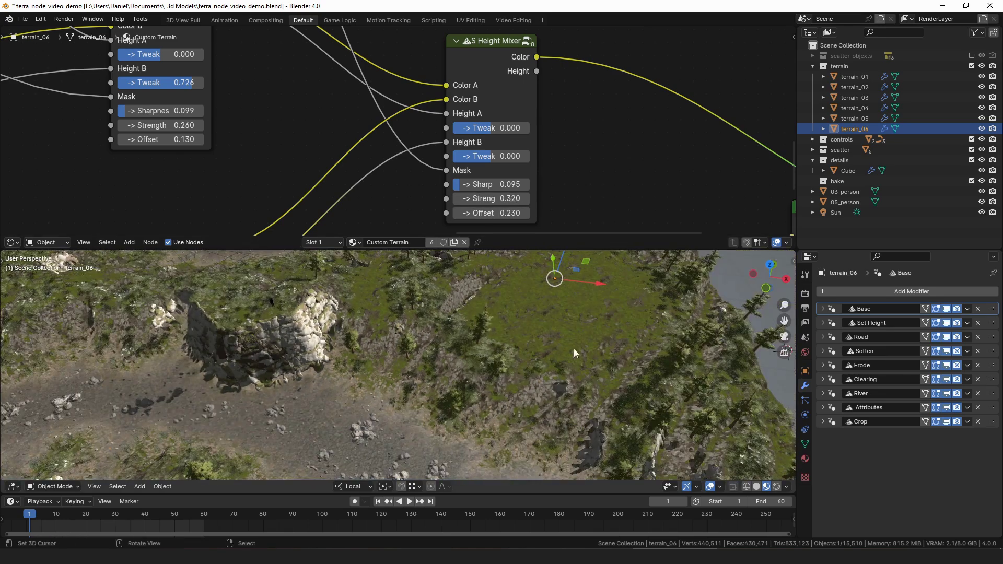
Duplicate the fourth Height Mixer and insert the copy on its output link toward the shader.
{"action": "scroll", "coordinate": [462, 64], "scroll_direction": "down", "scroll_amount": 6}
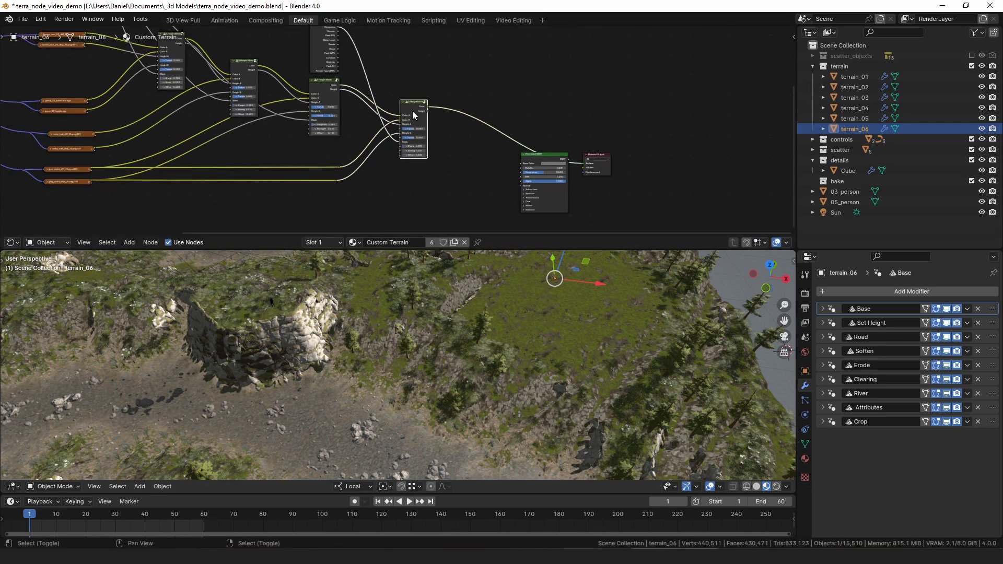
{"action": "key", "text": "shift+d"}
{"action": "left_click", "coordinate": [481, 111]}
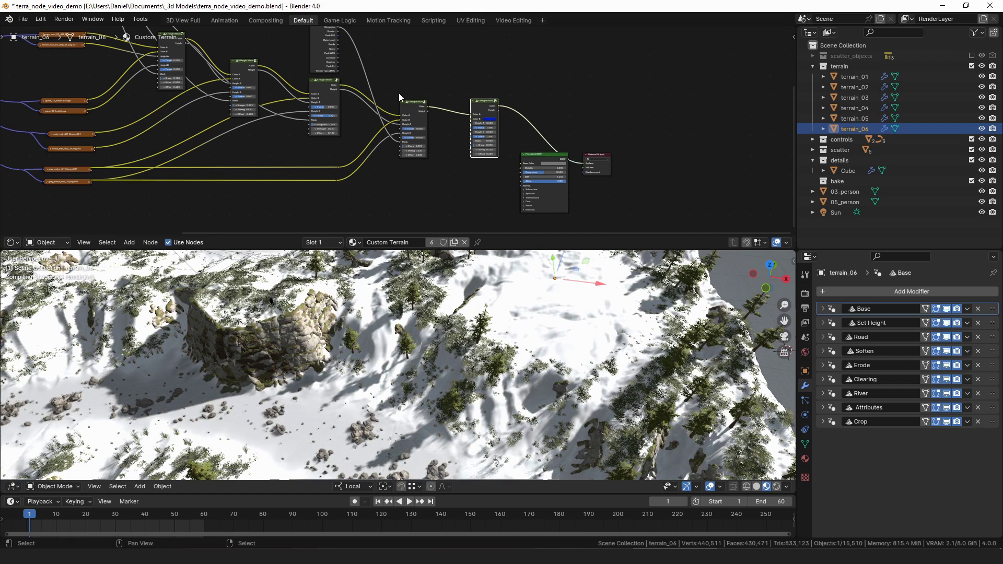
Connect the diffuse and displacement textures directly above the gray rocks to the fifth mixer's Color B and Height B, and the fourth mixer's Height to Height A.
{"action": "scroll", "coordinate": [175, 117], "scroll_direction": "up", "scroll_amount": 3}
{"action": "left_click", "coordinate": [143, 141], "text": "ctrl+shift"}
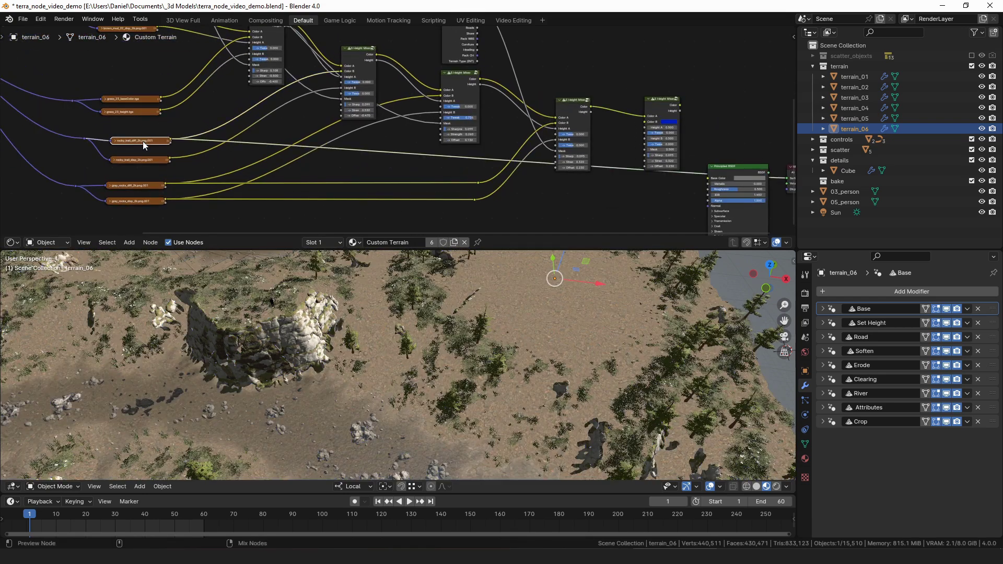
{"action": "left_click_drag", "start_coordinate": [170, 139], "coordinate": [644, 121]}
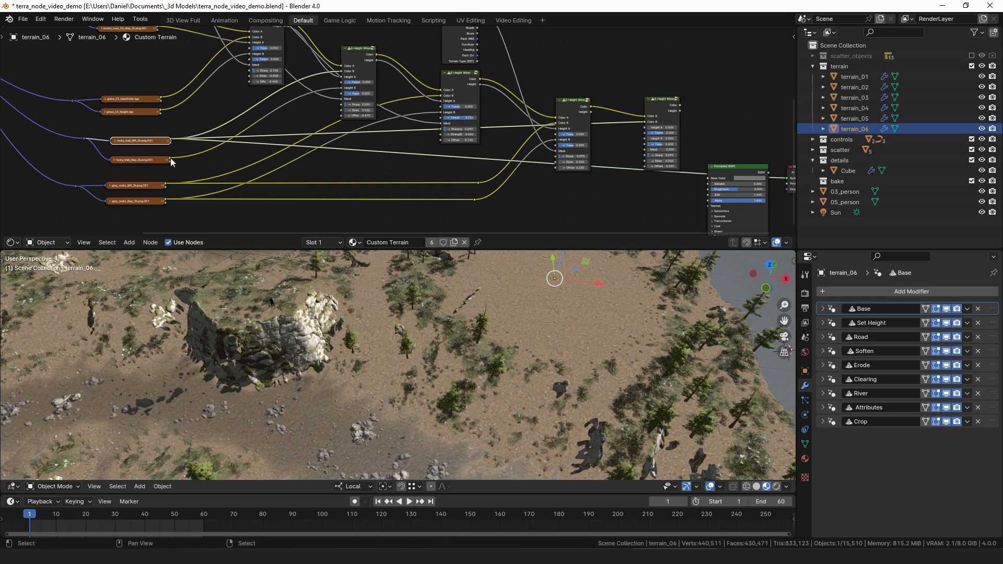
{"action": "left_click_drag", "start_coordinate": [170, 158], "coordinate": [647, 140]}
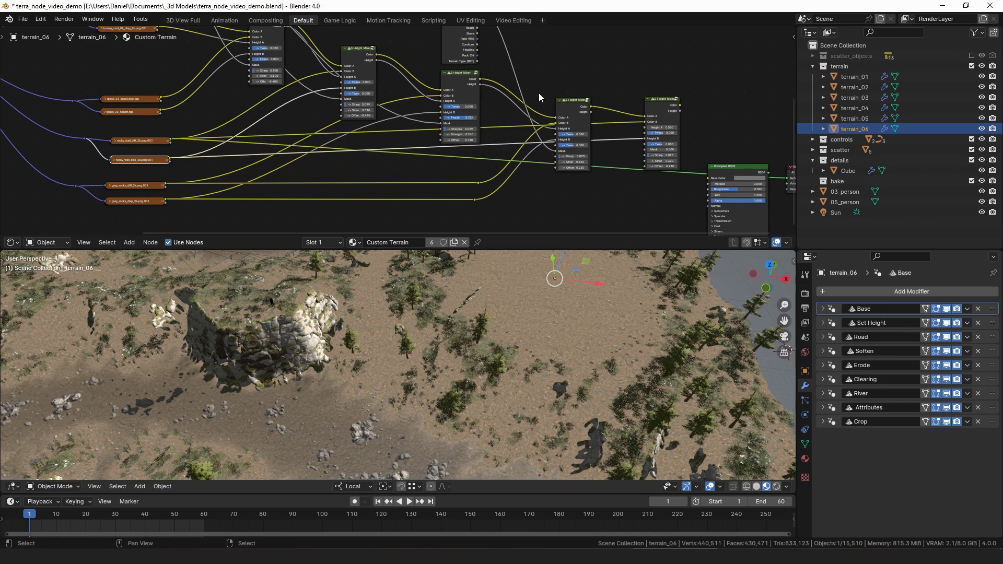
{"action": "left_click_drag", "start_coordinate": [590, 112], "coordinate": [646, 130]}
{"action": "scroll", "coordinate": [575, 134], "scroll_direction": "up", "scroll_amount": 3}
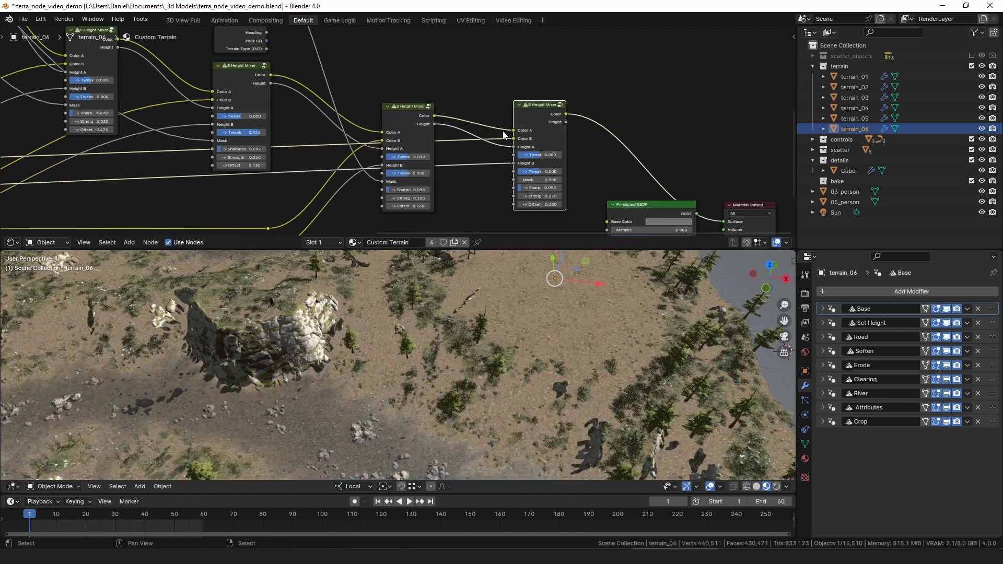
Add reroute points to the two new texture links of the fifth Height Mixer and route them below the gray rocks links.
{"action": "scroll", "coordinate": [505, 135], "scroll_direction": "down", "scroll_amount": 4}
{"action": "right_click_drag", "start_coordinate": [205, 141], "coordinate": [201, 171], "text": "shift"}
{"action": "left_click_drag", "start_coordinate": [212, 143], "coordinate": [188, 182]}
{"action": "scroll", "coordinate": [209, 170], "scroll_direction": "down", "scroll_amount": 5}
{"action": "key", "text": "g"}
{"action": "left_click_drag", "start_coordinate": [108, 223], "coordinate": [146, 208]}
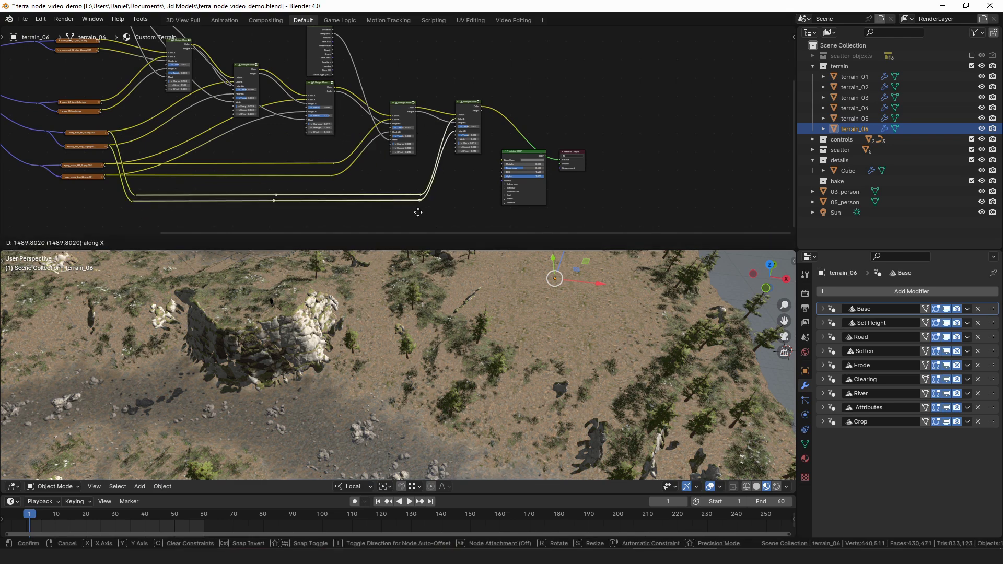
{"action": "scroll", "coordinate": [412, 149], "scroll_direction": "up", "scroll_amount": 4}
{"action": "scroll", "coordinate": [426, 114], "scroll_direction": "up", "scroll_amount": 2}
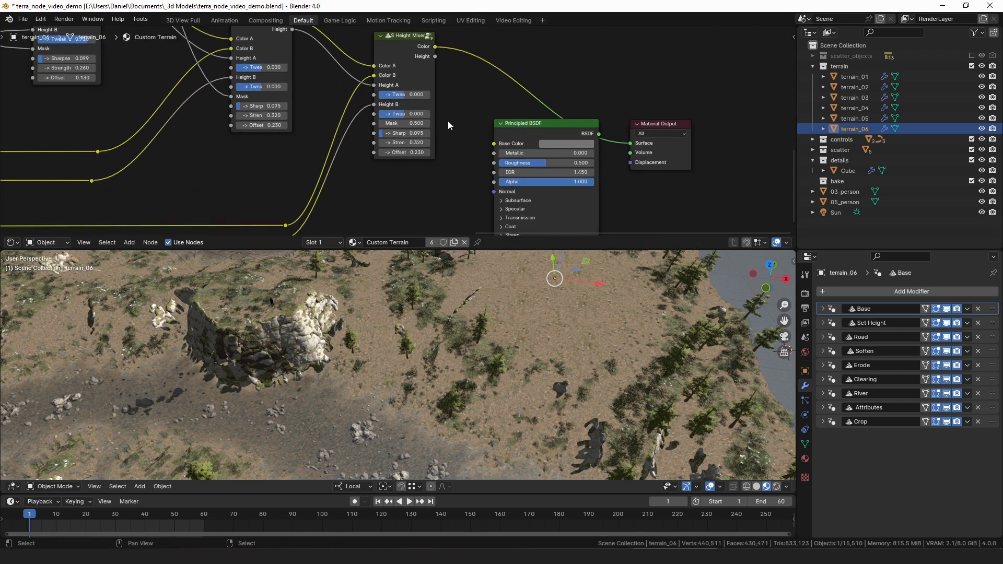
{"action": "scroll", "coordinate": [426, 84], "scroll_direction": "down", "scroll_amount": 4}
{"action": "middle_click_drag", "start_coordinate": [312, 31], "coordinate": [388, 130]}
{"action": "left_click", "coordinate": [228, 49]}
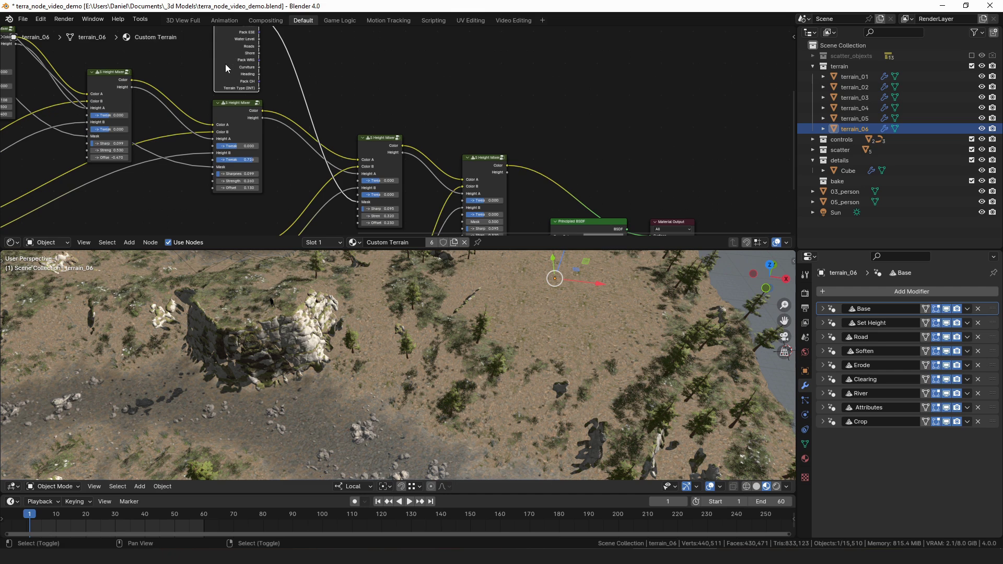
{"action": "key", "text": "shift+d"}
{"action": "left_click", "coordinate": [386, 103]}
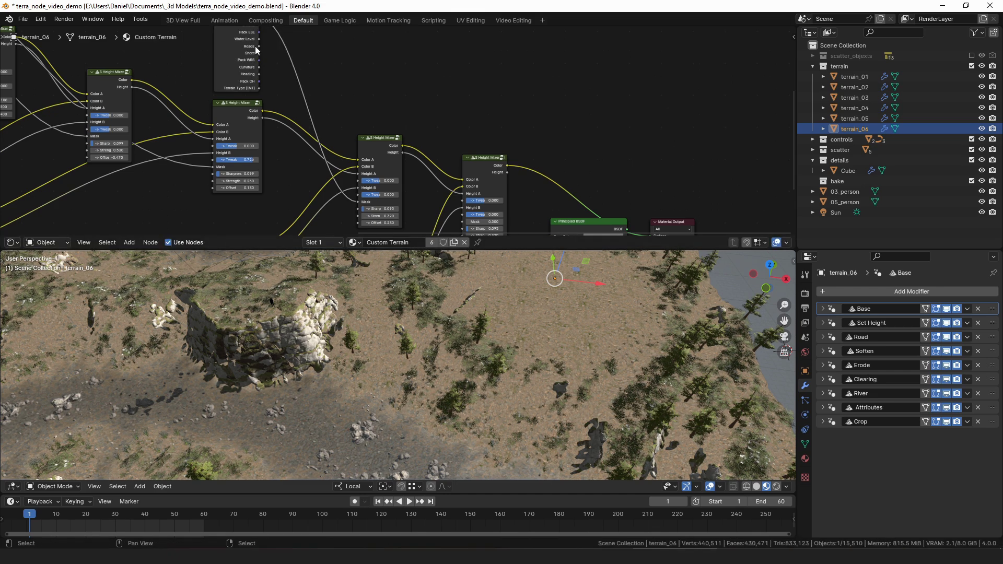
{"action": "key", "text": "x"}
Connect the Erosion output of the existing Attributes node to the fifth Height Mixer's Mask.
{"action": "middle_click_drag", "start_coordinate": [257, 55], "coordinate": [252, 74]}
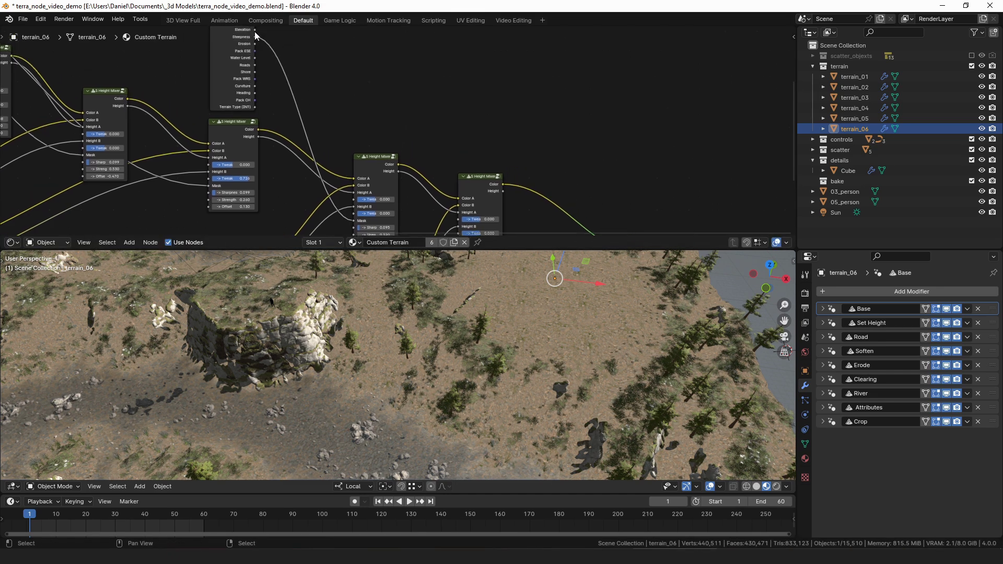
{"action": "mouse_move", "coordinate": [255, 44]}
{"action": "left_mouse_down"}
{"action": "mouse_move", "coordinate": [515, 281]}
{"action": "mouse_move", "coordinate": [479, 227]}
{"action": "mouse_move", "coordinate": [458, 158]}
{"action": "mouse_move", "coordinate": [459, 168]}
{"action": "left_mouse_up"}
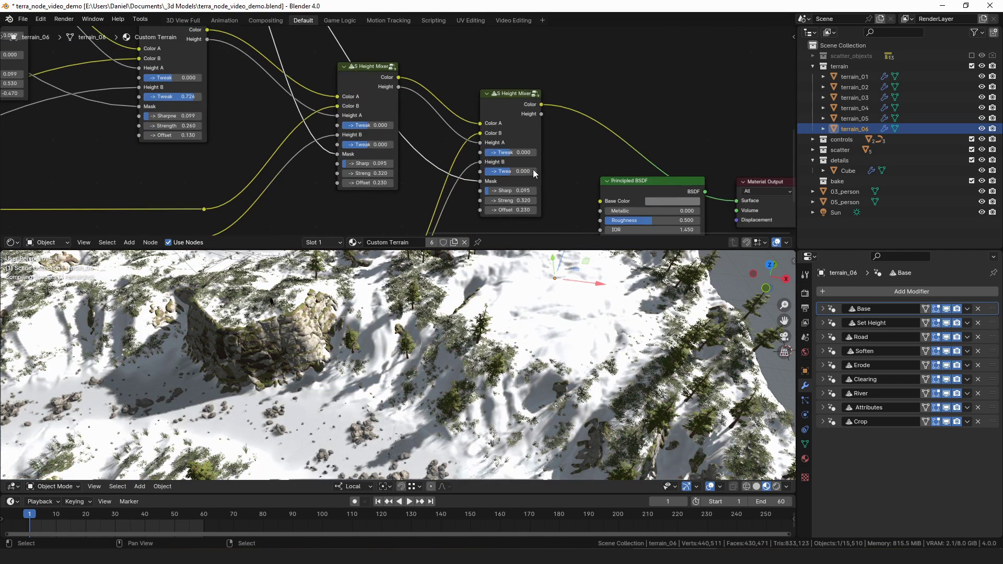
{"action": "scroll", "coordinate": [527, 167], "scroll_direction": "up", "scroll_amount": 3}
{"action": "middle_click_drag", "start_coordinate": [564, 339], "coordinate": [531, 358], "text": "shift"}
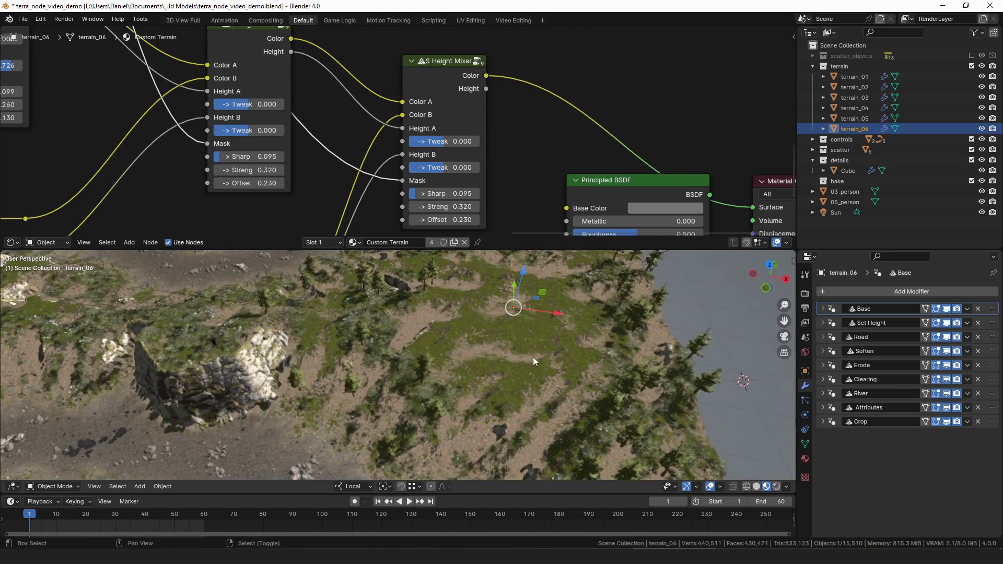
Add a reroute to the fifth Height Mixer's Color B link and detach it from the input to preview the mask in solid blue.
{"action": "middle_click_drag", "start_coordinate": [474, 176], "coordinate": [487, 145]}
{"action": "right_click_drag", "start_coordinate": [386, 105], "coordinate": [403, 108], "text": "shift"}
{"action": "scroll", "coordinate": [402, 125], "scroll_direction": "up", "scroll_amount": 3}
{"action": "middle_click_drag", "start_coordinate": [537, 176], "coordinate": [522, 141]}
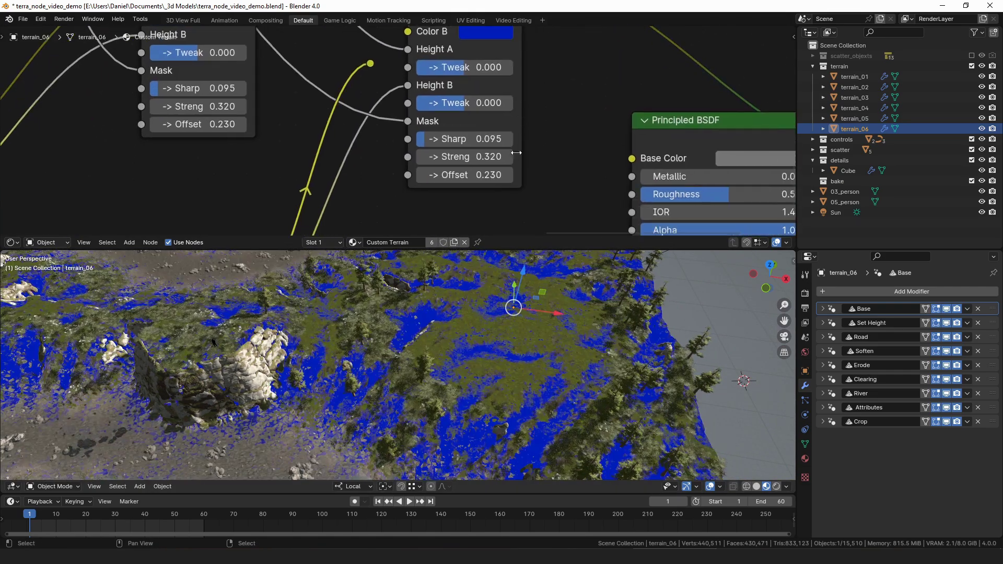
{"action": "scroll", "coordinate": [510, 277], "scroll_direction": "up", "scroll_amount": 3}
{"action": "left_click_drag", "start_coordinate": [463, 140], "coordinate": [462, 138]}
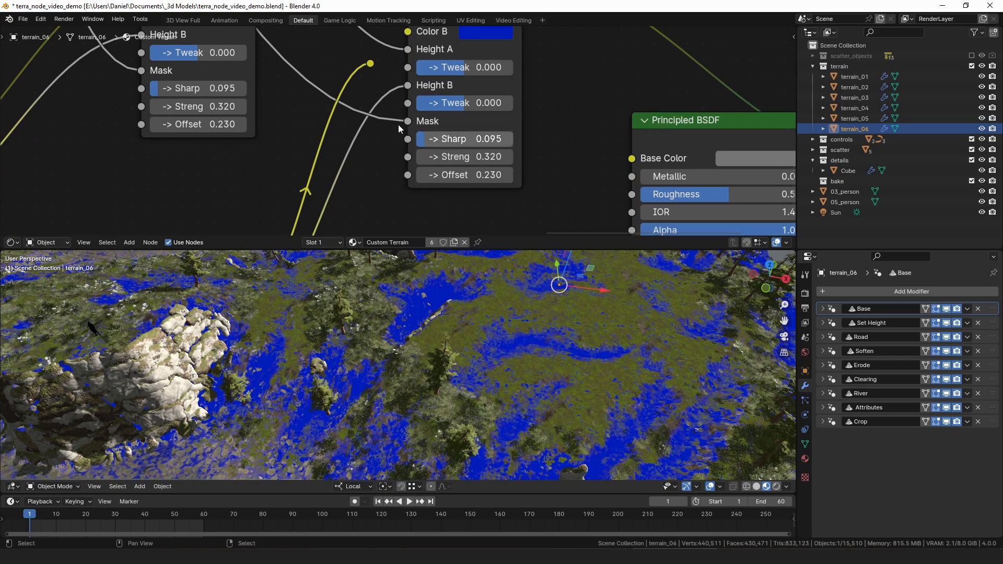
Inspect the blue mask coverage and the Attributes connections, and lower the fifth Height Mixer's Strength to 0.180.
{"action": "scroll", "coordinate": [398, 125], "scroll_direction": "down", "scroll_amount": 9}
{"action": "middle_click_drag", "start_coordinate": [454, 334], "coordinate": [524, 352]}
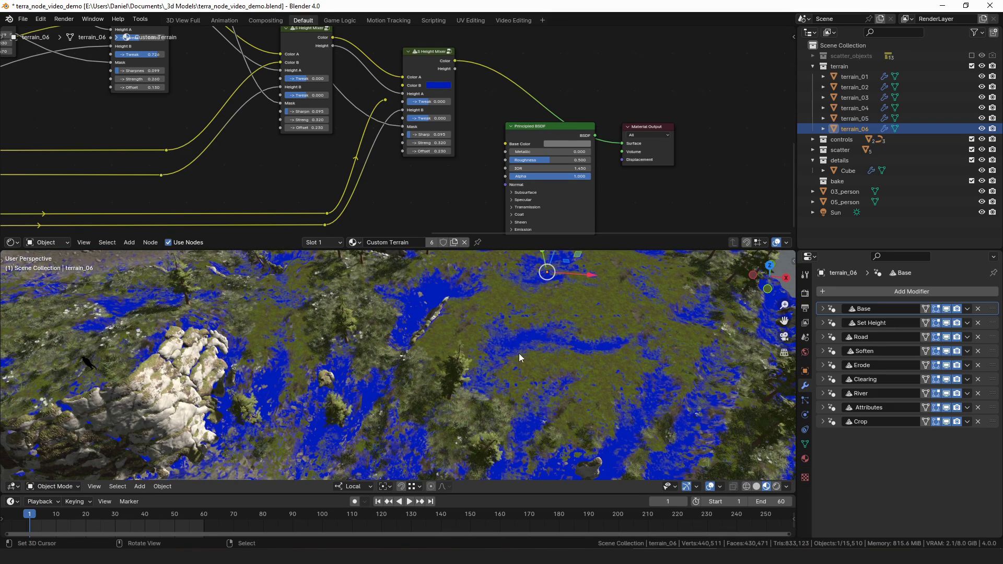
{"action": "middle_click_drag", "start_coordinate": [424, 128], "coordinate": [427, 122]}
{"action": "middle_click_drag", "start_coordinate": [346, 69], "coordinate": [411, 152]}
{"action": "scroll", "coordinate": [412, 151], "scroll_direction": "down", "scroll_amount": 4}
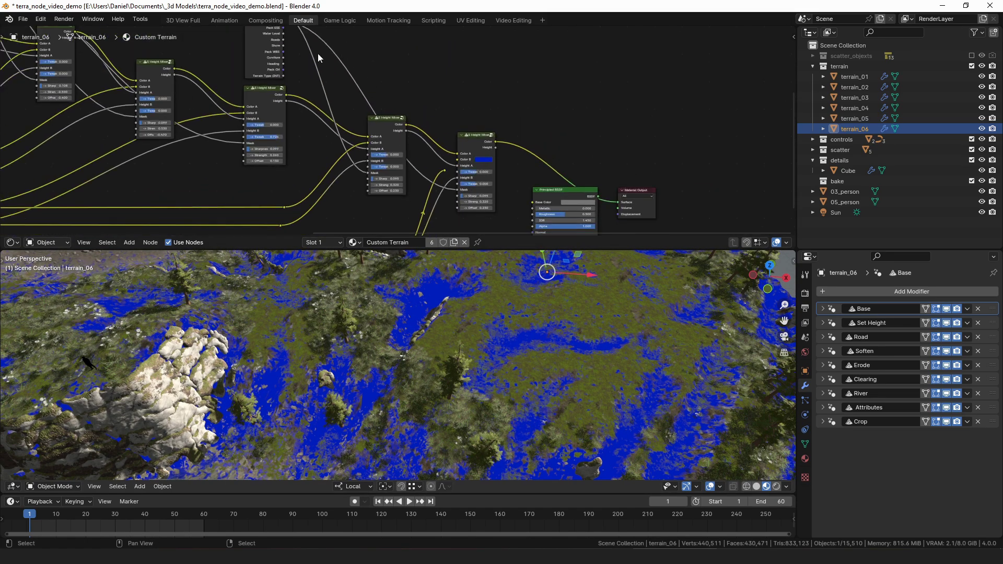
{"action": "middle_click_drag", "start_coordinate": [286, 33], "coordinate": [317, 88]}
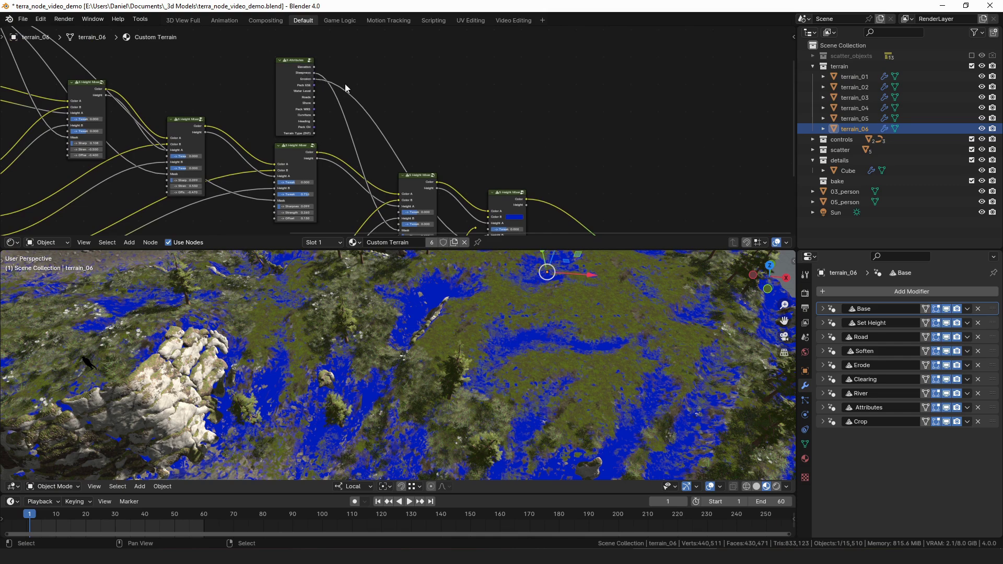
{"action": "middle_click_drag", "start_coordinate": [471, 167], "coordinate": [481, 140]}
{"action": "scroll", "coordinate": [495, 175], "scroll_direction": "up", "scroll_amount": 3}
{"action": "scroll", "coordinate": [481, 140], "scroll_direction": "up", "scroll_amount": 3}
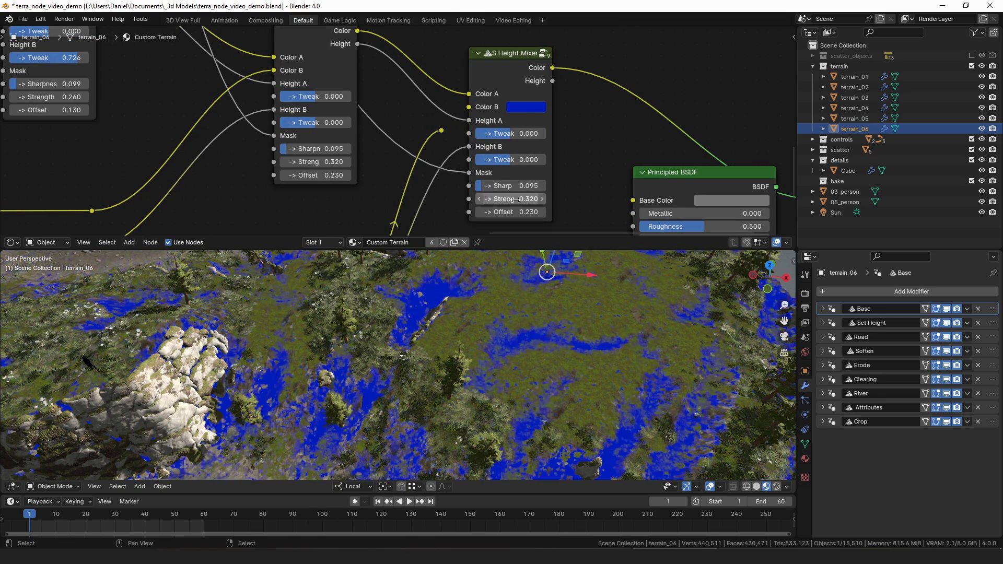
{"action": "left_click_drag", "start_coordinate": [517, 199], "coordinate": [488, 199]}
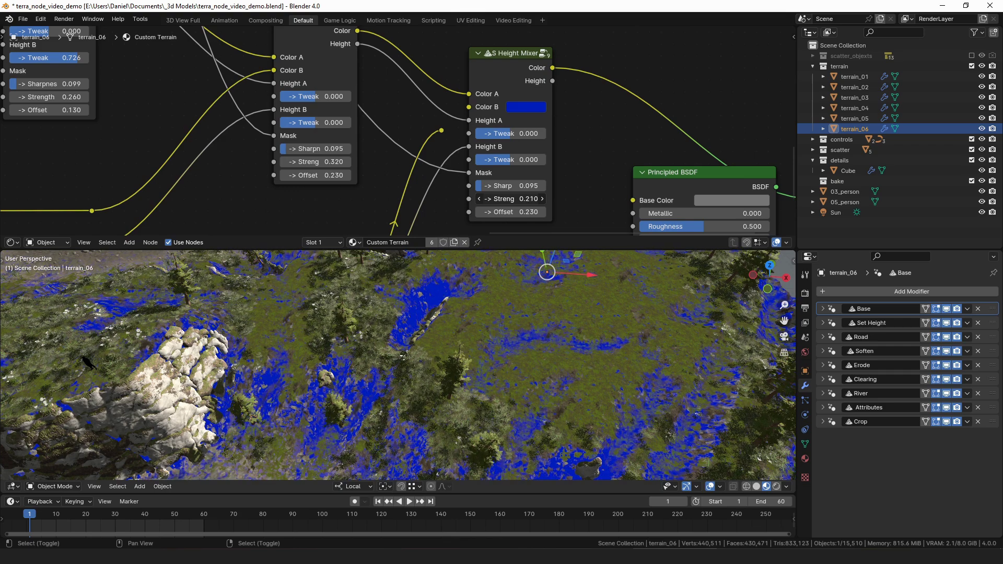
Reconnect the diffuse texture to the fifth Height Mixer's Color B, remove the loose reroute and inspect the blend up close.
{"action": "scroll", "coordinate": [460, 125], "scroll_direction": "down", "scroll_amount": 1}
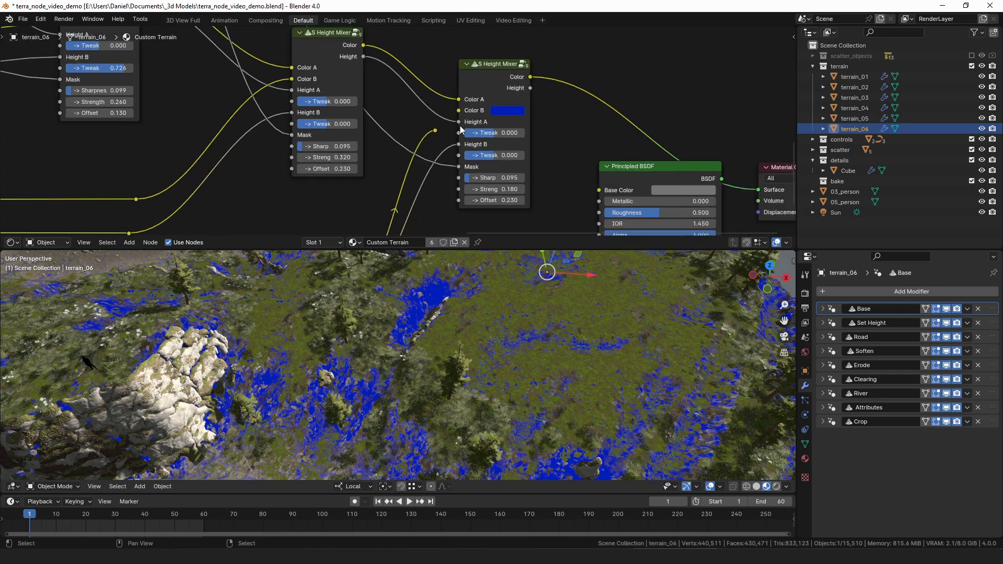
{"action": "left_click_drag", "start_coordinate": [437, 132], "coordinate": [459, 110]}
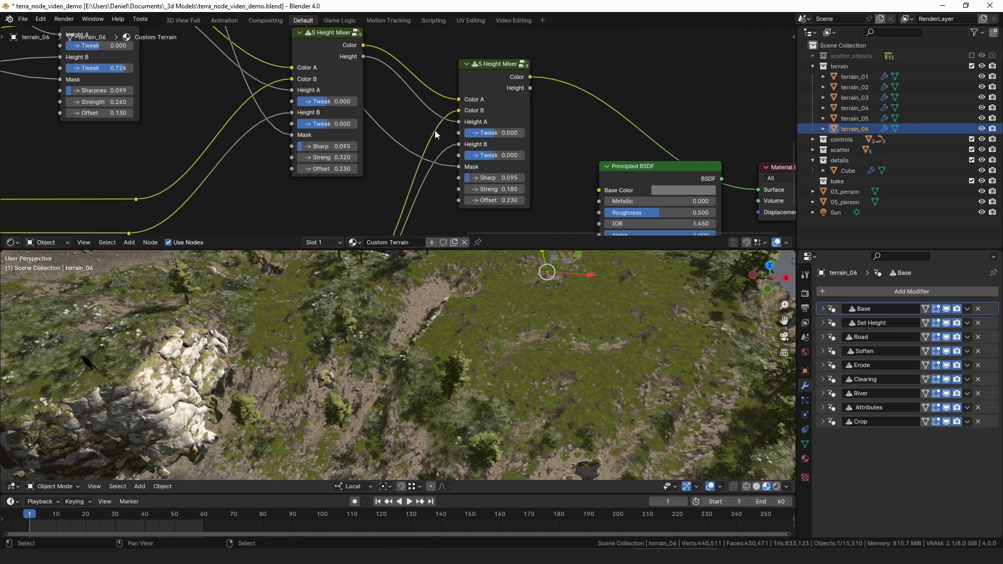
{"action": "scroll", "coordinate": [434, 130], "scroll_direction": "down", "scroll_amount": 1}
{"action": "mouse_move", "coordinate": [478, 379]}
{"action": "middle_mouse_down"}
{"action": "mouse_move", "coordinate": [475, 353]}
{"action": "mouse_move", "coordinate": [488, 368]}
{"action": "middle_mouse_up"}
{"action": "scroll", "coordinate": [487, 337], "scroll_direction": "up", "scroll_amount": 4}
{"action": "scroll", "coordinate": [506, 184], "scroll_direction": "up", "scroll_amount": 3}
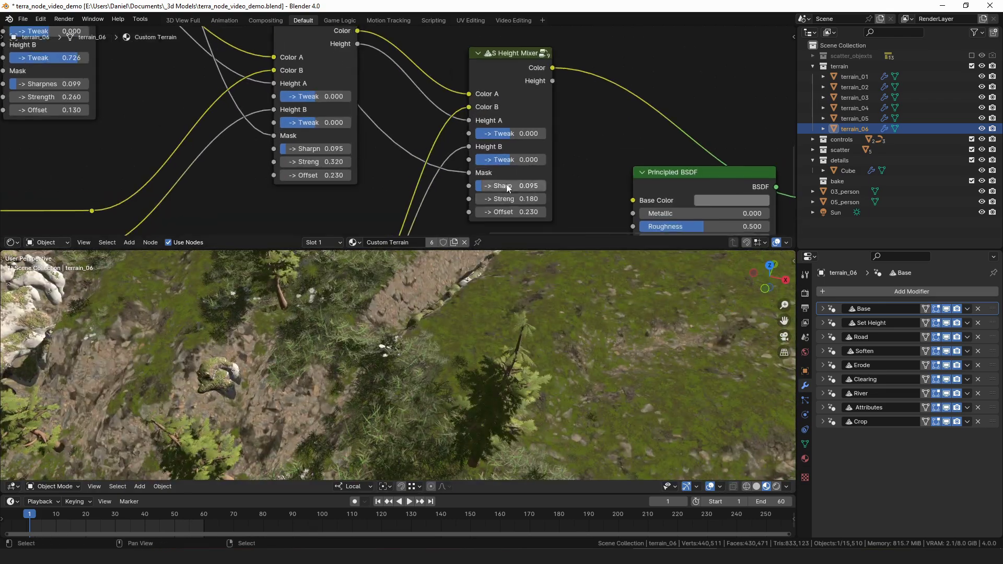
Set the fifth Height Mixer's Strength to 0.240 and raise its Sharpness slightly.
{"action": "mouse_move", "coordinate": [506, 198]}
{"action": "left_mouse_down", "text": "shift"}
{"action": "mouse_move", "coordinate": [476, 198]}
{"action": "mouse_move", "coordinate": [518, 202]}
{"action": "left_mouse_up", "text": "shift"}
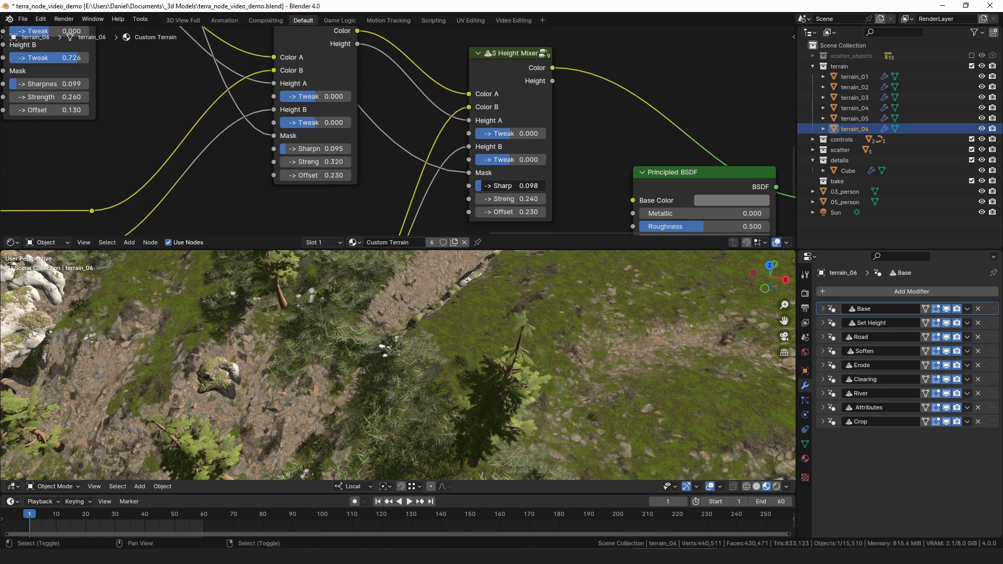
{"action": "left_click_drag", "start_coordinate": [507, 185], "coordinate": [525, 186], "text": "shift"}
{"action": "middle_click_drag", "start_coordinate": [544, 345], "coordinate": [555, 325]}
{"action": "scroll", "coordinate": [402, 135], "scroll_direction": "down", "scroll_amount": 5}
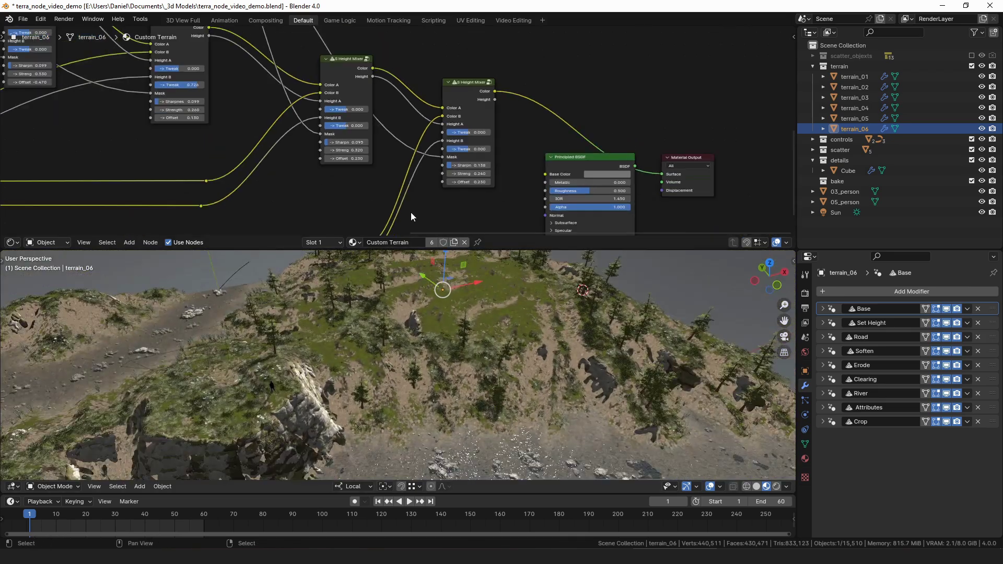
Insert an RGB Curves node into the lower rocky trail diffuse link that feeds the fifth Height Mixer's Color B.
{"action": "middle_click_drag", "start_coordinate": [412, 217], "coordinate": [460, 99]}
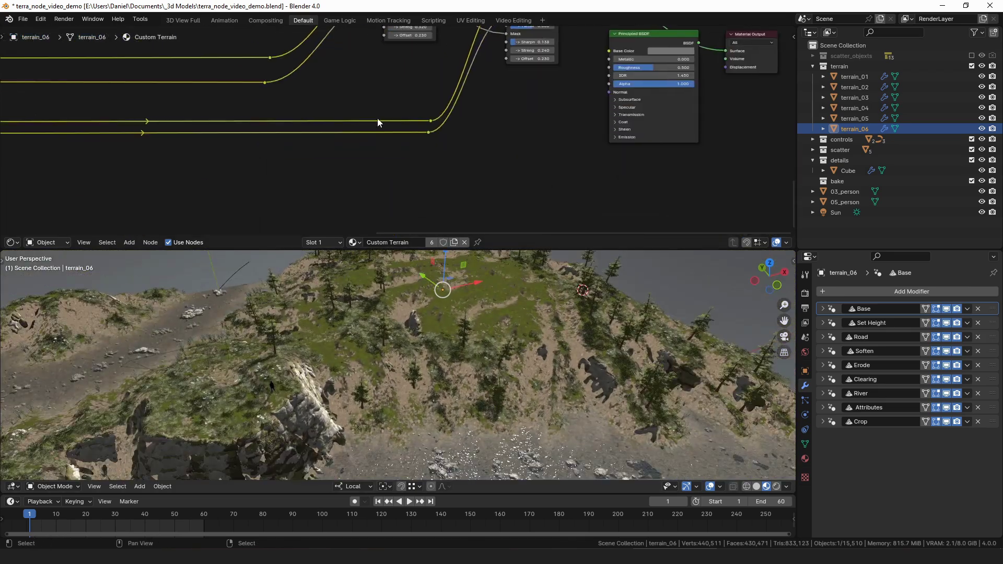
{"action": "middle_click_drag", "start_coordinate": [336, 125], "coordinate": [421, 187]}
{"action": "scroll", "coordinate": [420, 186], "scroll_direction": "down", "scroll_amount": 1}
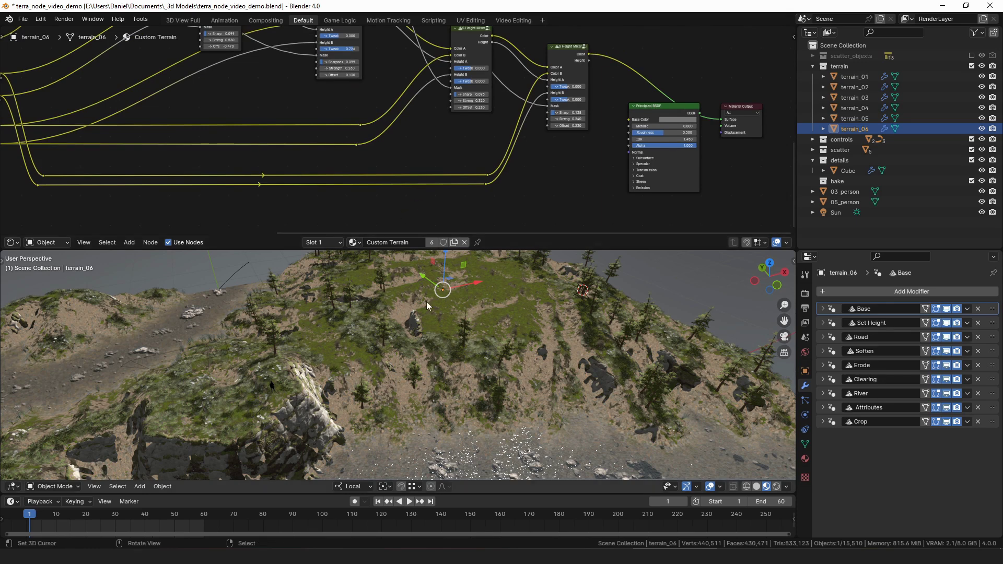
{"action": "middle_click_drag", "start_coordinate": [426, 201], "coordinate": [535, 191]}
{"action": "key", "text": "shift+a"}
{"action": "left_click", "coordinate": [347, 215]}
{"action": "type", "text": "rgb"}
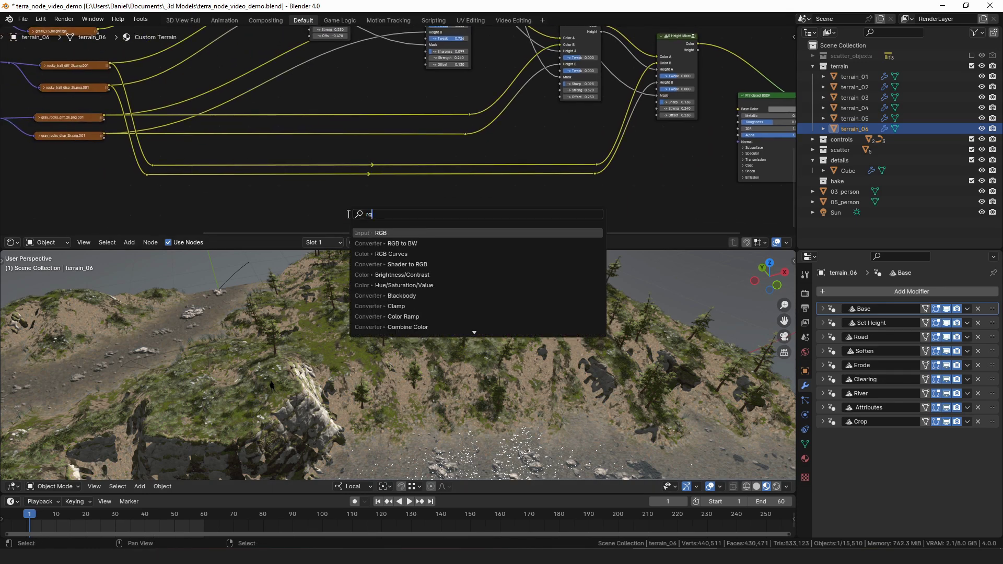
{"action": "key", "text": "Down"}
{"action": "key", "text": "Down"}
{"action": "key", "text": "Return"}
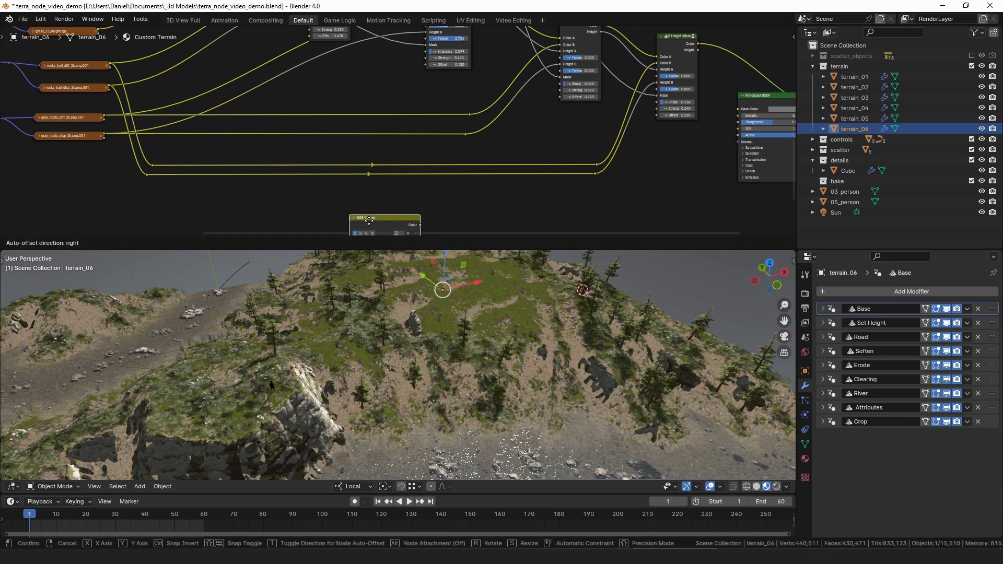
{"action": "left_click", "coordinate": [389, 147]}
Darken the rocky trail color by pulling the RGB Curves midpoint down to about 0.58, 0.39, and check the terrain.
{"action": "middle_click_drag", "start_coordinate": [407, 189], "coordinate": [401, 163]}
{"action": "scroll", "coordinate": [401, 163], "scroll_direction": "up", "scroll_amount": 3}
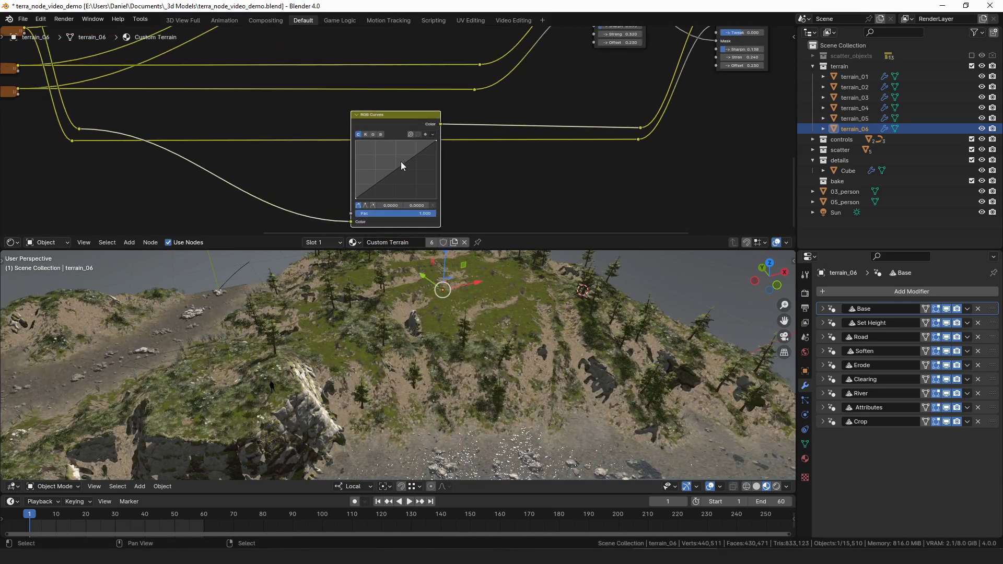
{"action": "left_click_drag", "start_coordinate": [400, 172], "coordinate": [401, 174]}
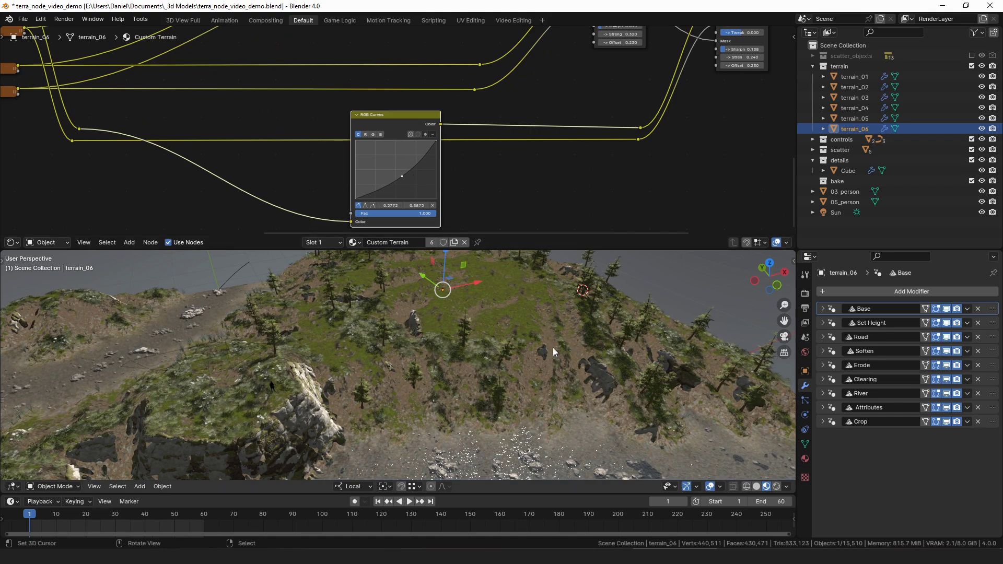
{"action": "middle_click_drag", "start_coordinate": [553, 347], "coordinate": [539, 365]}
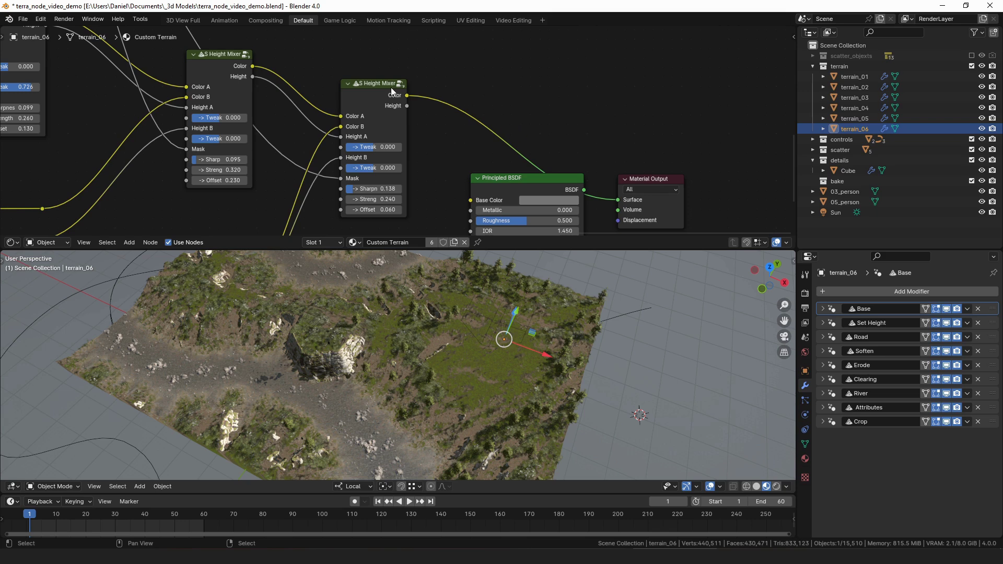
Rearrange the fifth Height Mixer, Principled BSDF and Material Output nodes to leave free space between them.
{"action": "left_click_drag", "start_coordinate": [404, 100], "coordinate": [400, 109]}
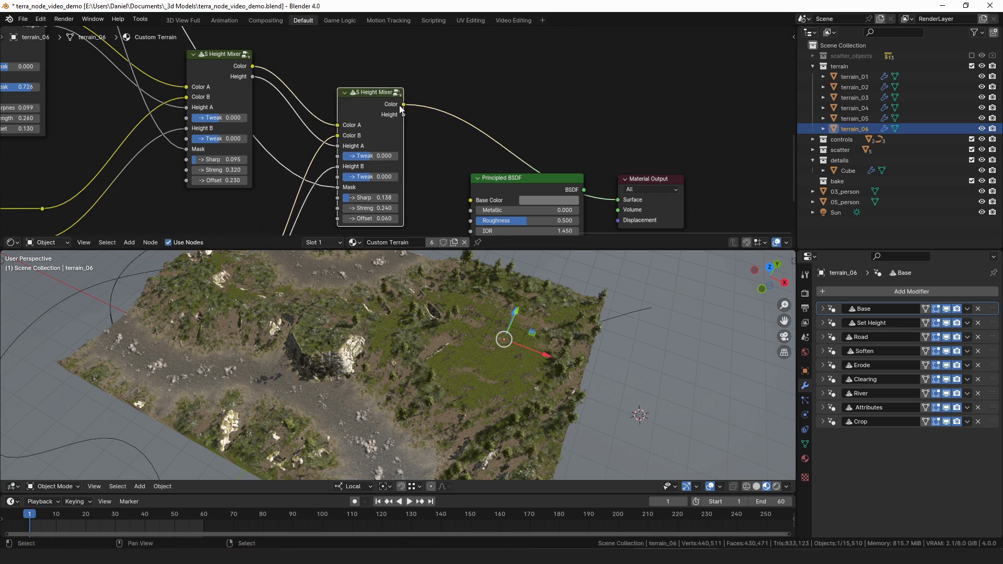
{"action": "middle_click_drag", "start_coordinate": [503, 177], "coordinate": [324, 99]}
{"action": "scroll", "coordinate": [325, 100], "scroll_direction": "down", "scroll_amount": 3}
{"action": "left_click_drag", "start_coordinate": [450, 120], "coordinate": [674, 38]}
{"action": "left_click_drag", "start_coordinate": [356, 130], "coordinate": [595, 92]}
Add a Bump node driven by the fifth Height Mixer's Height output and set its Distance to 0.5.
{"action": "left_click_drag", "start_coordinate": [250, 71], "coordinate": [425, 164]}
{"action": "type", "text": "bum"}
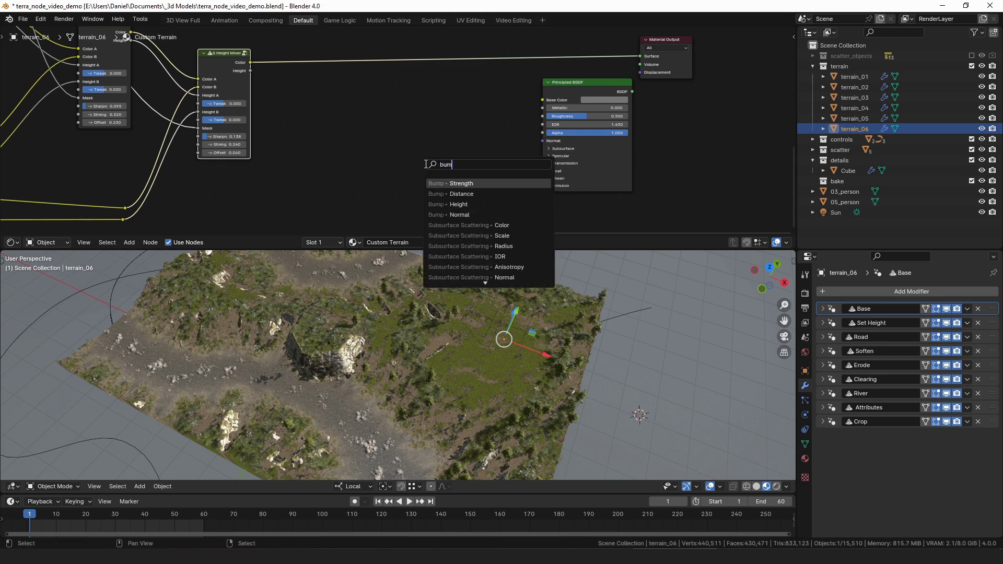
{"action": "left_click", "coordinate": [452, 204]}
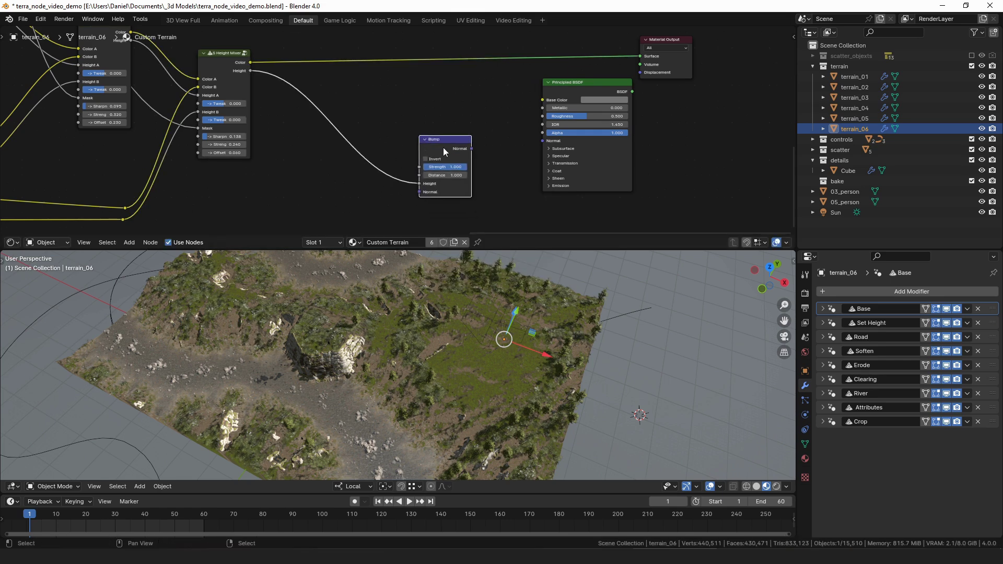
{"action": "left_click", "coordinate": [450, 177]}
Connect the Bump node to the Principled BSDF's Normal and send the shader to the Material Output for preview.
{"action": "left_click_drag", "start_coordinate": [471, 150], "coordinate": [564, 137]}
{"action": "left_click", "coordinate": [601, 88], "text": "ctrl+shift"}
{"action": "left_click_drag", "start_coordinate": [599, 84], "coordinate": [565, 61]}
Try a Bump Distance of 1, lower it again for a subtler relief, and inspect the surface up close.
{"action": "scroll", "coordinate": [493, 350], "scroll_direction": "up", "scroll_amount": 6}
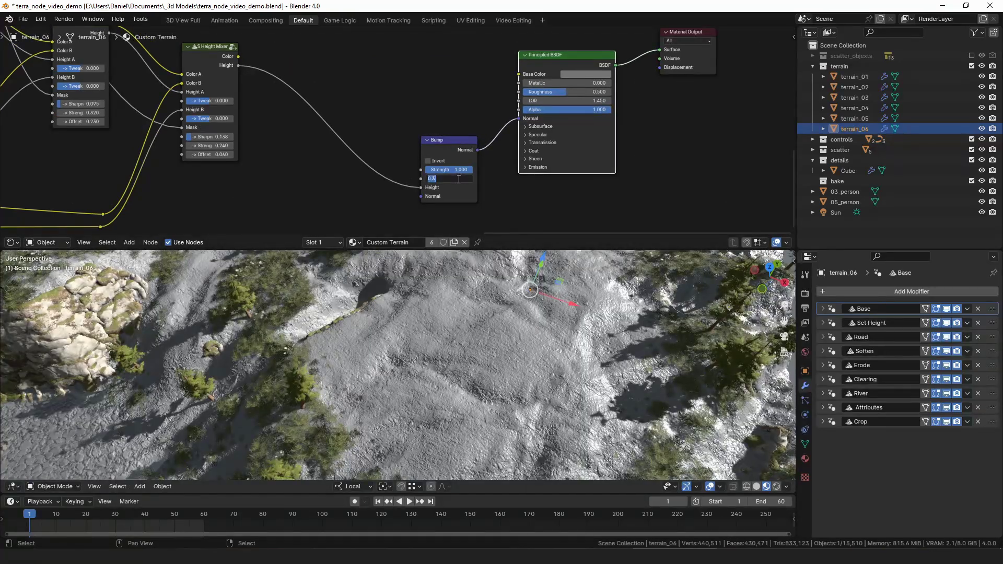
{"action": "type", "text": "1"}
{"action": "key", "text": "Return"}
{"action": "middle_click_drag", "start_coordinate": [482, 395], "coordinate": [464, 386]}
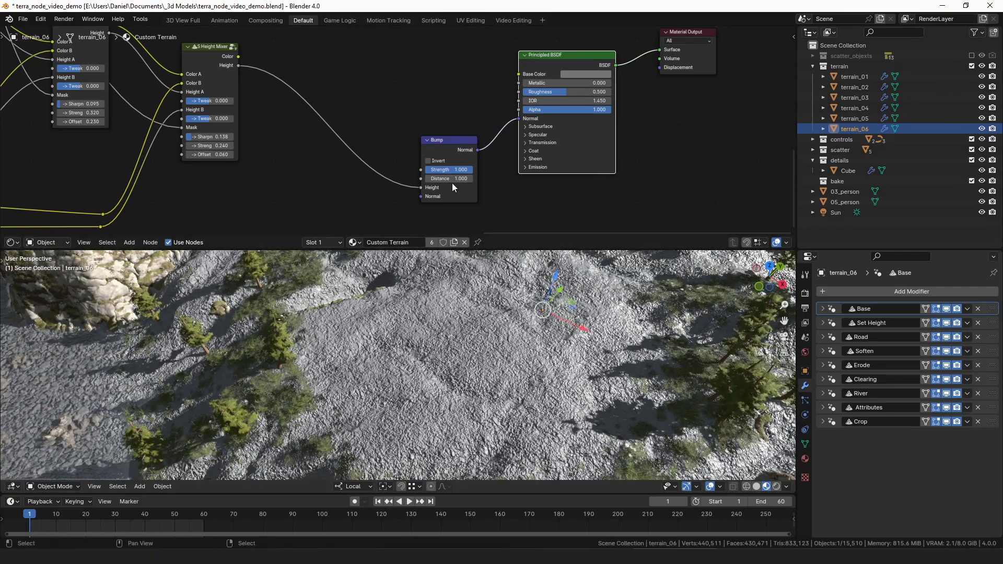
{"action": "key", "text": "Return"}
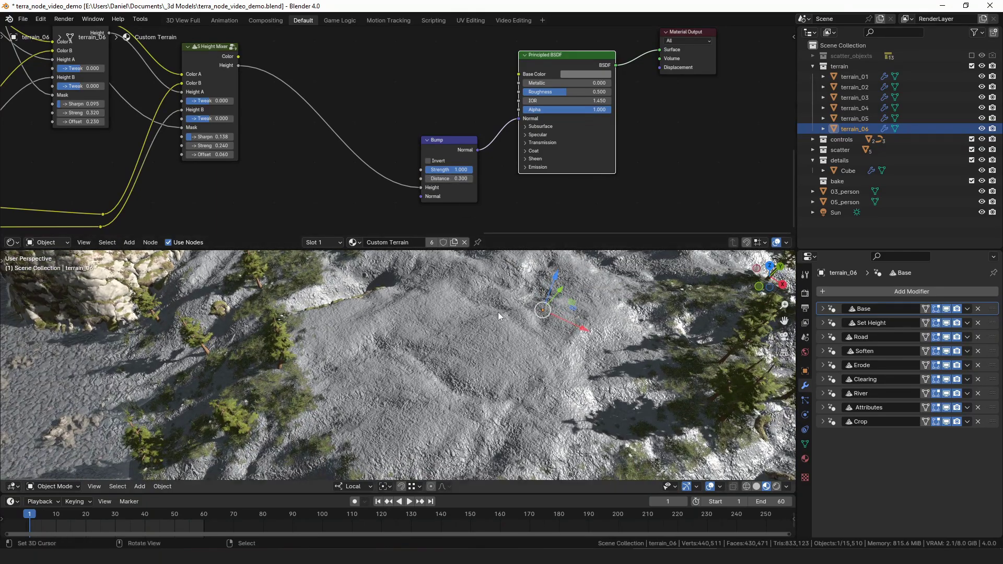
{"action": "middle_click_drag", "start_coordinate": [497, 312], "coordinate": [532, 347]}
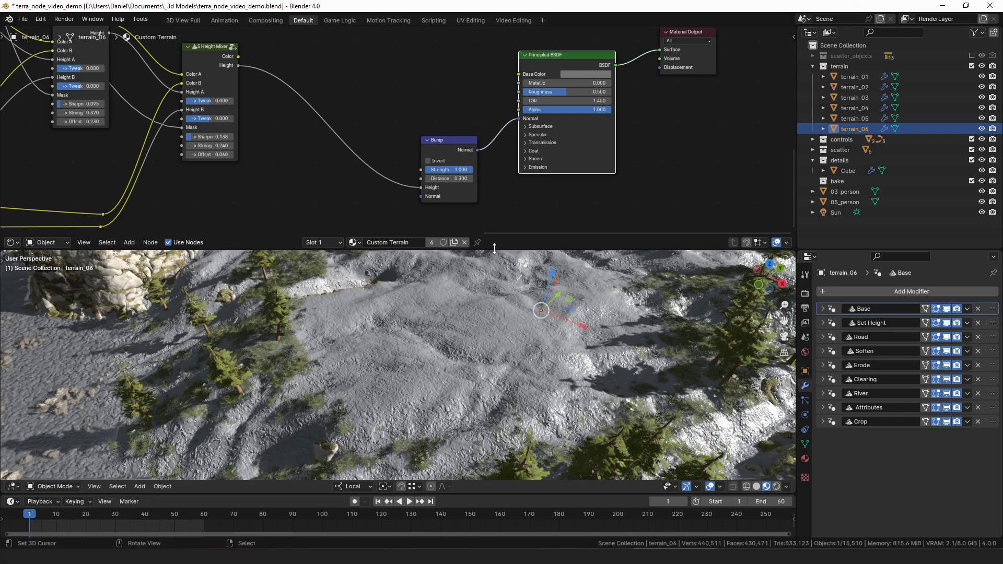
Connect the fifth Height Mixer's Color output to the Principled BSDF's Base Color.
{"action": "left_click_drag", "start_coordinate": [449, 199], "coordinate": [445, 201]}
{"action": "middle_click_drag", "start_coordinate": [445, 201], "coordinate": [442, 236]}
{"action": "left_click_drag", "start_coordinate": [237, 94], "coordinate": [557, 77]}
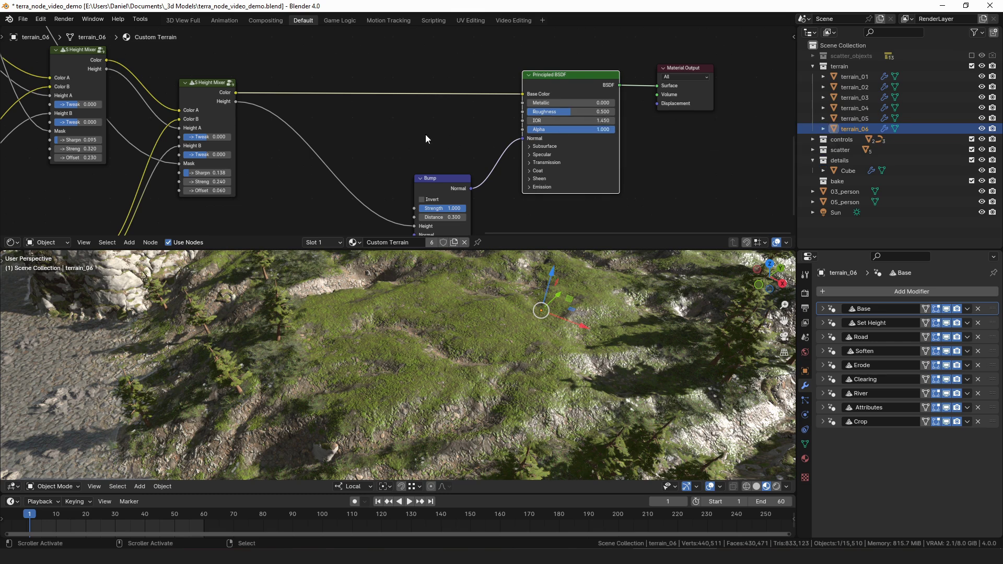
Branch the fifth Height Mixer's Color output into a new Separate Color node.
{"action": "scroll", "coordinate": [412, 128], "scroll_direction": "down", "scroll_amount": 3}
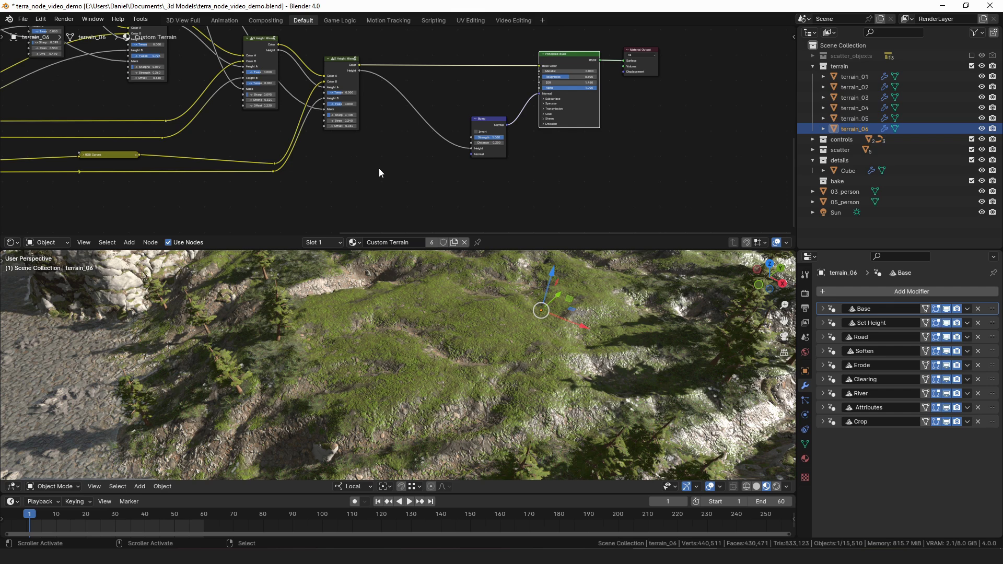
{"action": "scroll", "coordinate": [340, 76], "scroll_direction": "up", "scroll_amount": 2}
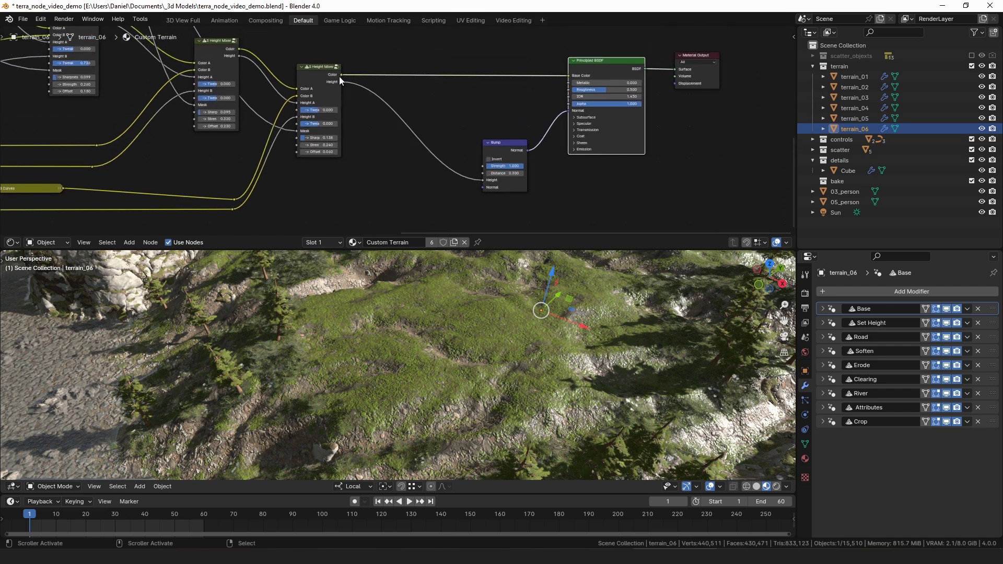
{"action": "left_click_drag", "start_coordinate": [344, 75], "coordinate": [410, 52]}
{"action": "type", "text": "sepa"}
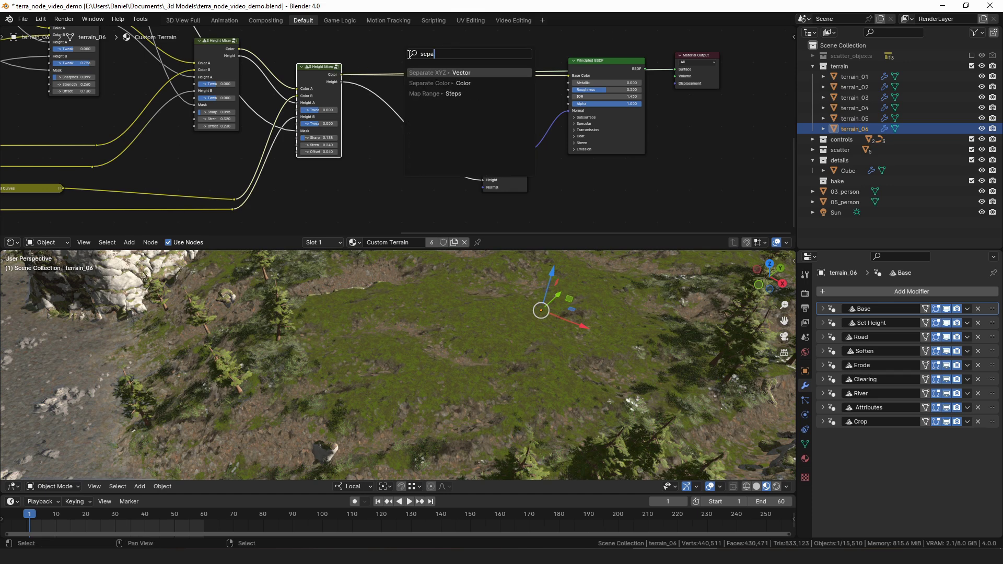
{"action": "key", "text": "Down"}
{"action": "key", "text": "Return"}
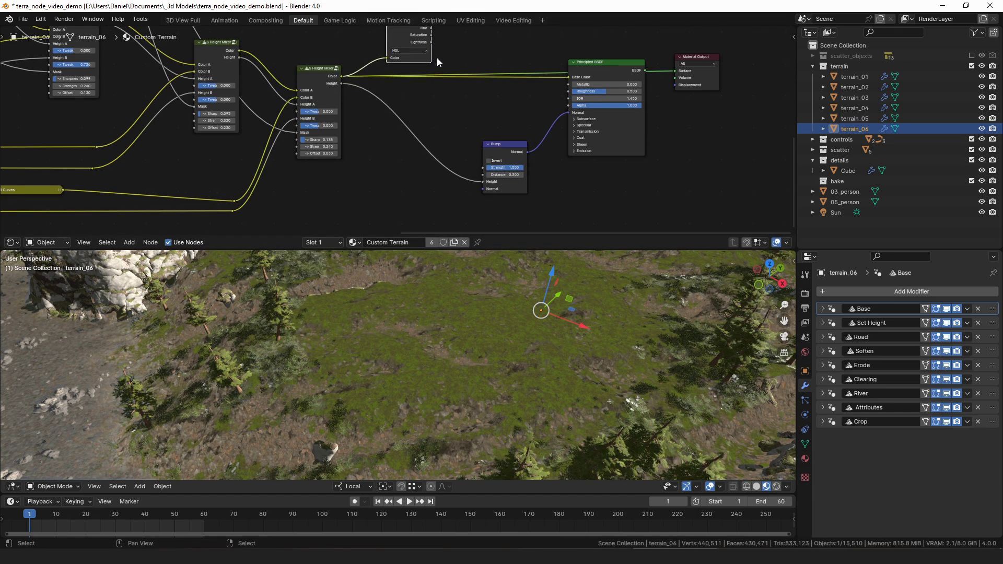
Add a Float Curve node fed by the Separate Color node's Lightness and place it beside that node.
{"action": "middle_click_drag", "start_coordinate": [437, 58], "coordinate": [422, 75]}
{"action": "left_click_drag", "start_coordinate": [422, 69], "coordinate": [501, 66]}
{"action": "type", "text": "float"}
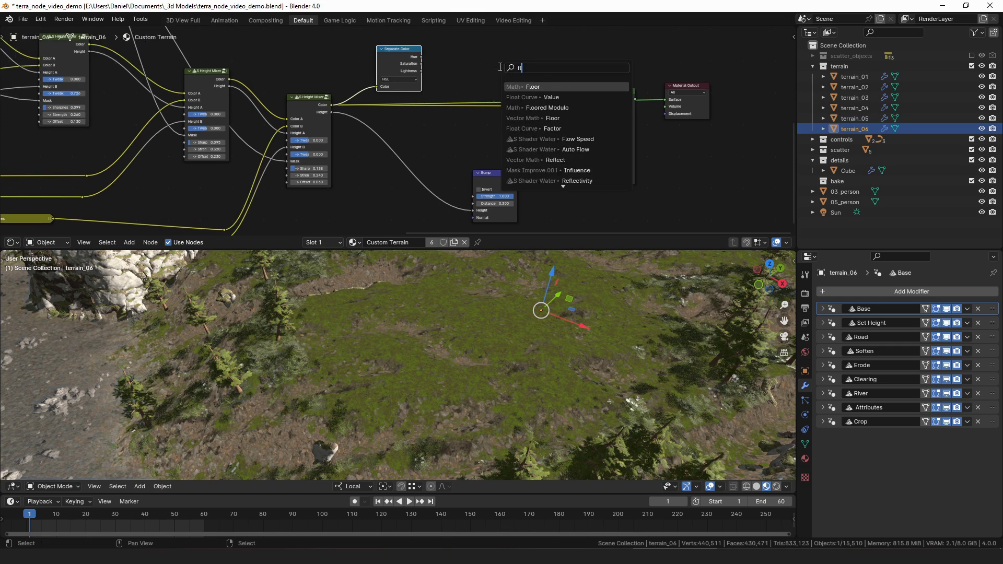
{"action": "key", "text": "Return"}
{"action": "left_click", "coordinate": [448, 39]}
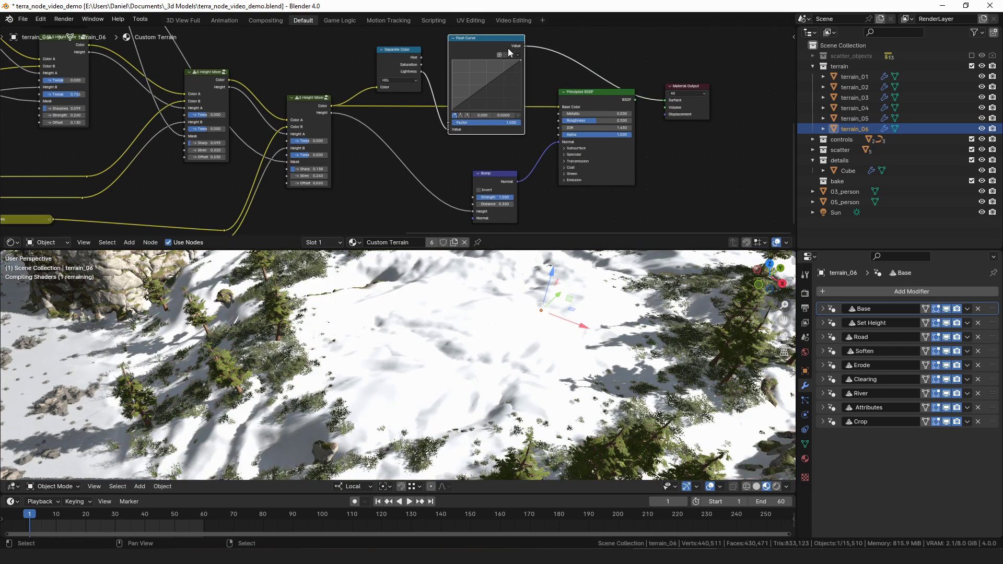
Reposition the Lightness Float Curve node and raise the curve's starting point to a value of 0.75.
{"action": "middle_click_drag", "start_coordinate": [481, 89], "coordinate": [440, 114]}
{"action": "key", "text": "g"}
{"action": "left_click", "coordinate": [408, 108]}
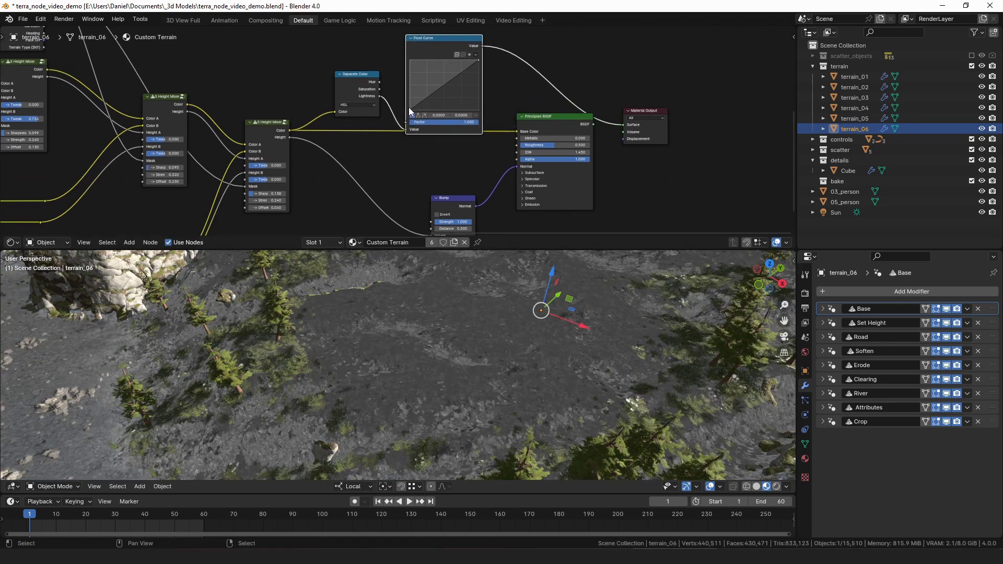
{"action": "key", "text": "g"}
{"action": "left_click", "coordinate": [417, 105]}
{"action": "left_click_drag", "start_coordinate": [444, 86], "coordinate": [417, 73]}
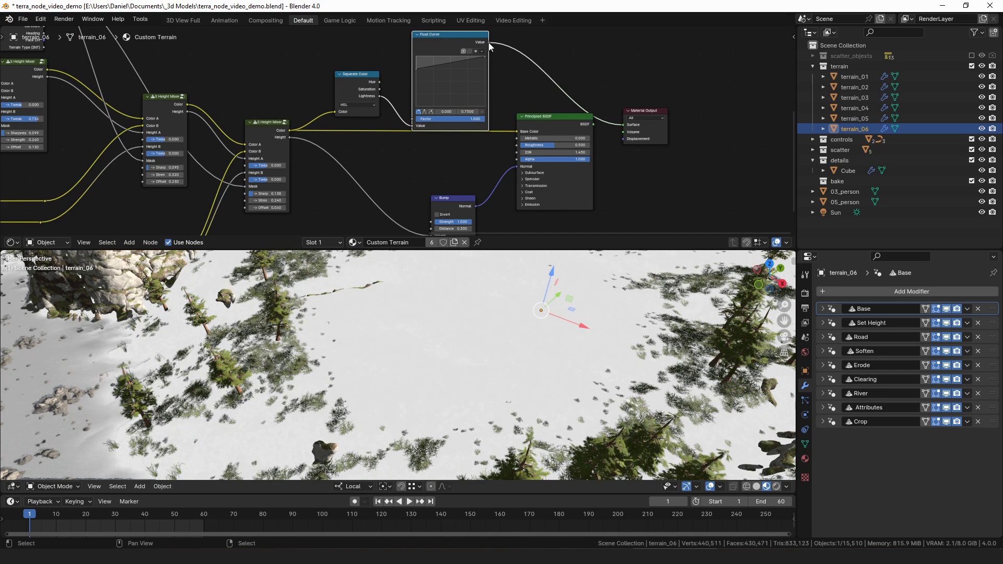
Connect the Float Curve's Value to the Principled BSDF's Roughness and inspect the shaded terrain from several angles.
{"action": "left_click_drag", "start_coordinate": [487, 42], "coordinate": [517, 145]}
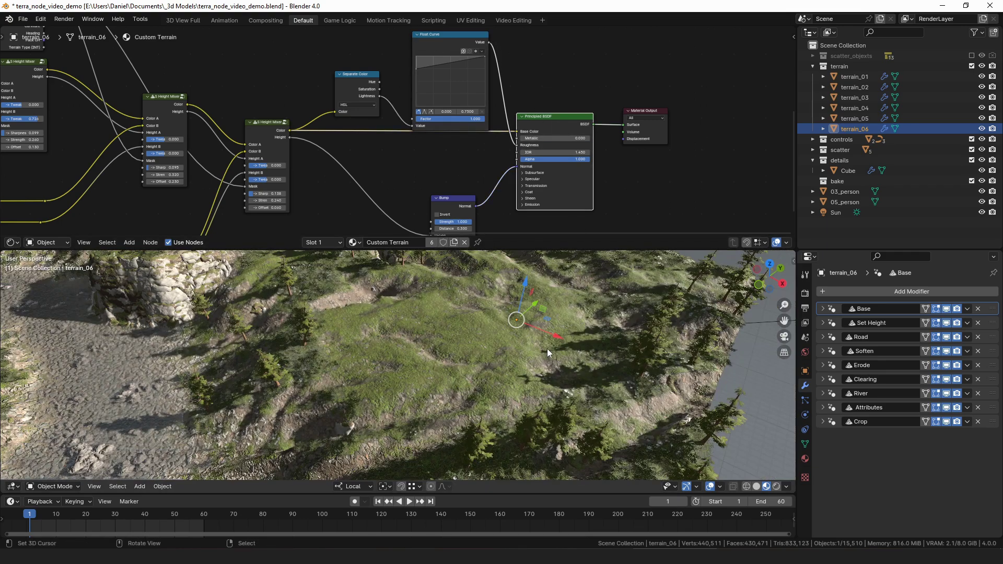
{"action": "middle_click_drag", "start_coordinate": [540, 347], "coordinate": [532, 337]}
{"action": "scroll", "coordinate": [517, 346], "scroll_direction": "down", "scroll_amount": 5}
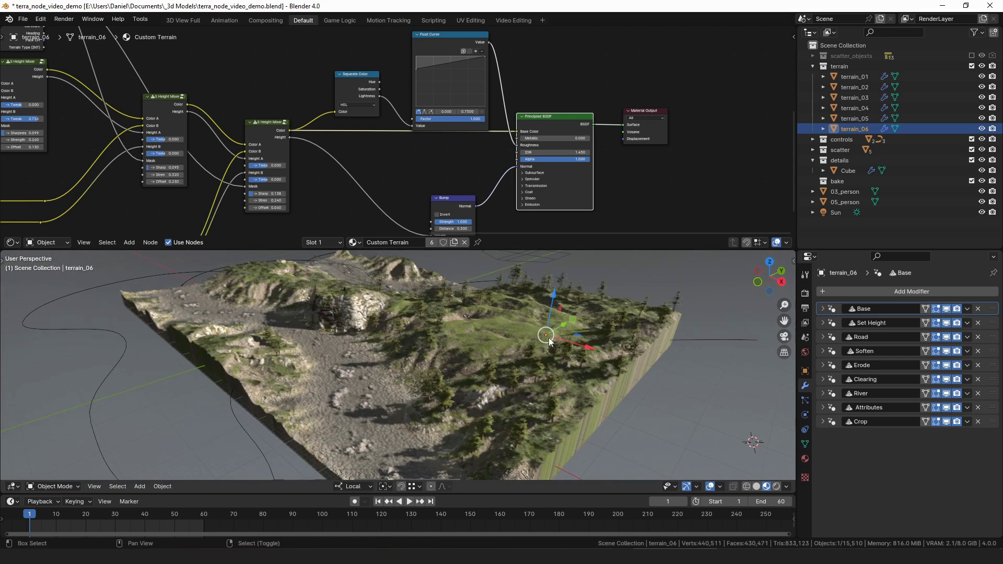
{"action": "scroll", "coordinate": [510, 334], "scroll_direction": "up", "scroll_amount": 1}
{"action": "middle_click_drag", "start_coordinate": [469, 314], "coordinate": [476, 350]}
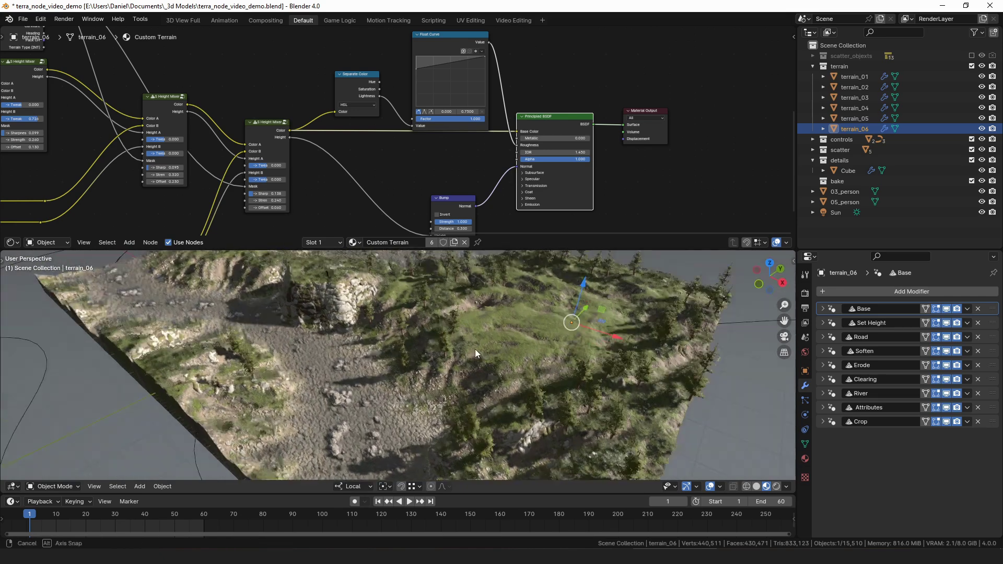
{"action": "scroll", "coordinate": [476, 350], "scroll_direction": "up", "scroll_amount": 1}
{"action": "middle_click_drag", "start_coordinate": [482, 295], "coordinate": [473, 346]}
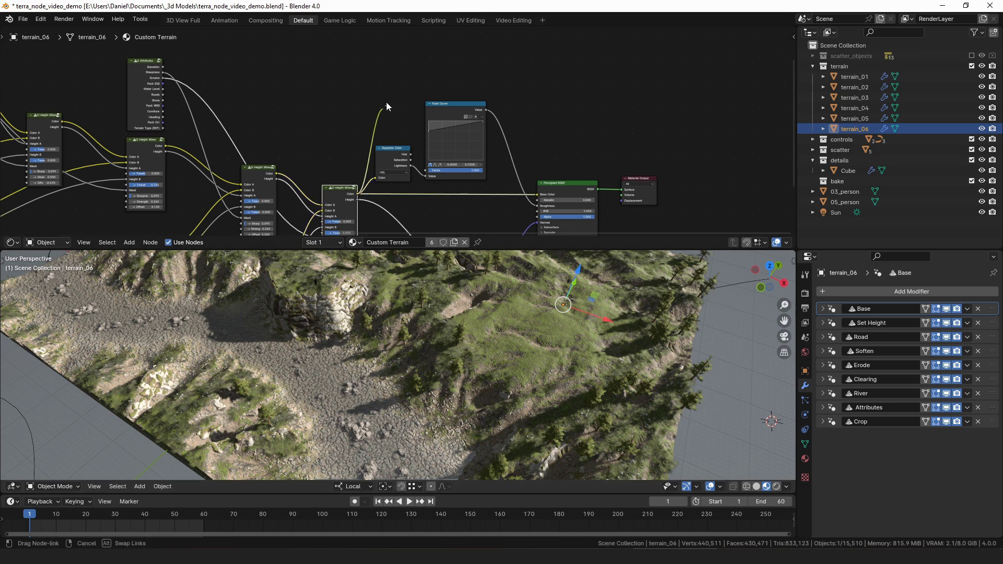
Add a color Mix node with the fifth Height Mixer's Color in input A and place it above the Float Curve.
{"action": "key", "text": "shift+a"}
{"action": "type", "text": "mix"}
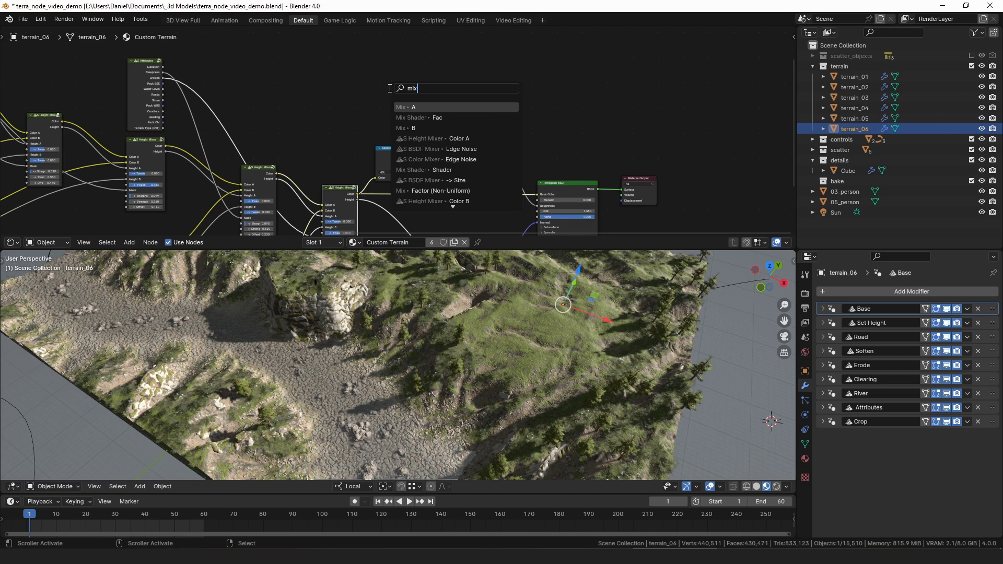
{"action": "key", "text": "Return"}
{"action": "left_click", "coordinate": [389, 50]}
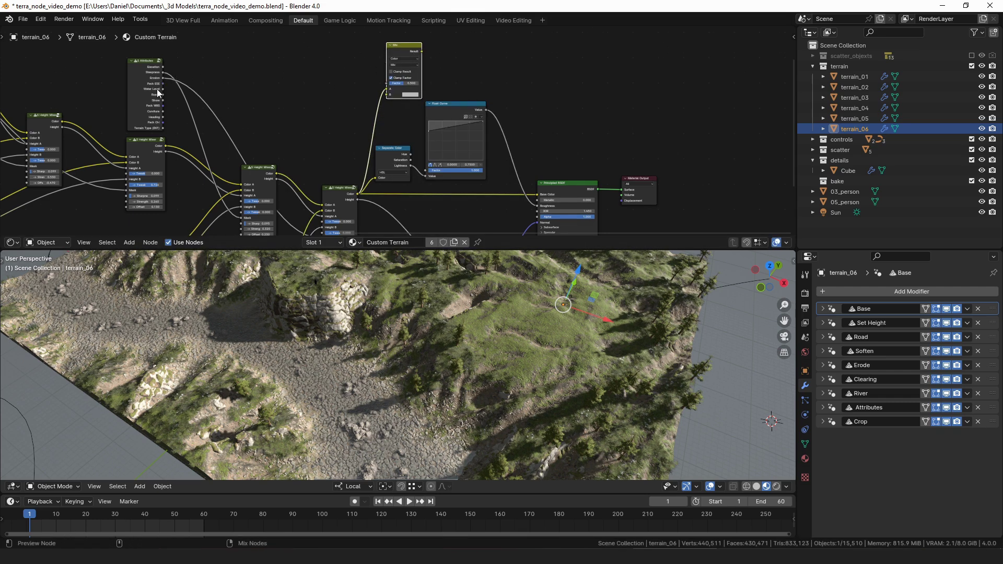
Add a Float Curve node fed by the Attributes node's Water Level output and preview its mask on the terrain.
{"action": "left_click_drag", "start_coordinate": [163, 89], "coordinate": [291, 65]}
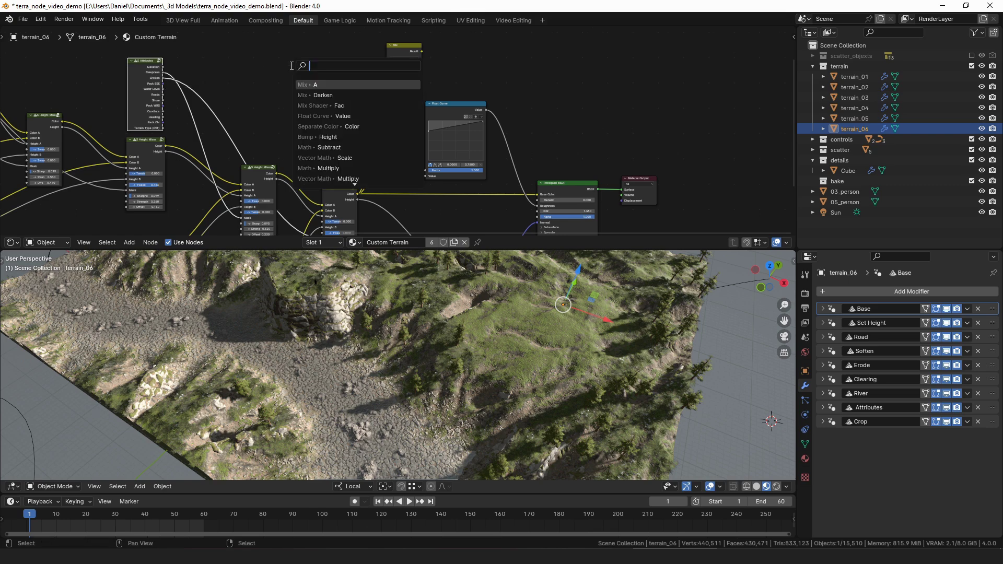
{"action": "type", "text": "floa"}
{"action": "key", "text": "Return"}
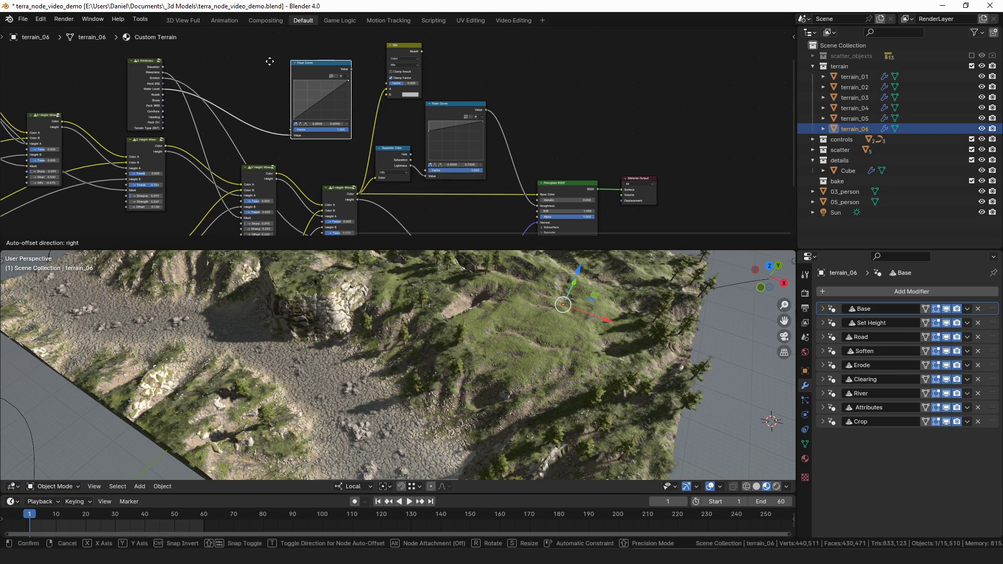
{"action": "left_click", "coordinate": [254, 58]}
{"action": "scroll", "coordinate": [260, 101], "scroll_direction": "up", "scroll_amount": 3}
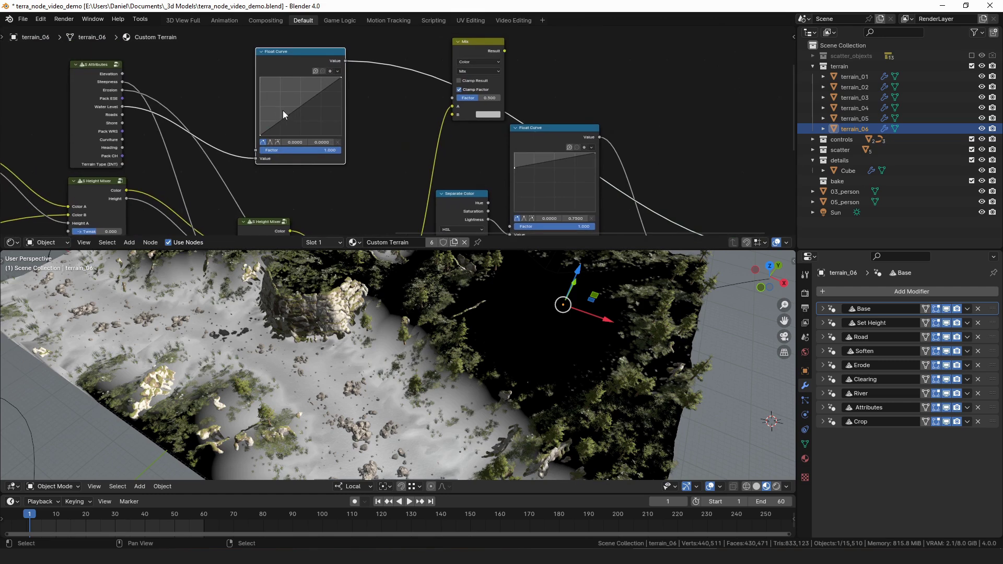
Tighten the water level mask by moving the Float Curve's lower point to about 0.445 and its upper point to about 0.78.
{"action": "left_click_drag", "start_coordinate": [263, 135], "coordinate": [298, 136]}
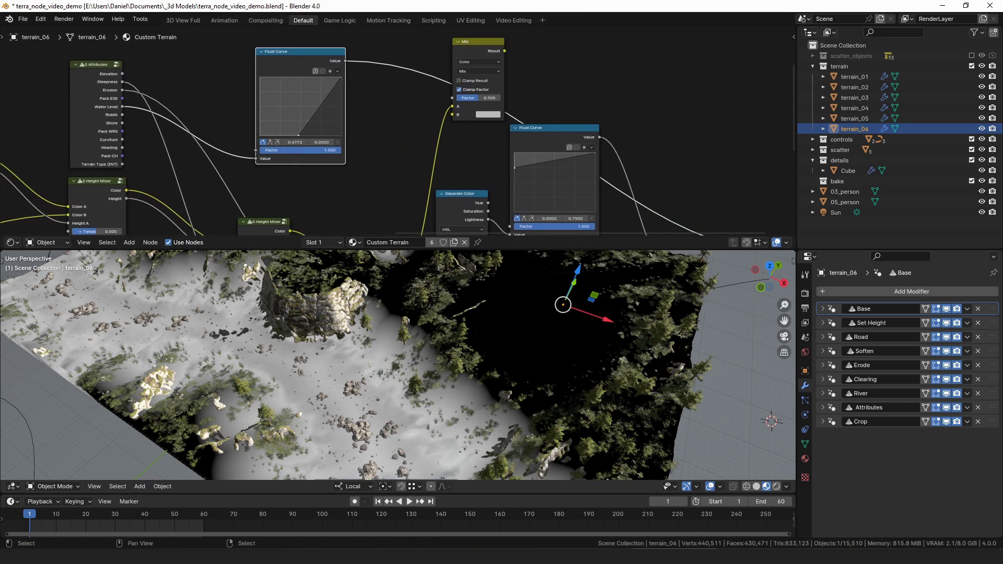
{"action": "left_click_drag", "start_coordinate": [299, 135], "coordinate": [295, 135]}
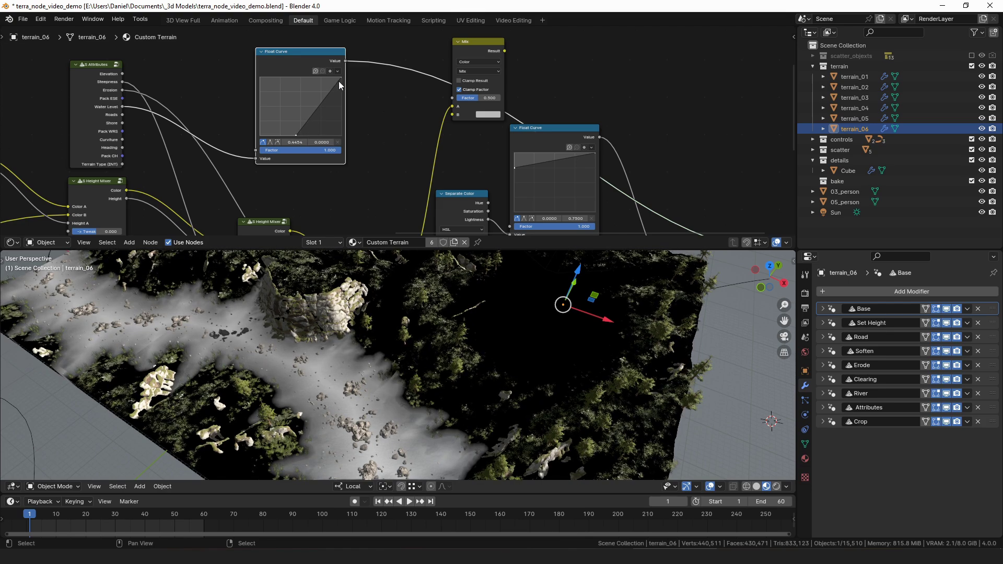
{"action": "left_click_drag", "start_coordinate": [340, 78], "coordinate": [323, 77]}
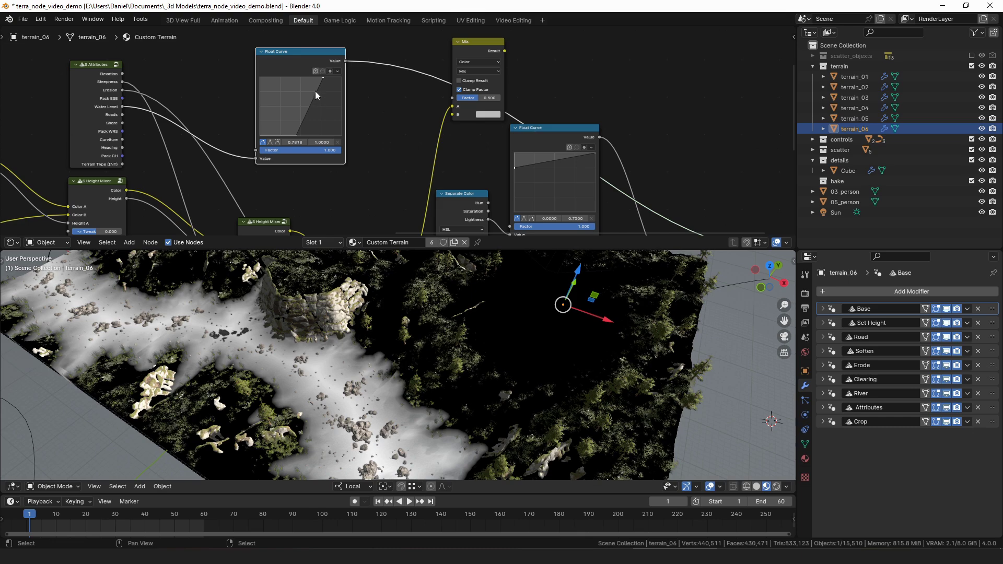
Add two control points to the water level Float Curve and connect its Value to the color Mix node's Factor.
{"action": "left_click", "coordinate": [315, 90]}
{"action": "left_click", "coordinate": [302, 121]}
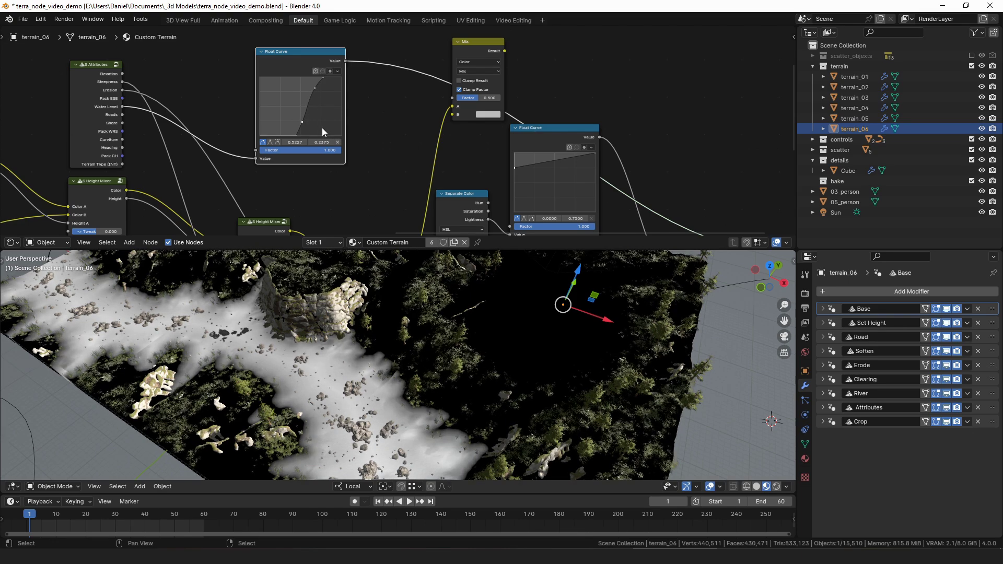
{"action": "middle_click_drag", "start_coordinate": [372, 122], "coordinate": [359, 139]}
{"action": "left_click_drag", "start_coordinate": [333, 78], "coordinate": [439, 115]}
Set the color Mix node's blending mode to Multiply and adjust input B to a light grey.
{"action": "left_click", "coordinate": [465, 88]}
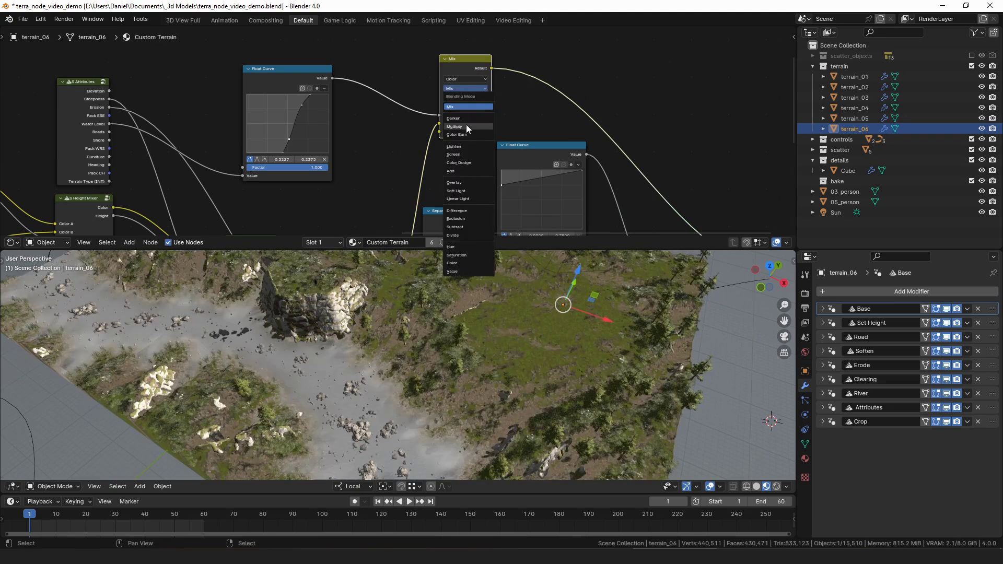
{"action": "left_click", "coordinate": [466, 127]}
{"action": "left_click", "coordinate": [474, 132]}
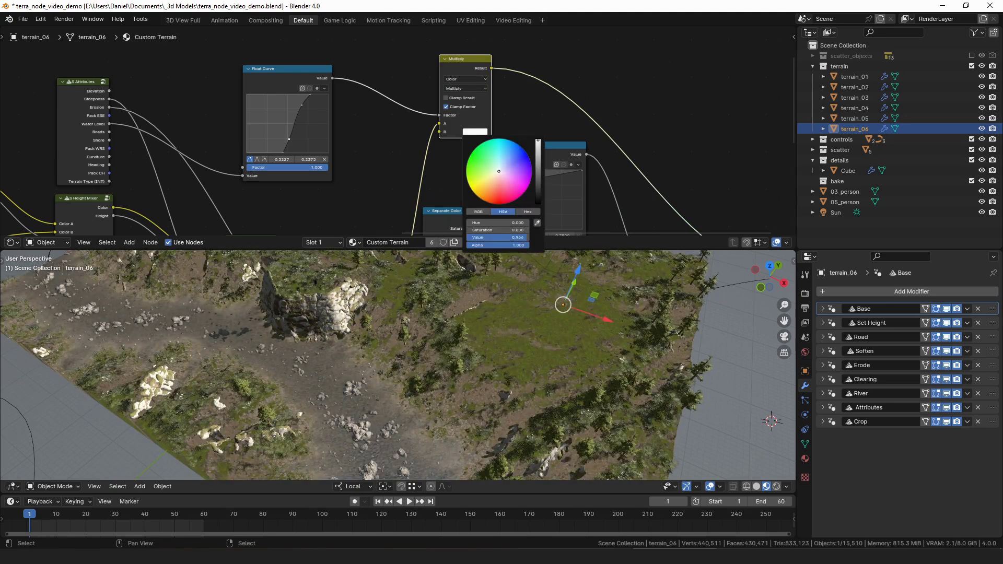
{"action": "left_click_drag", "start_coordinate": [538, 140], "coordinate": [538, 178]}
{"action": "left_click_drag", "start_coordinate": [486, 237], "coordinate": [508, 238]}
Refine the water level Float Curve by shifting its lower points and moving its upper point to about 0.736, 1.0.
{"action": "scroll", "coordinate": [268, 115], "scroll_direction": "up", "scroll_amount": 2}
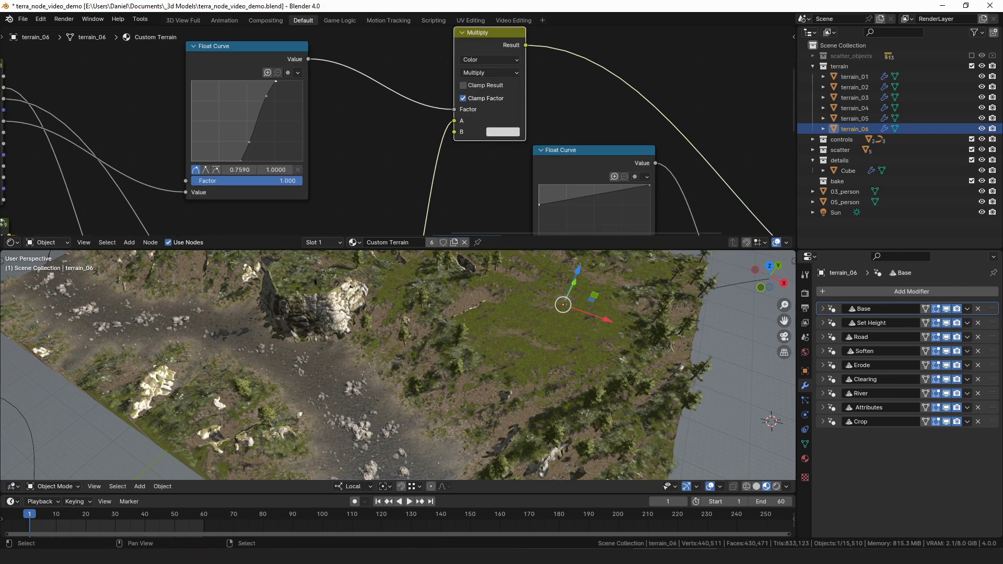
{"action": "left_click_drag", "start_coordinate": [236, 161], "coordinate": [232, 159]}
{"action": "left_click", "coordinate": [246, 142]}
{"action": "scroll", "coordinate": [399, 389], "scroll_direction": "up", "scroll_amount": 6}
{"action": "scroll", "coordinate": [355, 390], "scroll_direction": "up", "scroll_amount": 3}
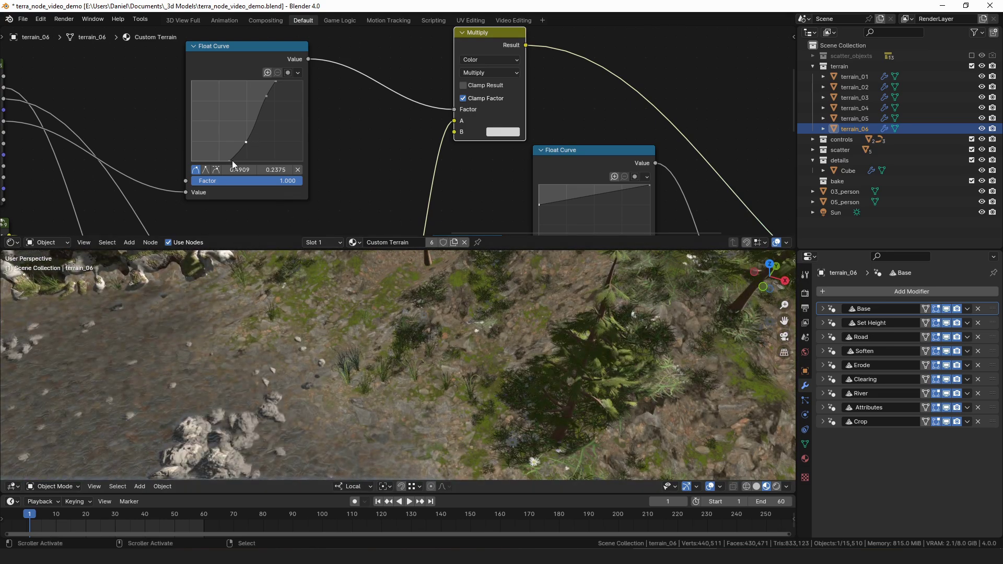
{"action": "left_click_drag", "start_coordinate": [230, 160], "coordinate": [243, 139]}
{"action": "left_click_drag", "start_coordinate": [267, 96], "coordinate": [273, 82]}
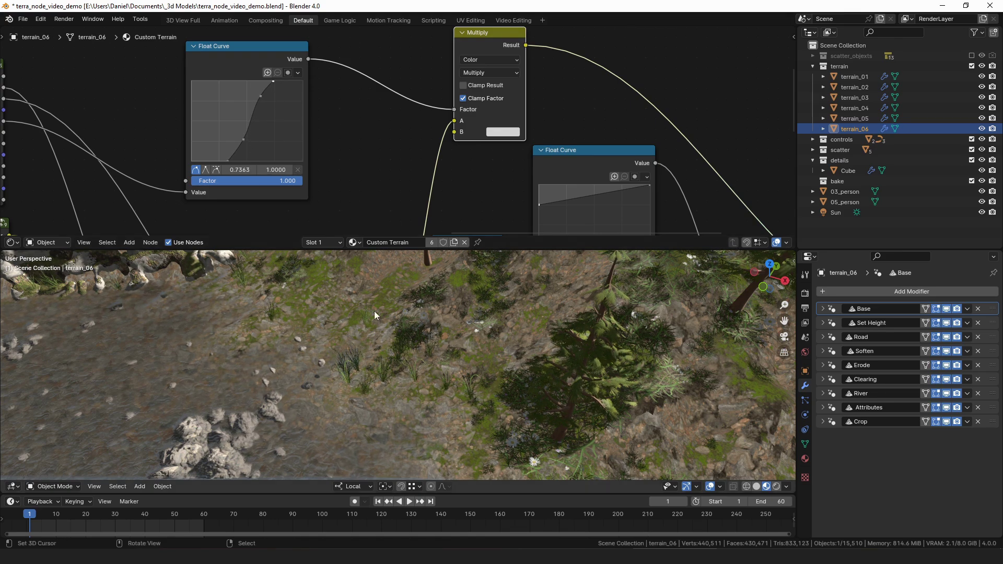
{"action": "scroll", "coordinate": [374, 311], "scroll_direction": "down", "scroll_amount": 4}
{"action": "scroll", "coordinate": [372, 133], "scroll_direction": "down", "scroll_amount": 4}
{"action": "scroll", "coordinate": [405, 113], "scroll_direction": "down", "scroll_amount": 3}
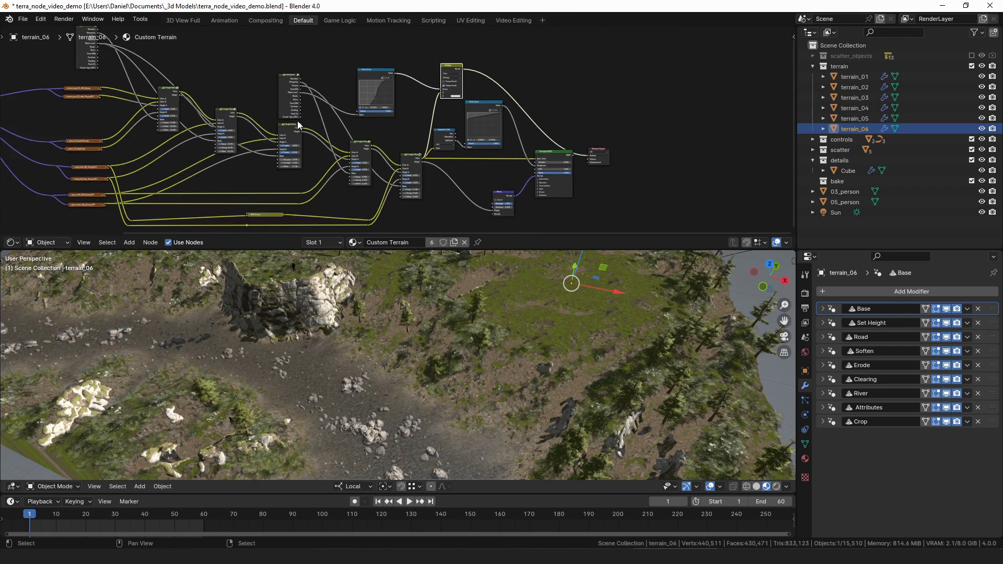
Connect the Multiply node's Result to the Principled BSDF's Base Color.
{"action": "middle_click_drag", "start_coordinate": [555, 114], "coordinate": [505, 128]}
{"action": "scroll", "coordinate": [513, 142], "scroll_direction": "up", "scroll_amount": 5}
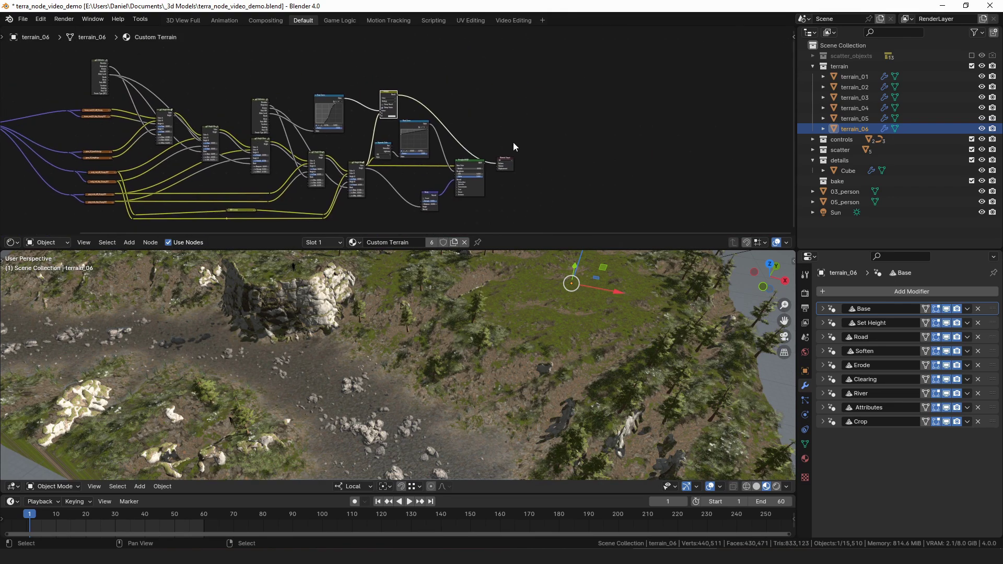
{"action": "left_click_drag", "start_coordinate": [396, 58], "coordinate": [513, 202]}
{"action": "scroll", "coordinate": [612, 105], "scroll_direction": "down", "scroll_amount": 2}
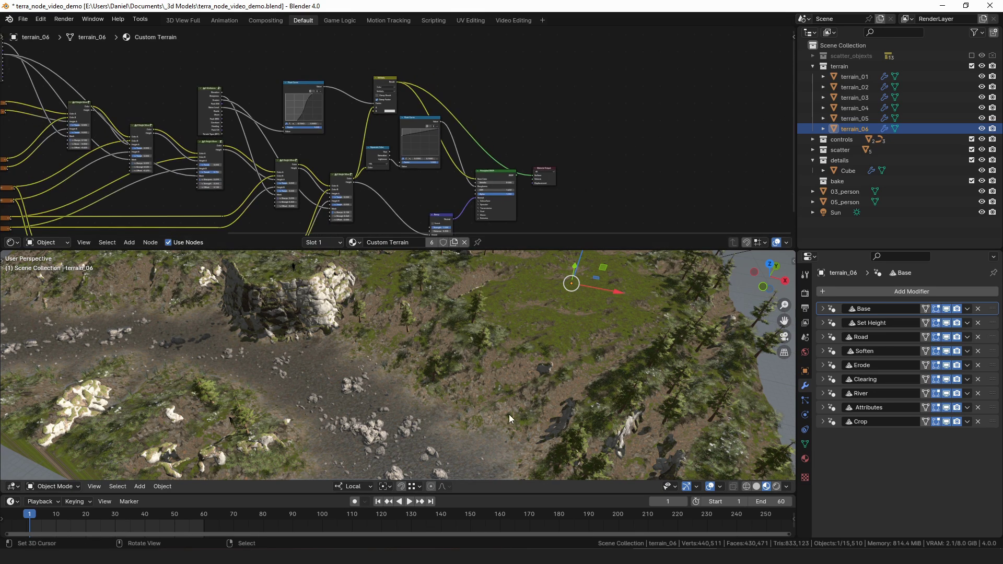
Add an S BSDF Mixer node and place it in the empty space beyond the Material Output.
{"action": "key", "text": "shift+a"}
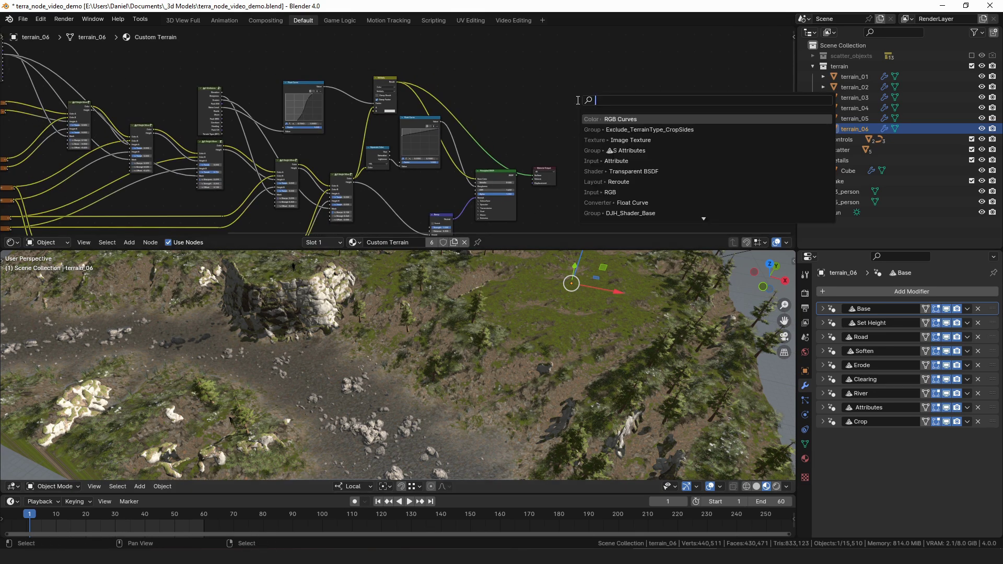
{"action": "type", "text": "mix bs"}
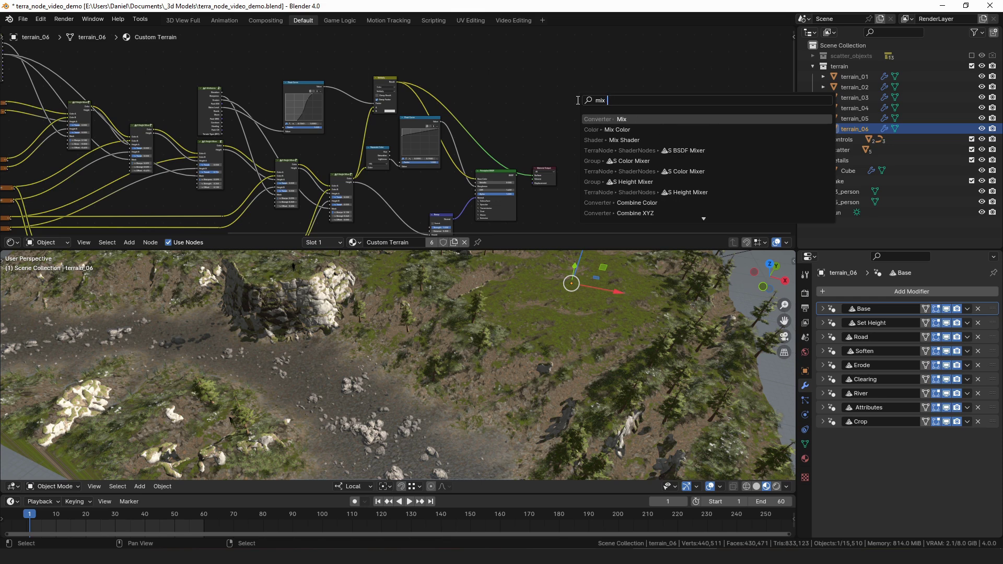
{"action": "key", "text": "Return"}
{"action": "left_click", "coordinate": [562, 88]}
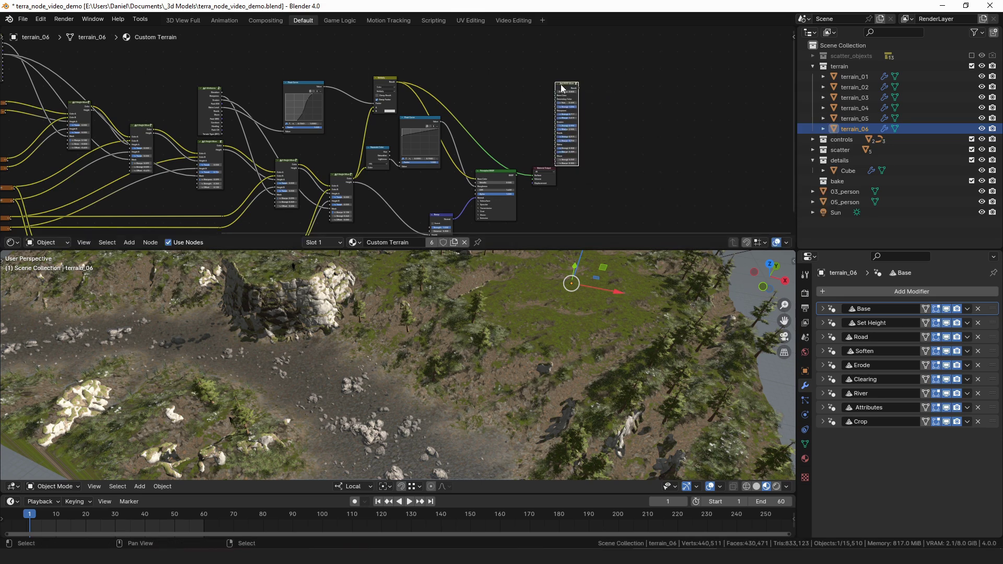
{"action": "scroll", "coordinate": [570, 91], "scroll_direction": "up", "scroll_amount": 7}
{"action": "middle_click_drag", "start_coordinate": [616, 95], "coordinate": [430, 139]}
{"action": "scroll", "coordinate": [486, 115], "scroll_direction": "up", "scroll_amount": 3}
{"action": "left_click_drag", "start_coordinate": [520, 90], "coordinate": [627, 97]}
{"action": "middle_click_drag", "start_coordinate": [631, 104], "coordinate": [525, 62]}
{"action": "left_click_drag", "start_coordinate": [535, 56], "coordinate": [542, 57]}
{"action": "left_click", "coordinate": [541, 57]}
Examine the S BSDF Mixer's internal node group and its shader, strength and sharpness inputs.
{"action": "key", "text": "Tab"}
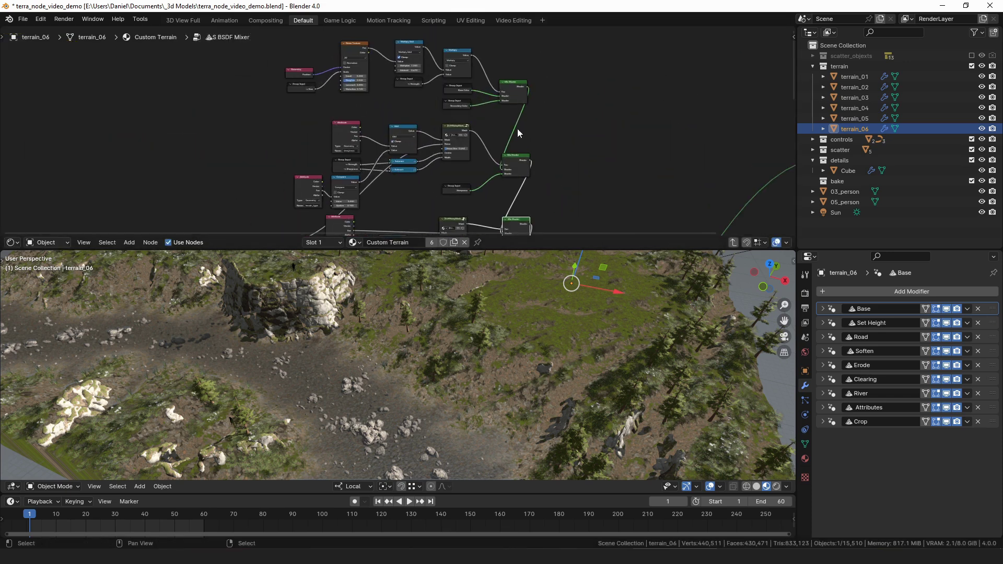
{"action": "key", "text": "Tab"}
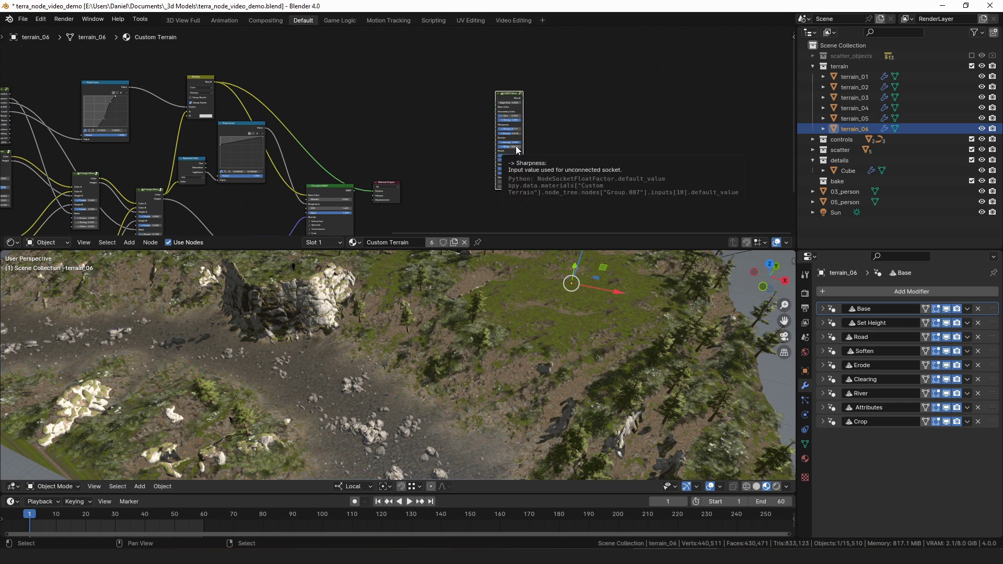
{"action": "scroll", "coordinate": [553, 87], "scroll_direction": "up", "scroll_amount": 3}
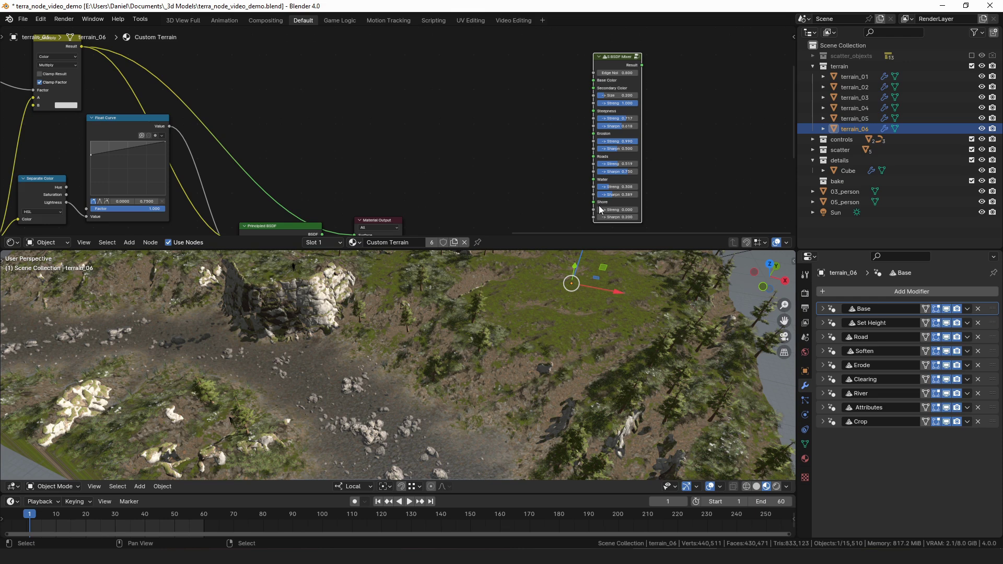
{"action": "left_click_drag", "start_coordinate": [614, 58], "coordinate": [583, 59]}
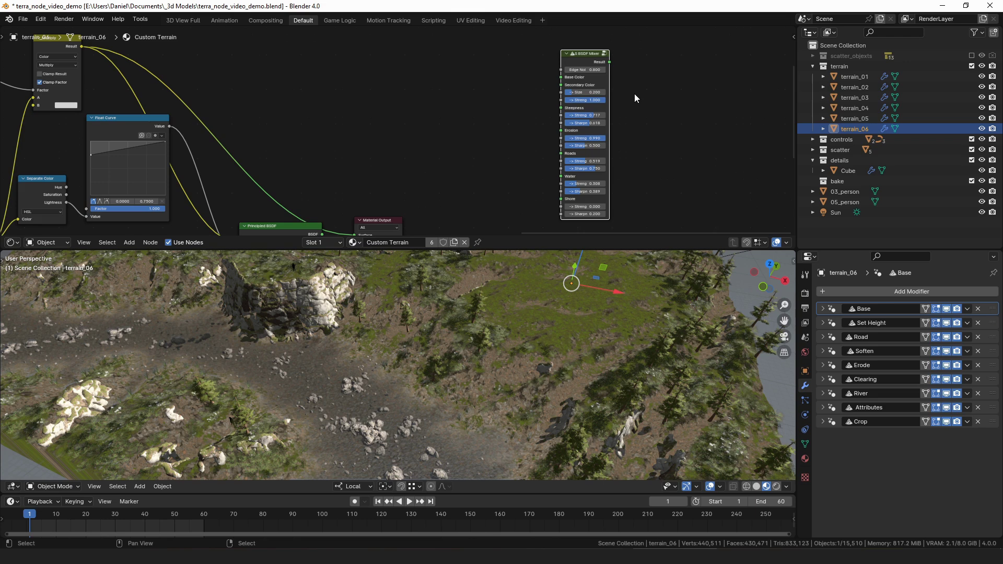
Move the Bump node closer to the last Height Mixer and connect the Principled BSDF to the Material Output's Surface.
{"action": "scroll", "coordinate": [399, 137], "scroll_direction": "down", "scroll_amount": 5}
{"action": "middle_click_drag", "start_coordinate": [134, 223], "coordinate": [380, 118]}
{"action": "scroll", "coordinate": [380, 118], "scroll_direction": "up", "scroll_amount": 4}
{"action": "left_click_drag", "start_coordinate": [357, 96], "coordinate": [348, 97]}
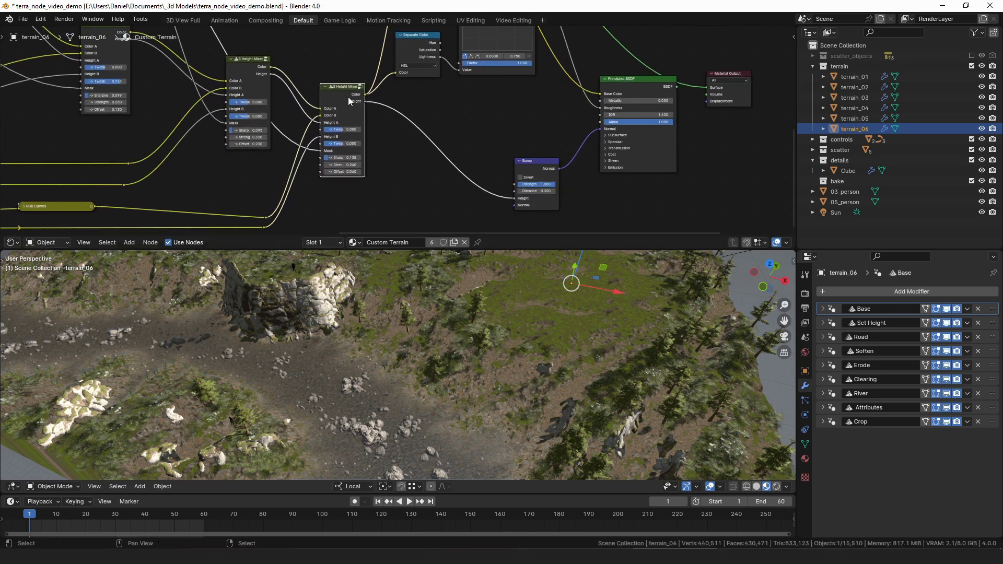
{"action": "left_click_drag", "start_coordinate": [534, 161], "coordinate": [516, 142]}
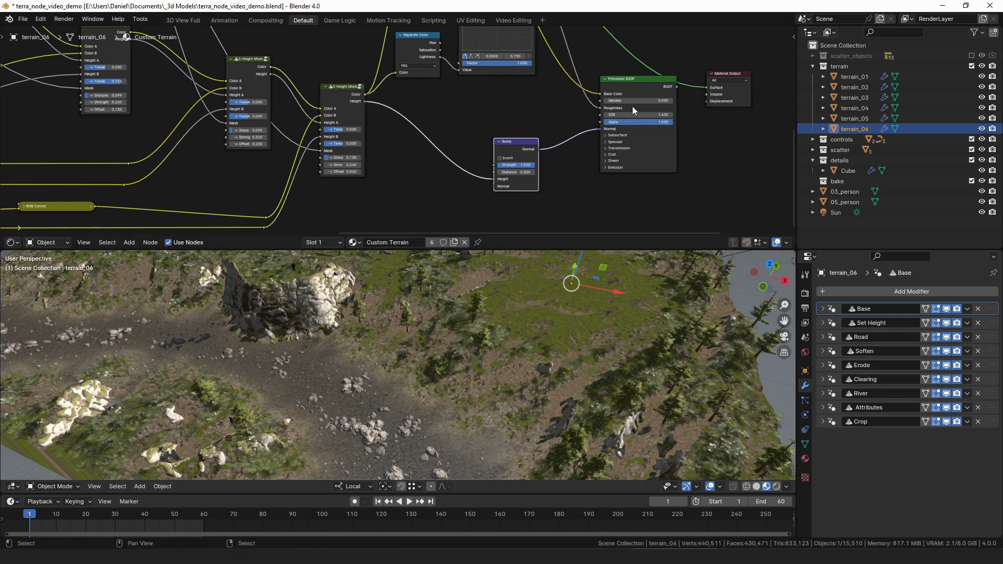
{"action": "middle_click_drag", "start_coordinate": [632, 106], "coordinate": [490, 145]}
{"action": "left_click", "coordinate": [495, 148], "text": "ctrl+shift"}
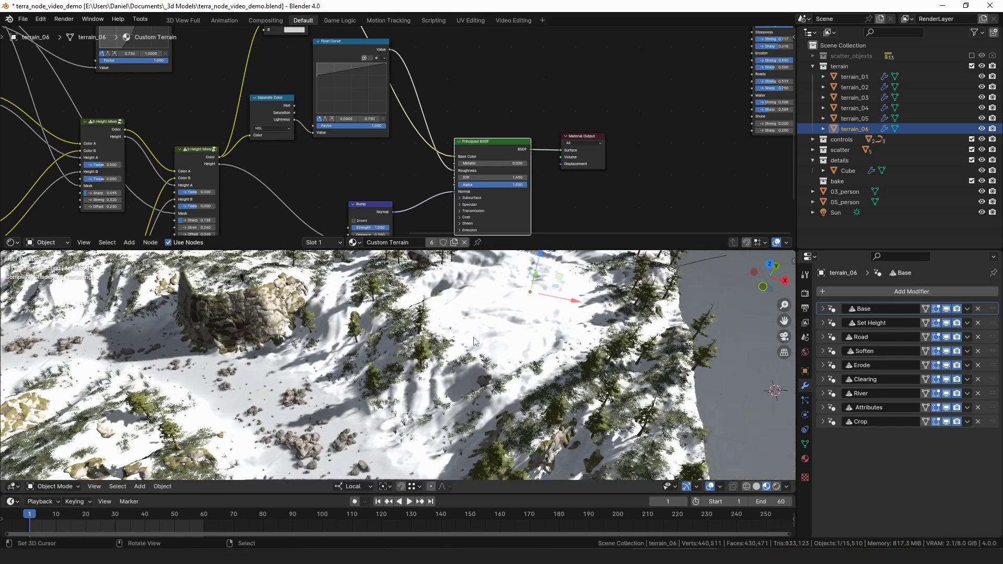
Examine the shaded terrain and its cropped sides in a maximized viewport, then restore the layout.
{"action": "key", "text": "ctrl+space"}
{"action": "mouse_move", "coordinate": [572, 336]}
{"action": "middle_mouse_down"}
{"action": "mouse_move", "coordinate": [544, 328]}
{"action": "mouse_move", "coordinate": [554, 330]}
{"action": "middle_mouse_up"}
{"action": "scroll", "coordinate": [560, 330], "scroll_direction": "down", "scroll_amount": 2}
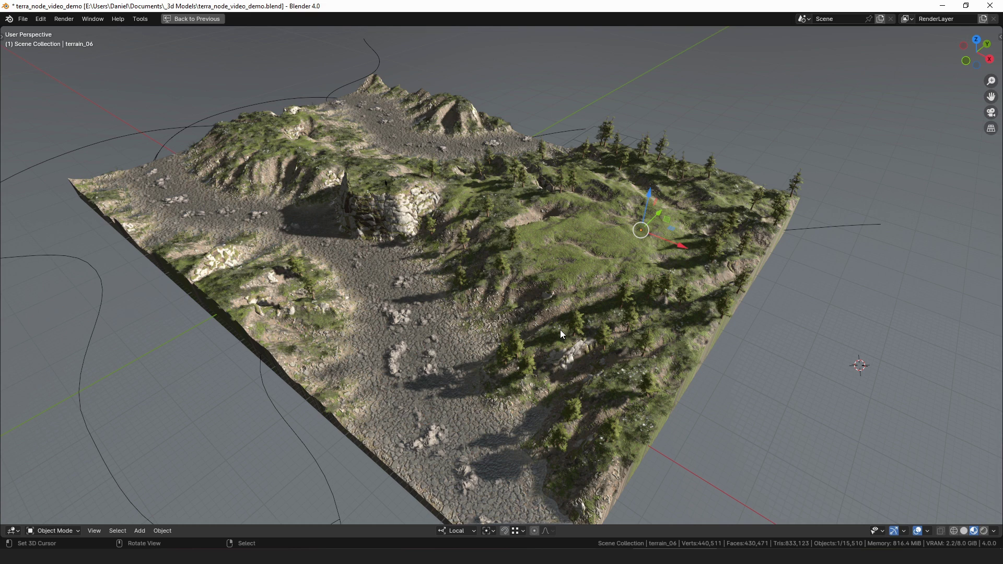
{"action": "middle_click_drag", "start_coordinate": [560, 330], "coordinate": [528, 271]}
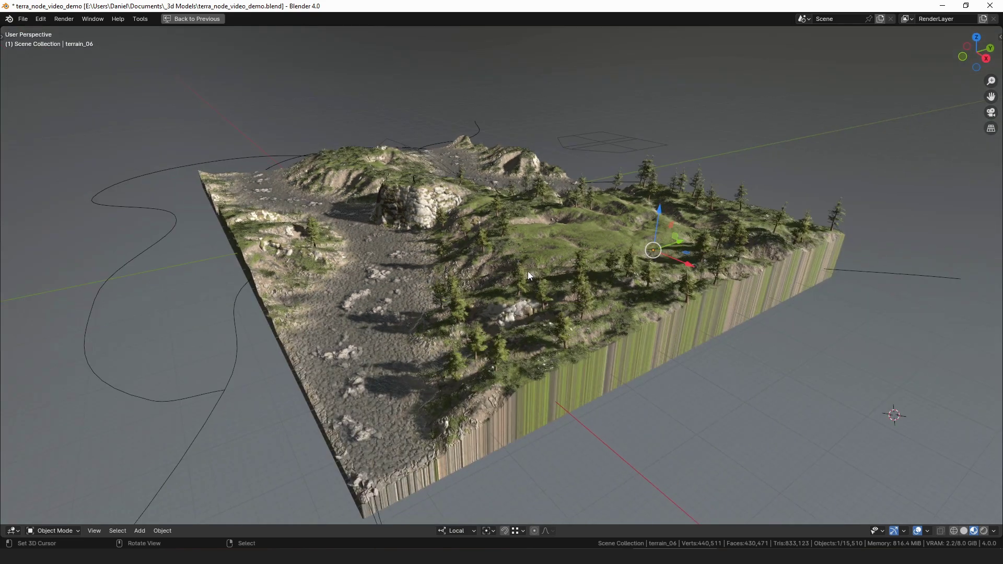
{"action": "key", "text": "ctrl+space"}
Make room before the Material Output and insert an Exclude_TerrainType_CropSides group between it and the Principled BSDF.
{"action": "middle_click_drag", "start_coordinate": [579, 121], "coordinate": [506, 82]}
{"action": "left_click_drag", "start_coordinate": [513, 96], "coordinate": [711, 109]}
{"action": "left_click", "coordinate": [591, 162]}
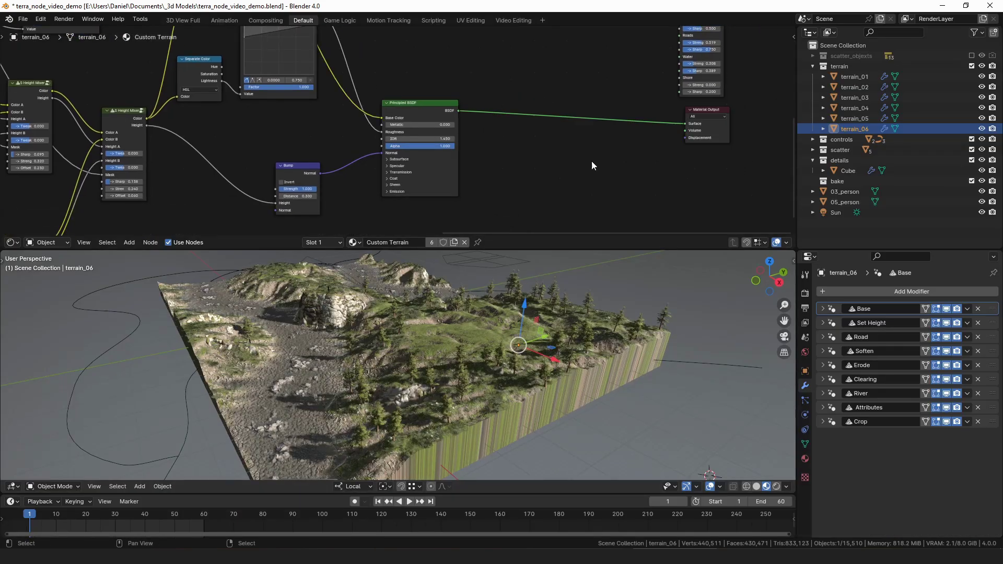
{"action": "mouse_move", "coordinate": [568, 313]}
{"action": "middle_mouse_down"}
{"action": "mouse_move", "coordinate": [555, 335]}
{"action": "mouse_move", "coordinate": [564, 330]}
{"action": "middle_mouse_up"}
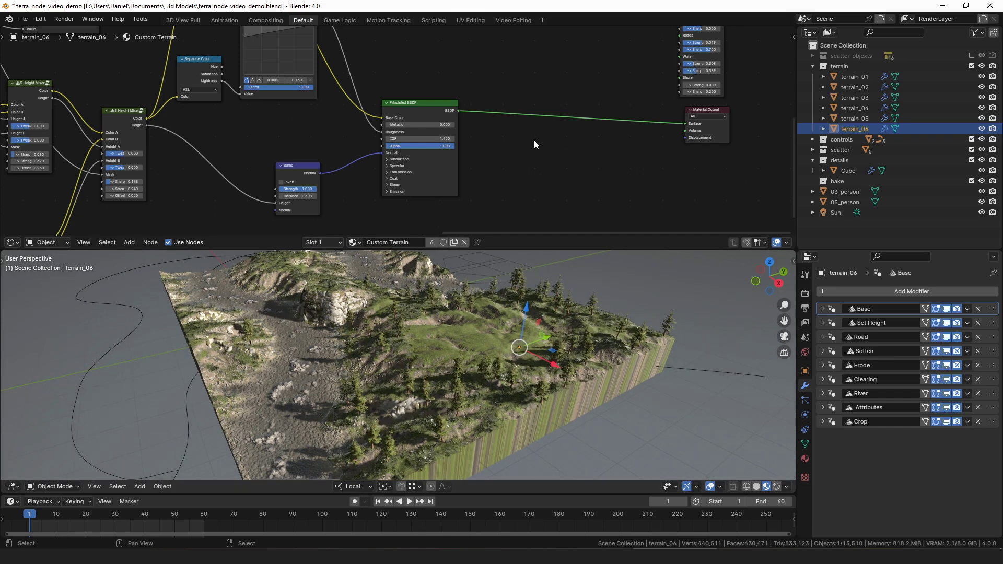
{"action": "key", "text": "shift+a"}
{"action": "left_click", "coordinate": [535, 140]}
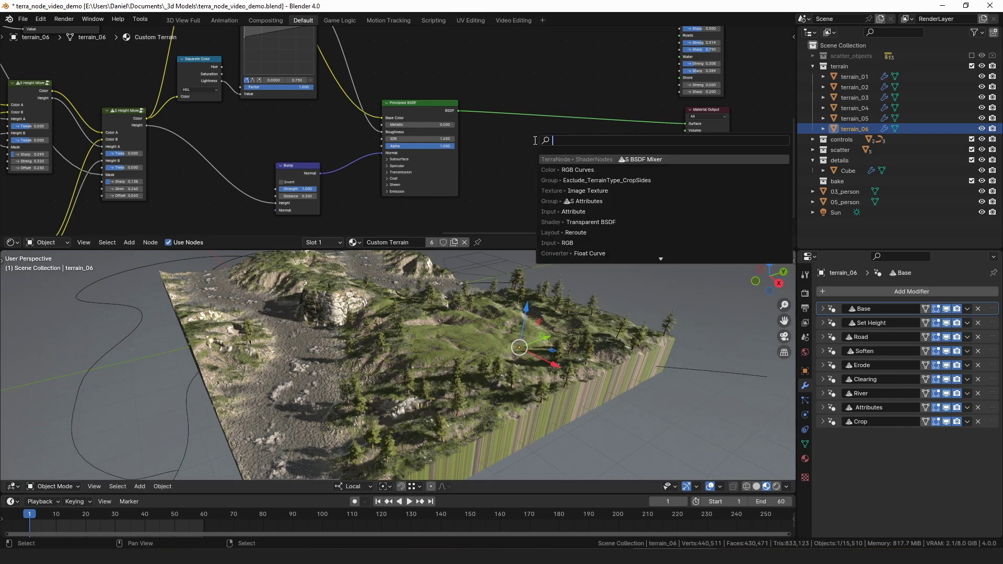
{"action": "type", "text": "exclu"}
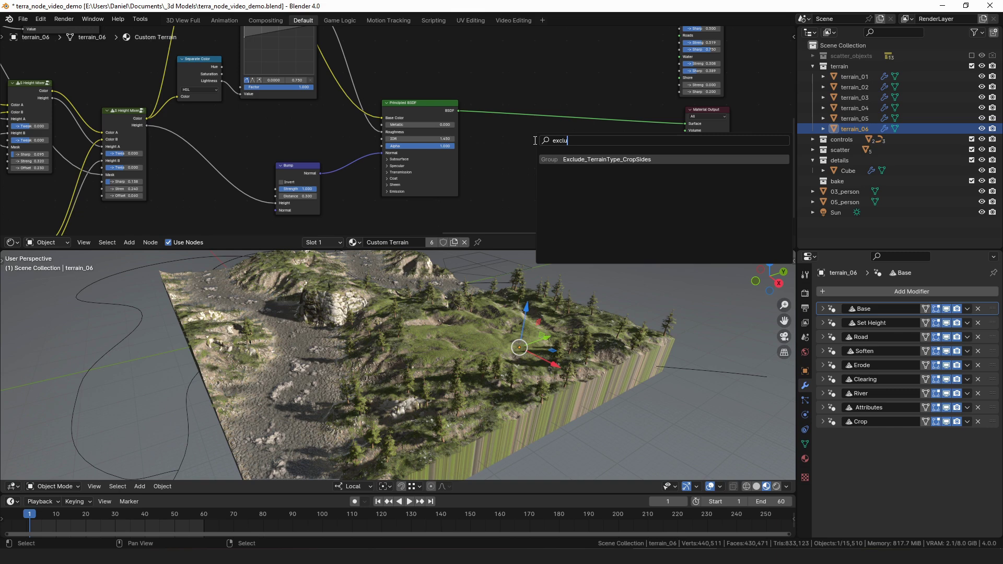
{"action": "key", "text": "Return"}
{"action": "left_click", "coordinate": [536, 141]}
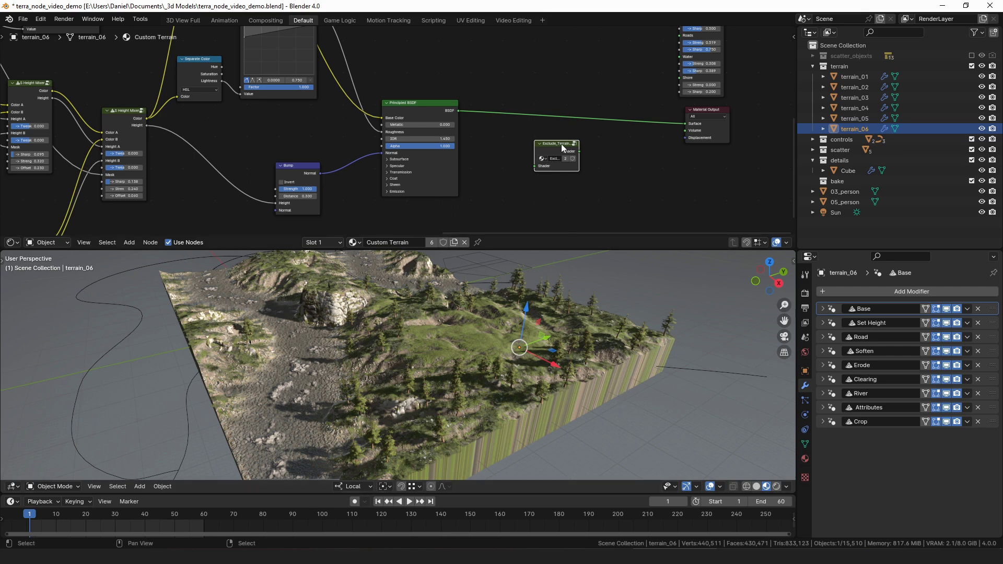
{"action": "left_click_drag", "start_coordinate": [553, 151], "coordinate": [519, 109]}
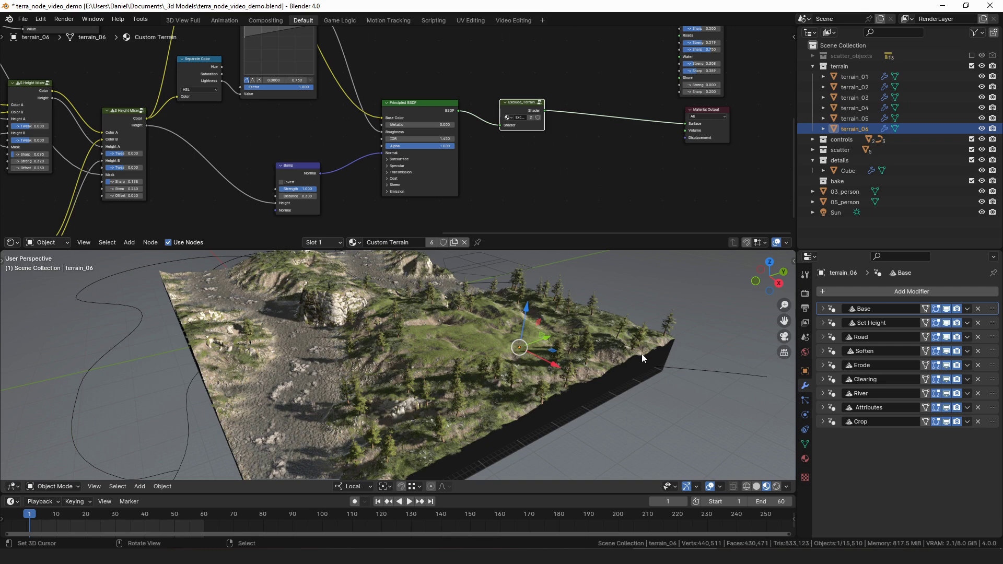
Examine the complete Custom Terrain node tree and the terrain from another angle.
{"action": "scroll", "coordinate": [576, 114], "scroll_direction": "down", "scroll_amount": 2}
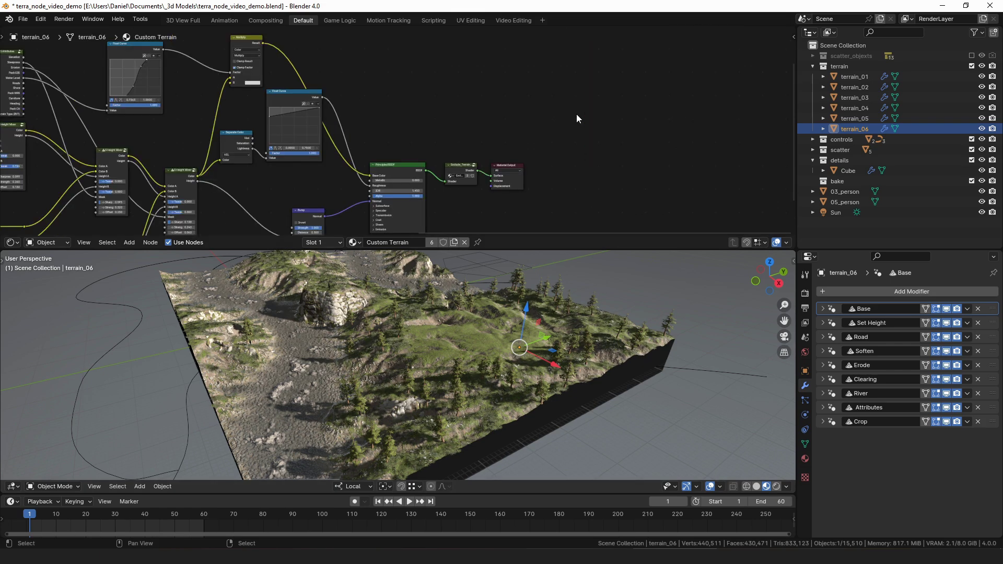
{"action": "middle_click_drag", "start_coordinate": [575, 114], "coordinate": [645, 105]}
{"action": "scroll", "coordinate": [408, 135], "scroll_direction": "down", "scroll_amount": 5}
{"action": "middle_click_drag", "start_coordinate": [324, 144], "coordinate": [471, 150]}
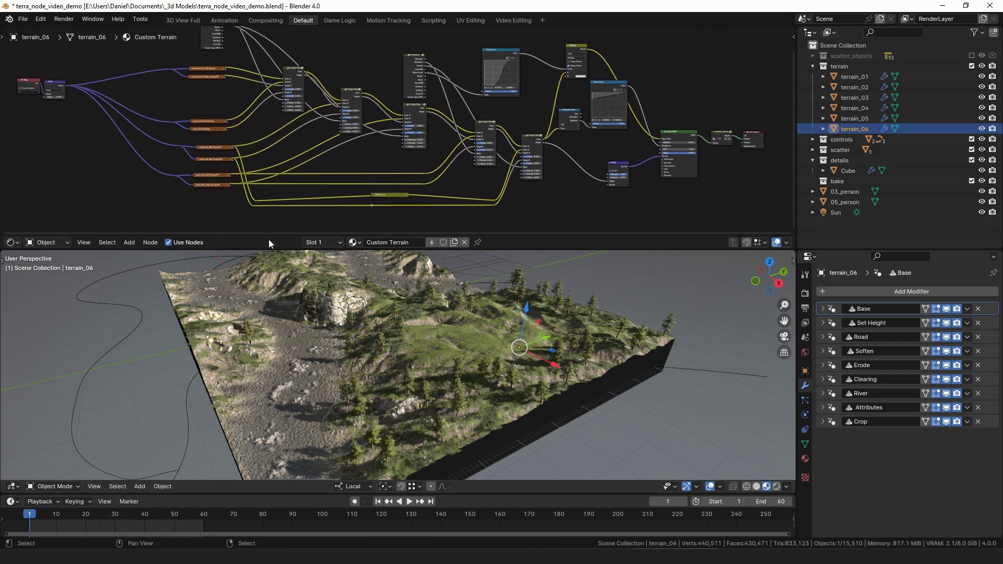
{"action": "middle_click_drag", "start_coordinate": [413, 340], "coordinate": [453, 350]}
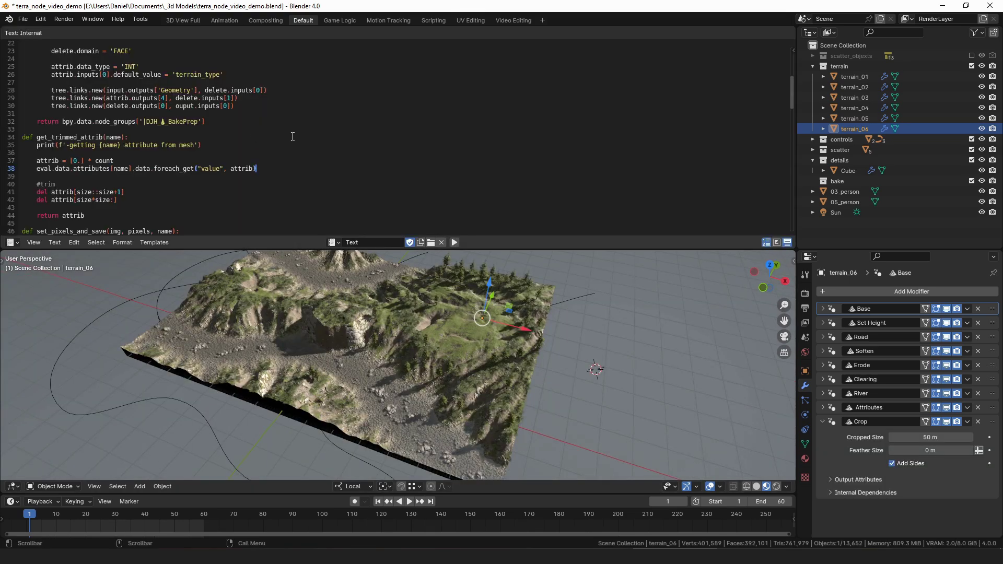
Switch to File Explorer and delete all eight texture images in the terrain folder.
{"action": "scroll", "coordinate": [397, 114], "scroll_direction": "down", "scroll_amount": 10}
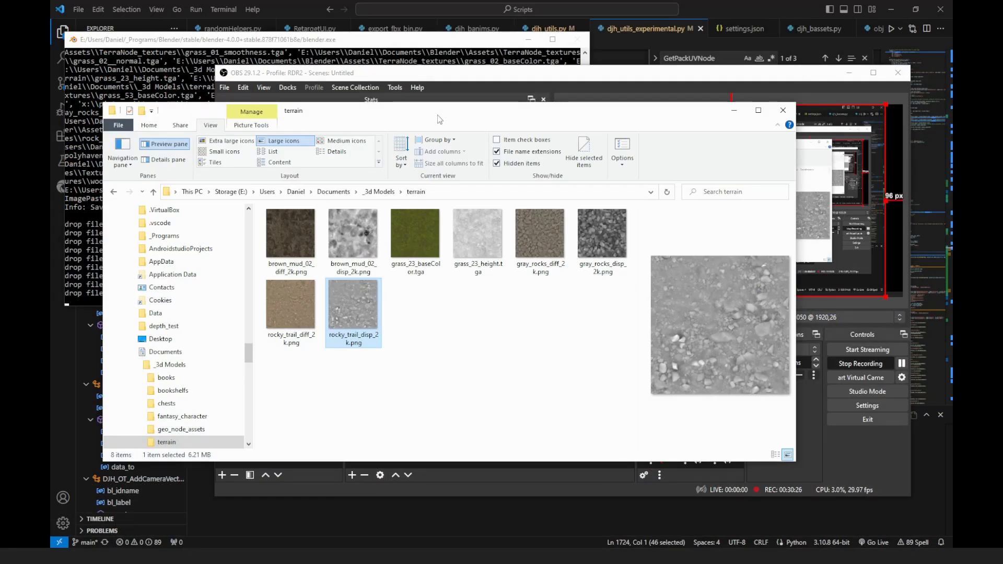
{"action": "left_click_drag", "start_coordinate": [439, 118], "coordinate": [502, 103]}
{"action": "left_click", "coordinate": [353, 222]}
{"action": "left_click", "coordinate": [424, 288], "text": "shift"}
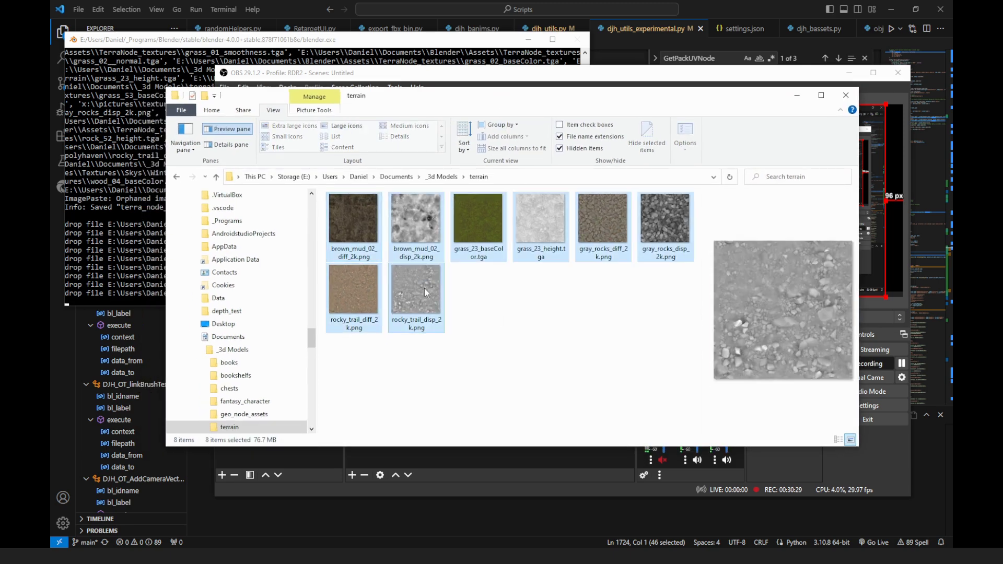
{"action": "key", "text": "Delete"}
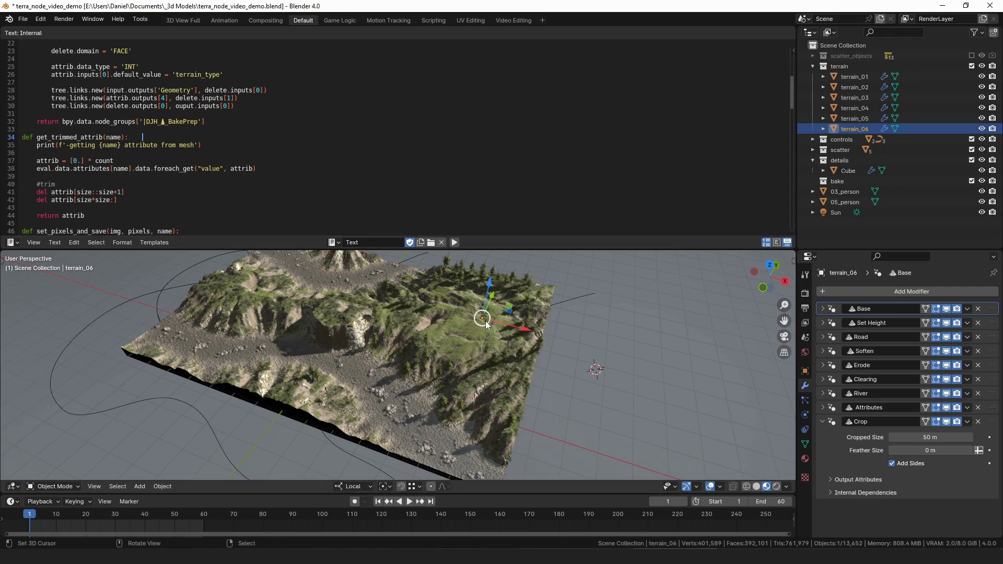
Run the terrain bake script from Blender and follow its progress in the console window and the terrain folder.
{"action": "right_click", "coordinate": [471, 343]}
{"action": "right_click", "coordinate": [488, 315]}
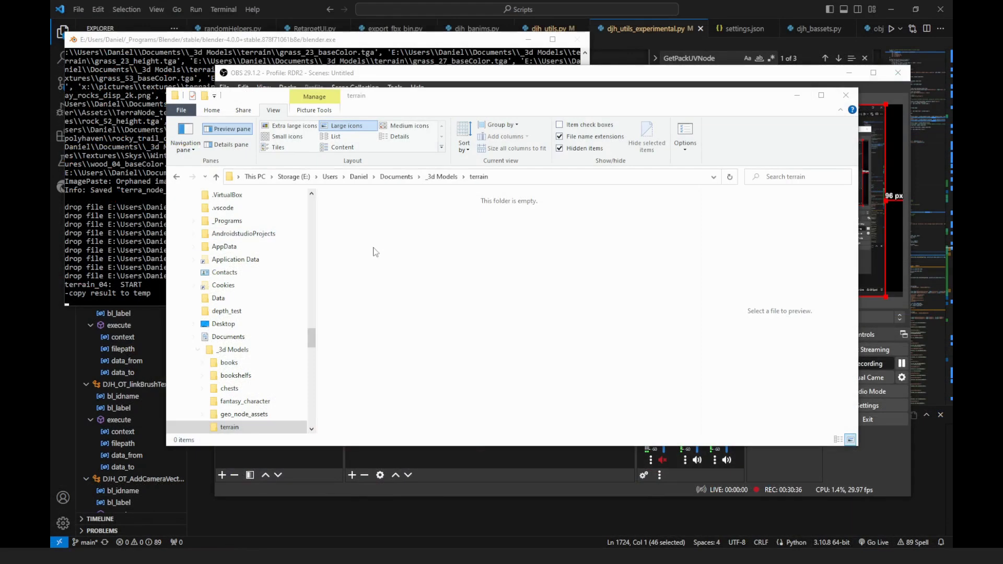
{"action": "left_click", "coordinate": [517, 262]}
{"action": "left_click", "coordinate": [200, 41]}
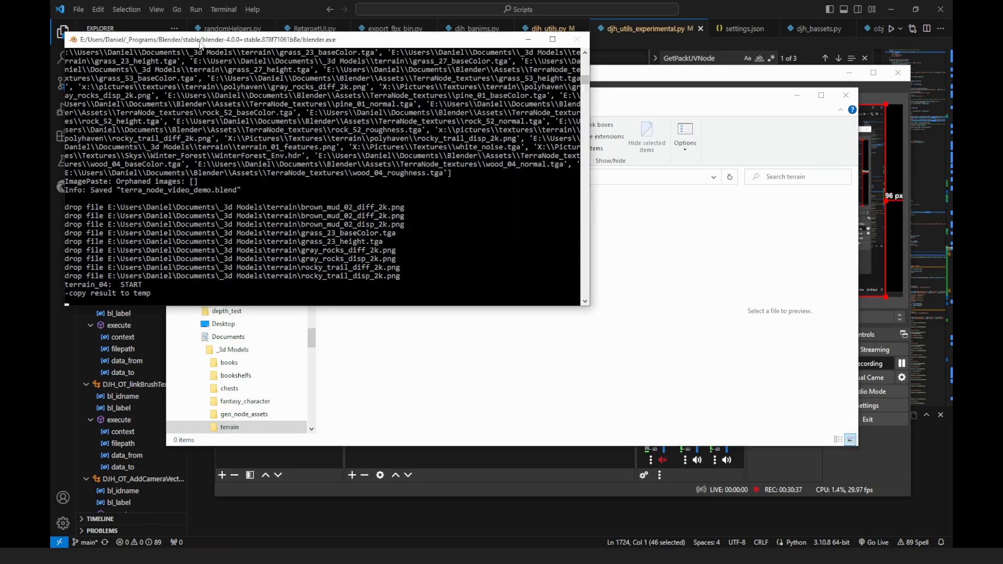
{"action": "left_click", "coordinate": [615, 259]}
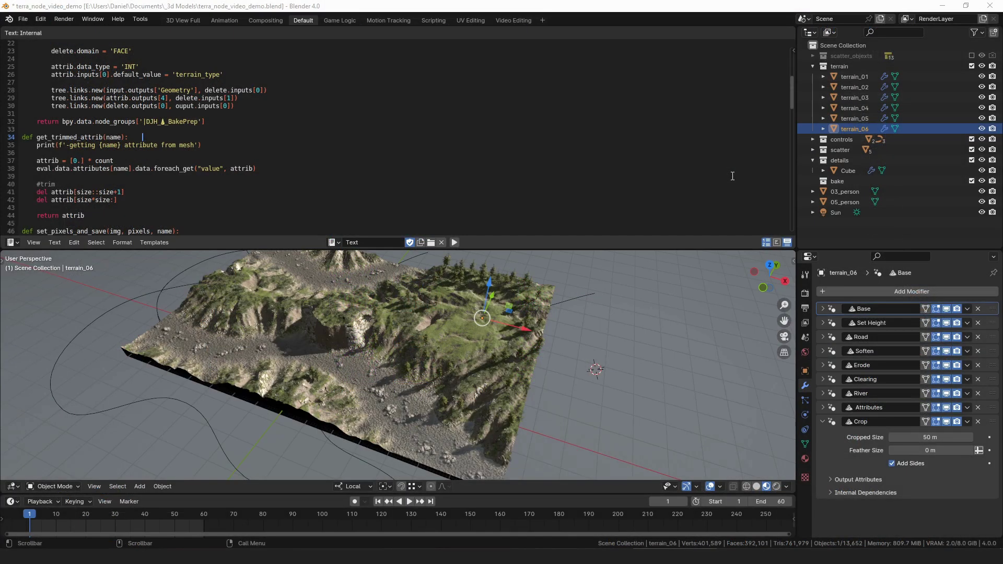
Change Blender's Text Editor area to the Shader Editor and frame the whole Custom Terrain node tree.
{"action": "left_click", "coordinate": [13, 242]}
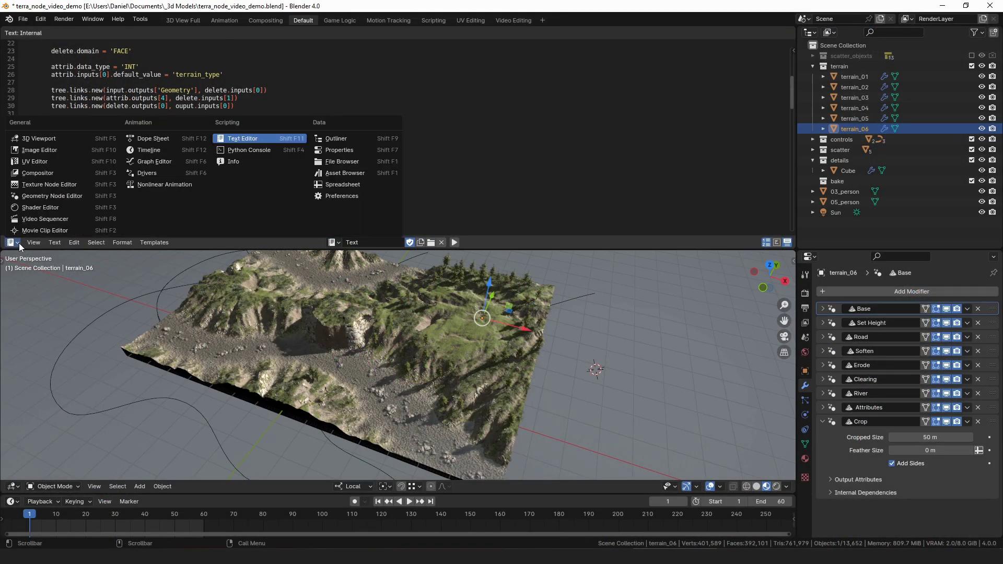
{"action": "left_click", "coordinate": [36, 207]}
{"action": "key", "text": "Home"}
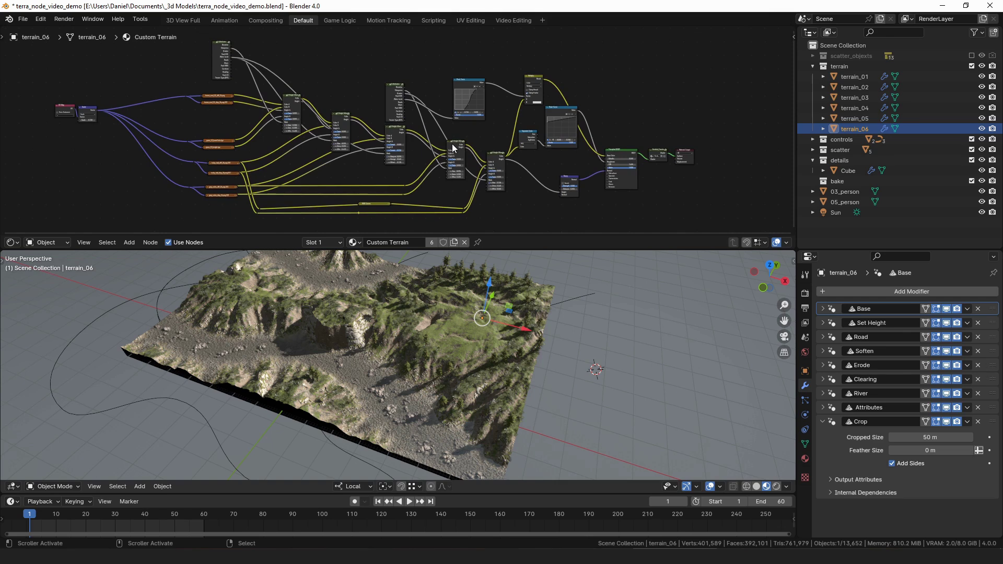